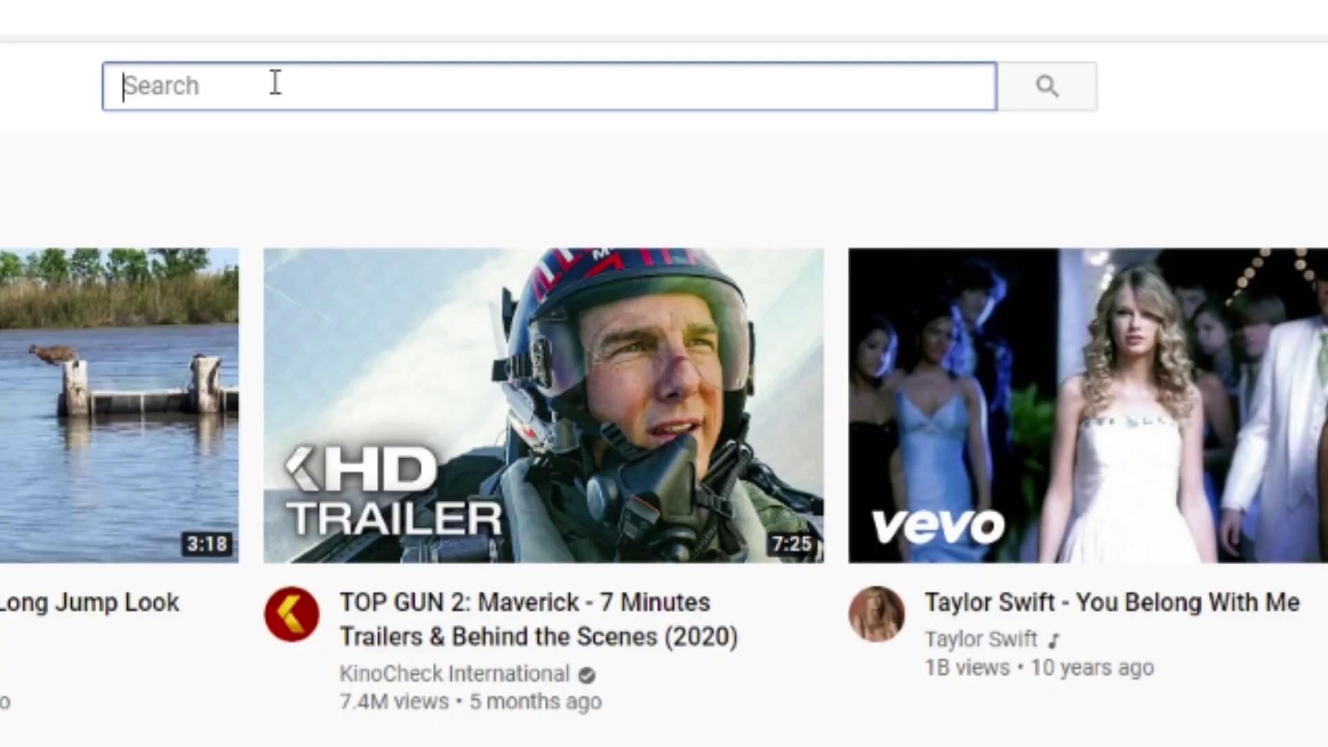
Step: Search YouTube for 'Text to vector'
type("Text to vector")
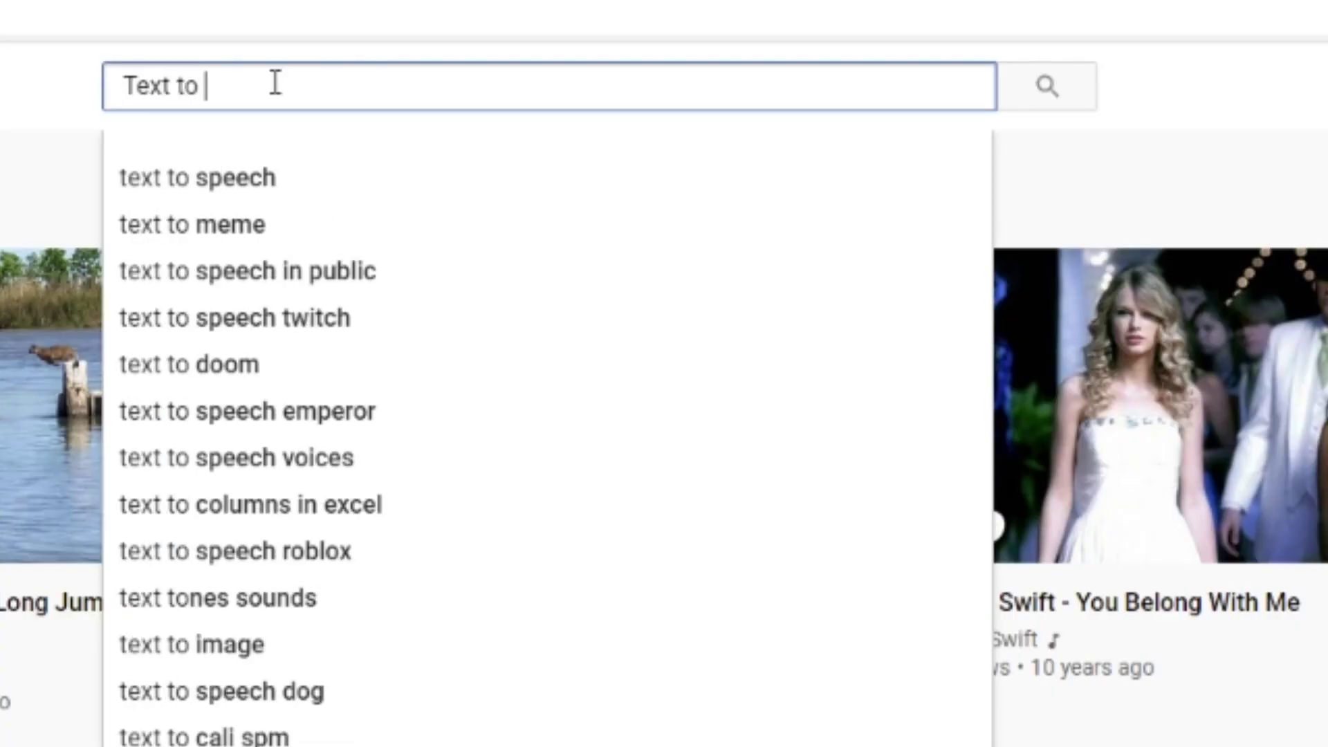
key("Return")
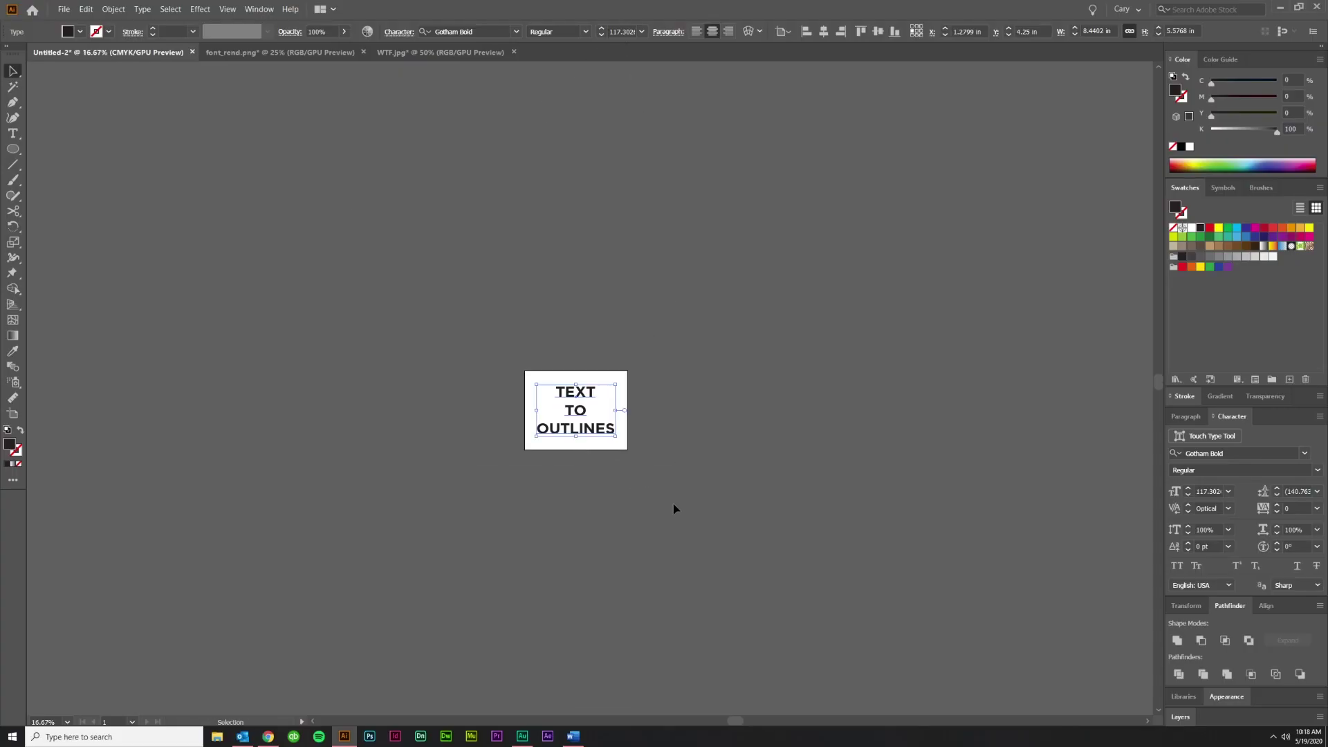
left_click(621, 32)
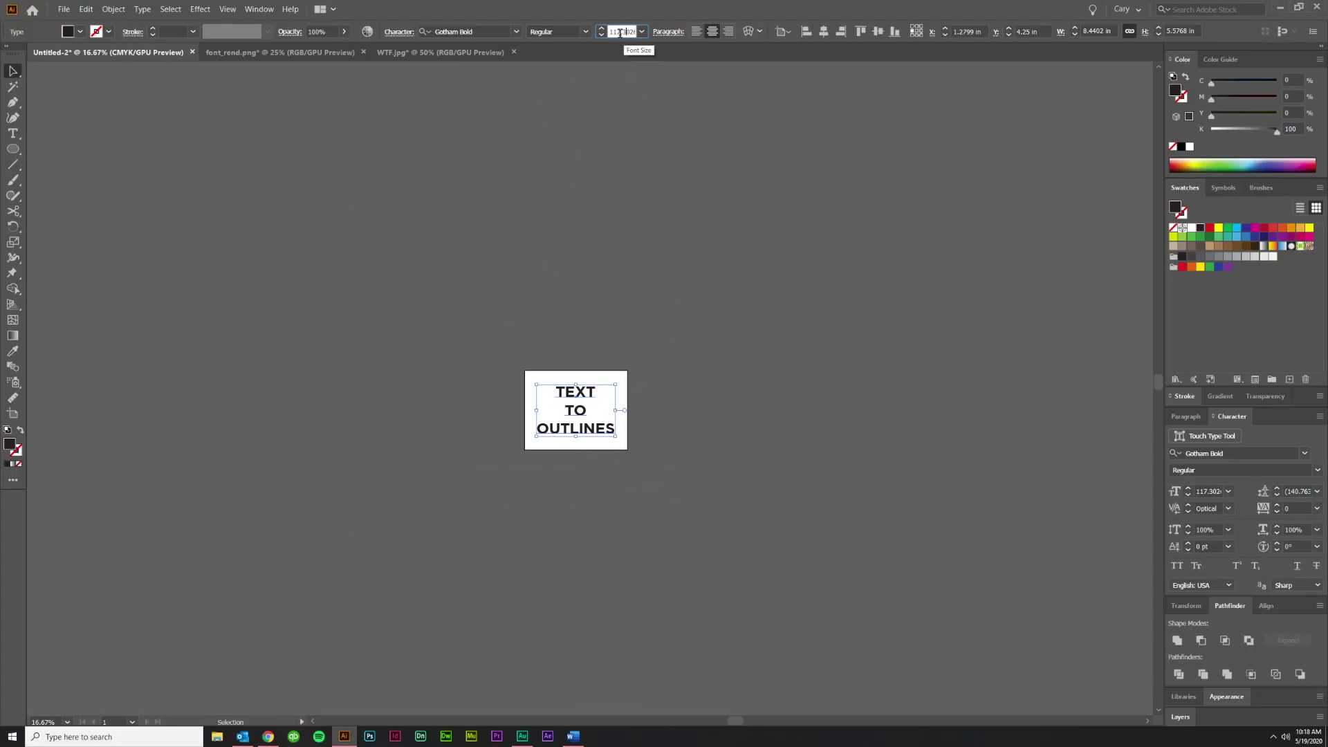
type("1296")
key("Return")
key("ctrl+minus")
key("ctrl+minus")
key("ctrl+minus")
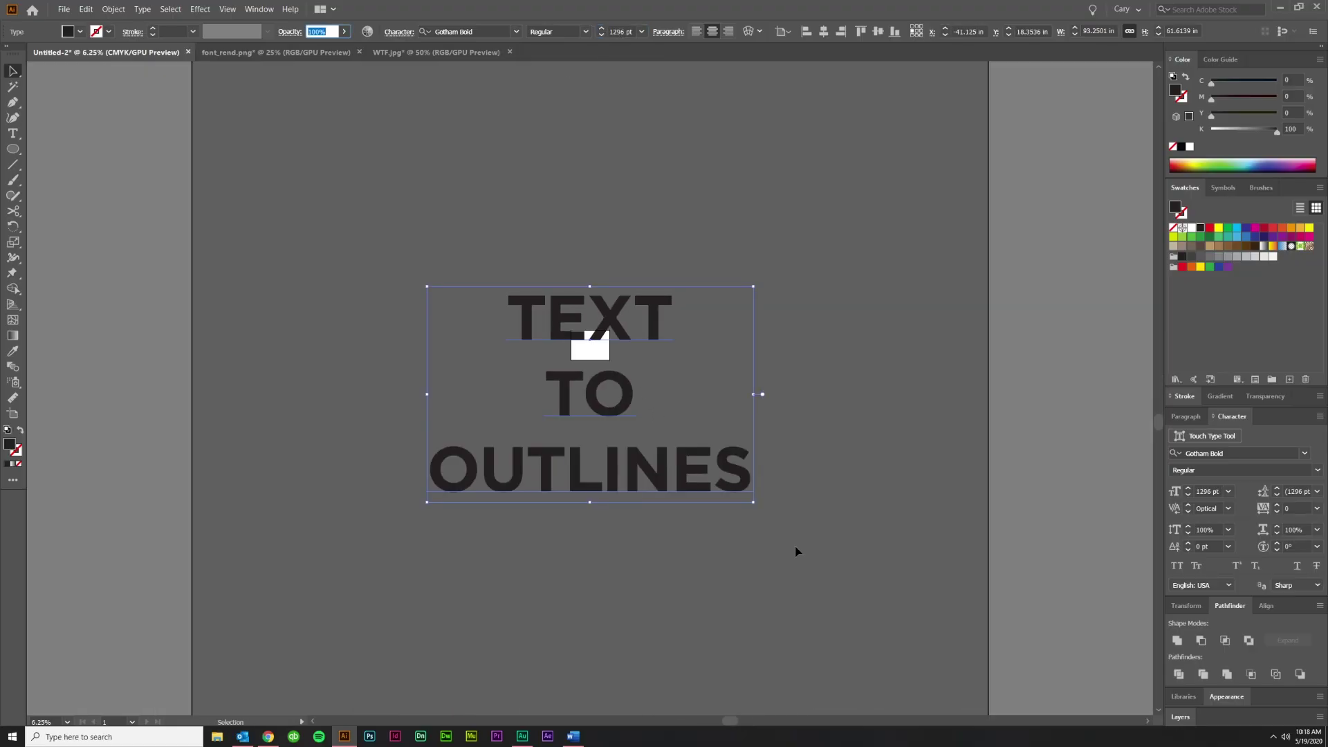
scroll(655, 489, "right", 1)
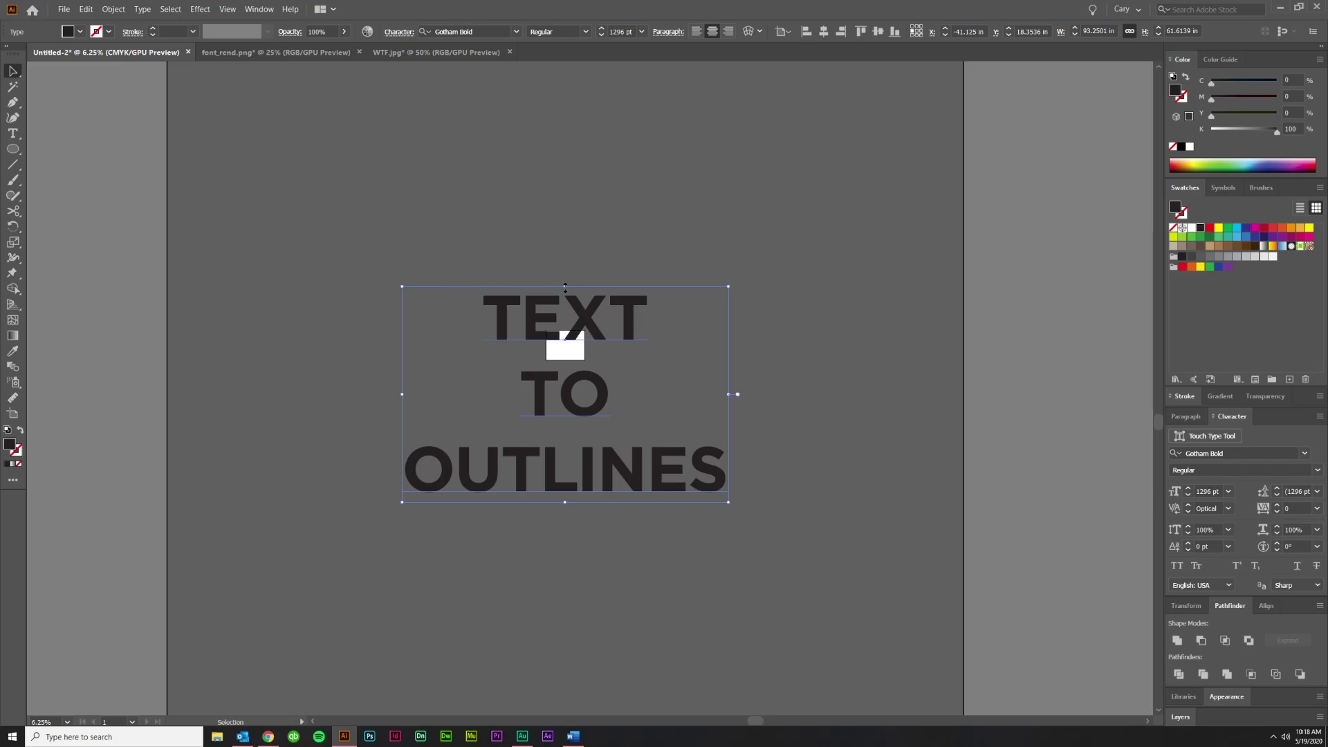
left_click_drag(565, 286, 564, 153)
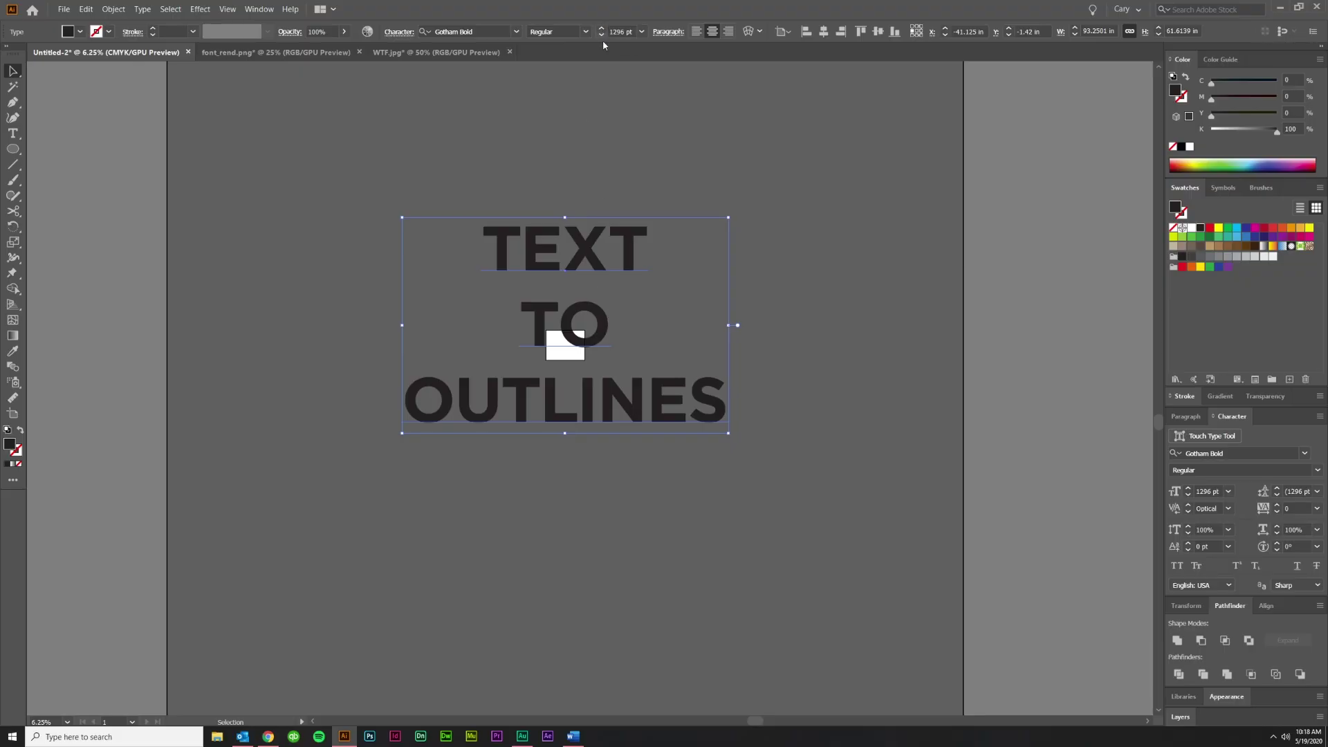
key("shift+ctrl+o")
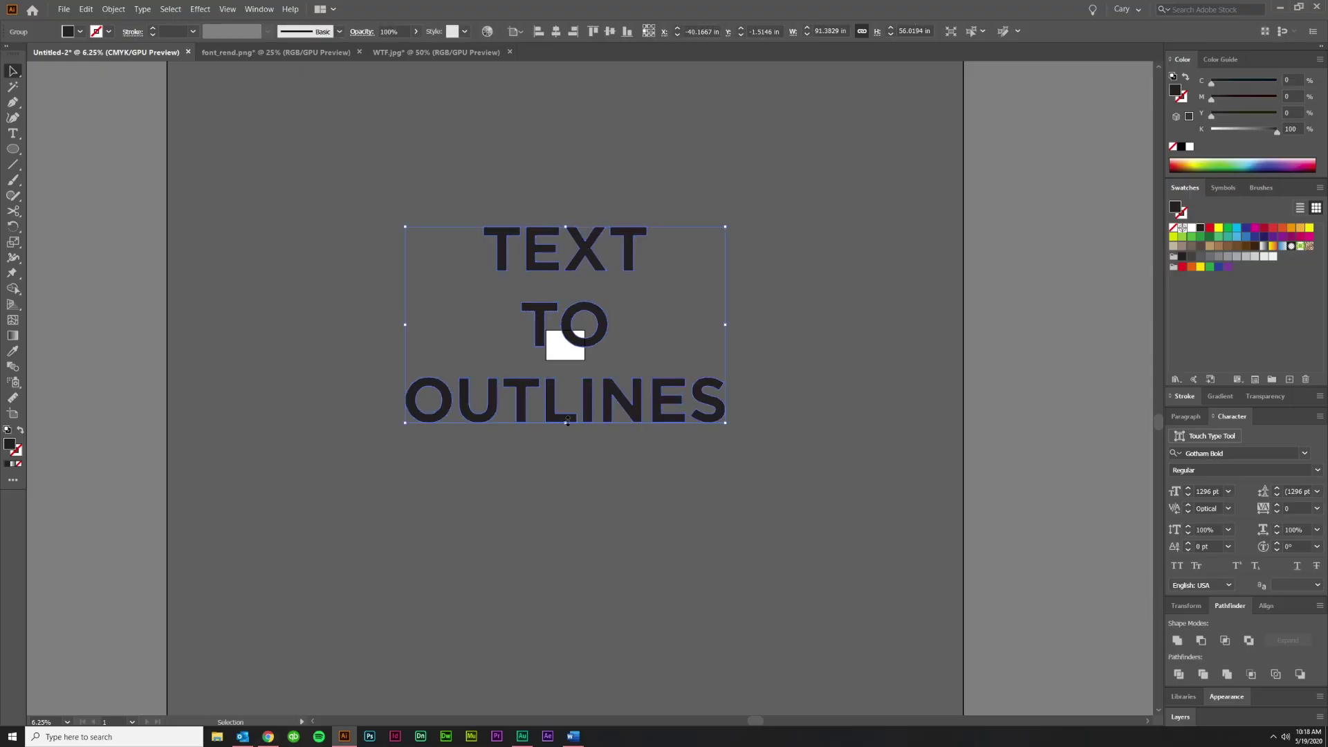
left_click_drag(565, 423, 621, 587)
key("a")
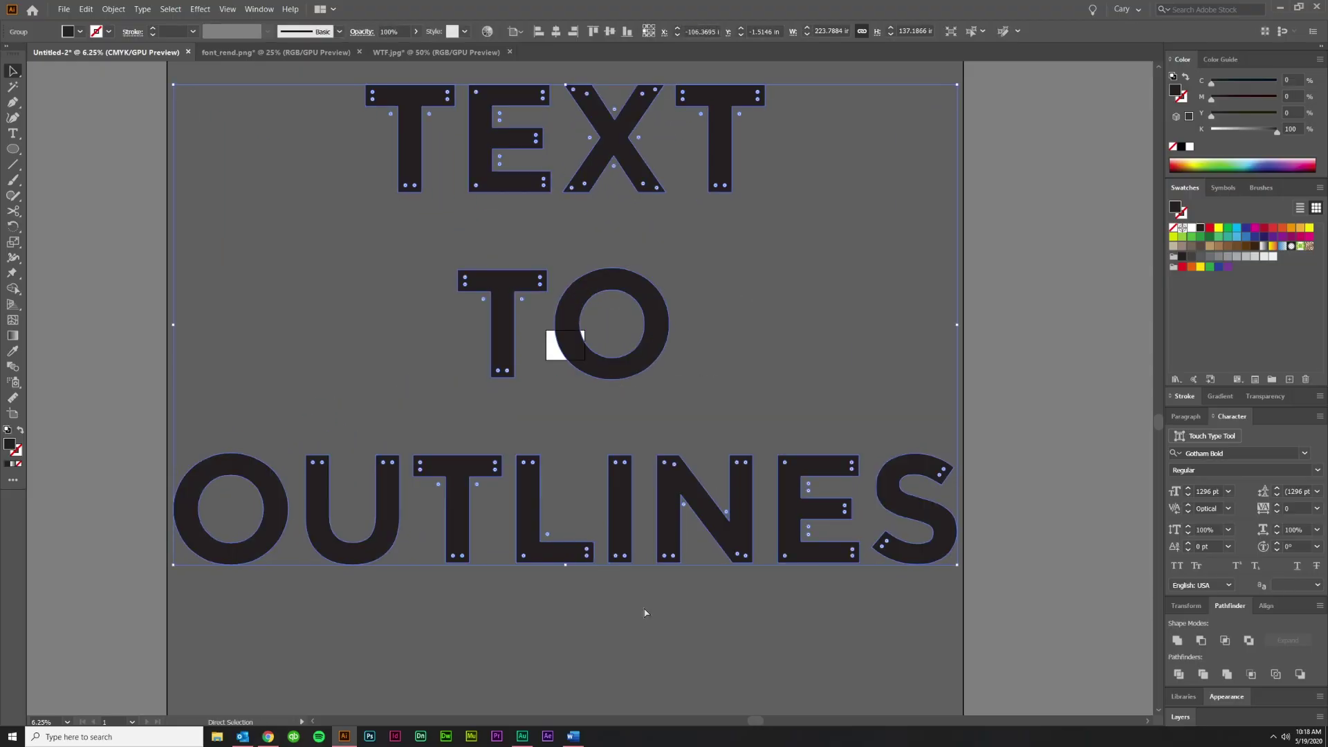
key("ctrl+z")
key("ctrl+z")
key("ctrl+z")
key("ctrl+z")
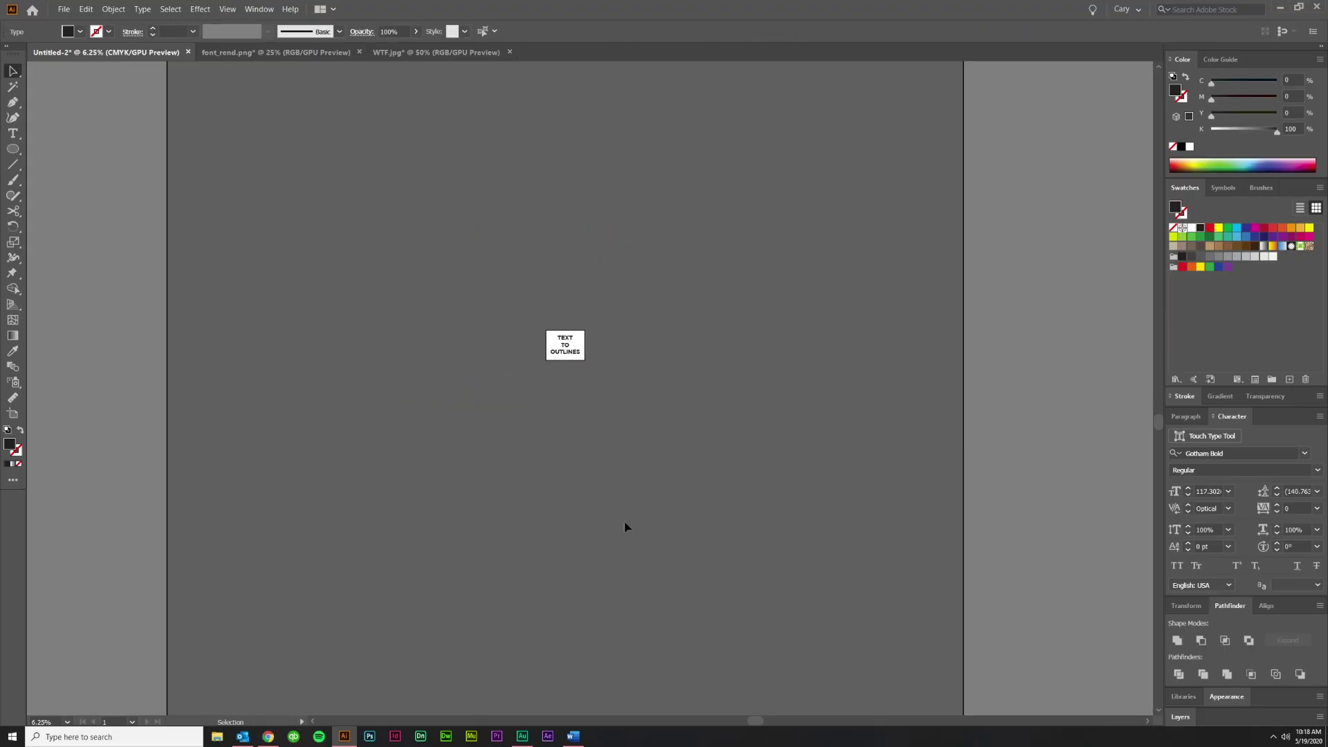
left_click(626, 526)
Step: Undo the font size change, select the TEXT TO OUTLINES type and convert it to outlines
key("ctrl+0")
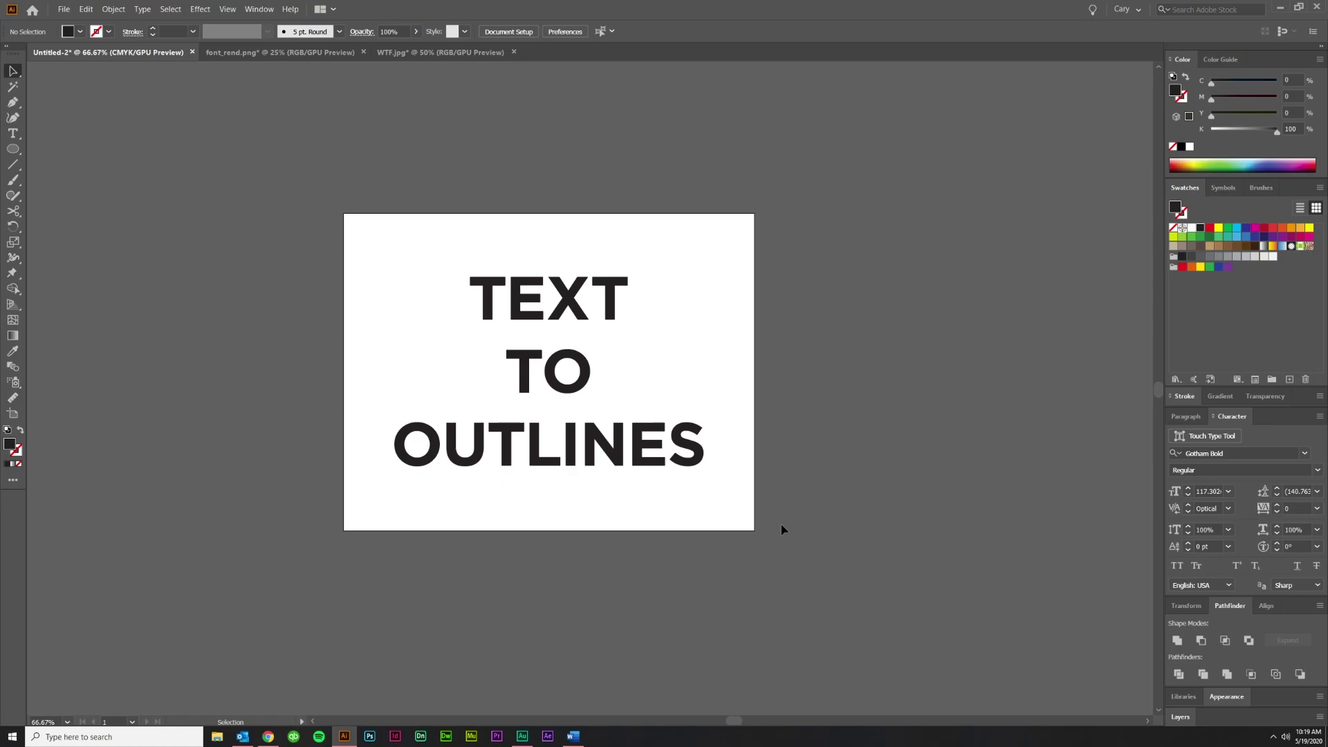
left_click_drag(781, 529, 346, 296)
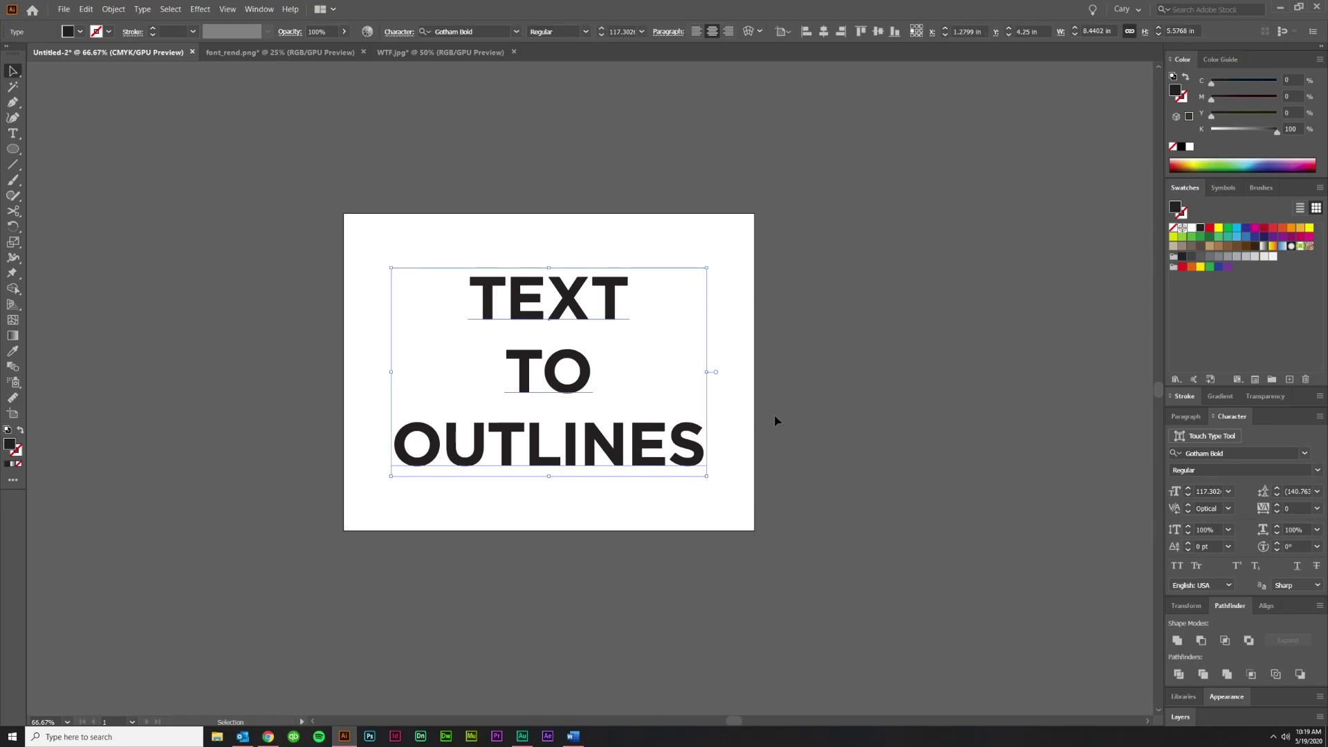
key("ctrl+shift+o")
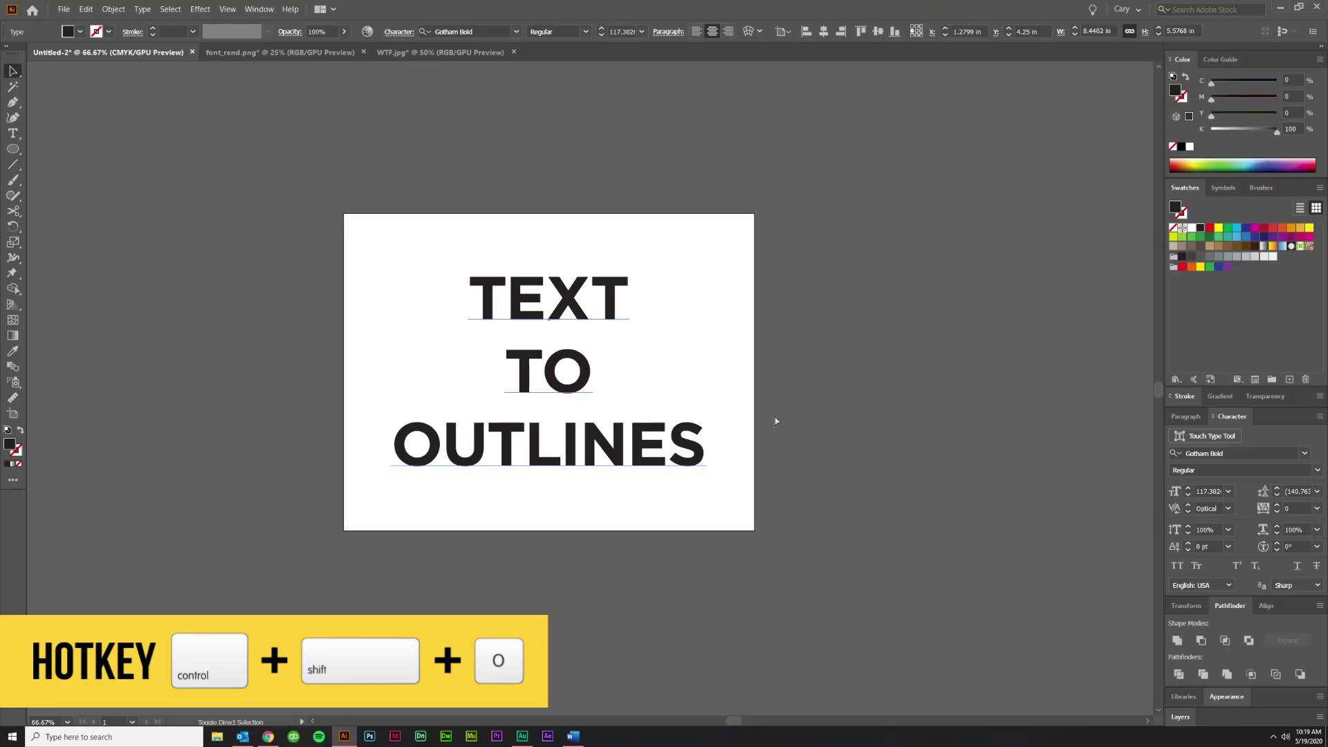
key("ctrl+shift+o")
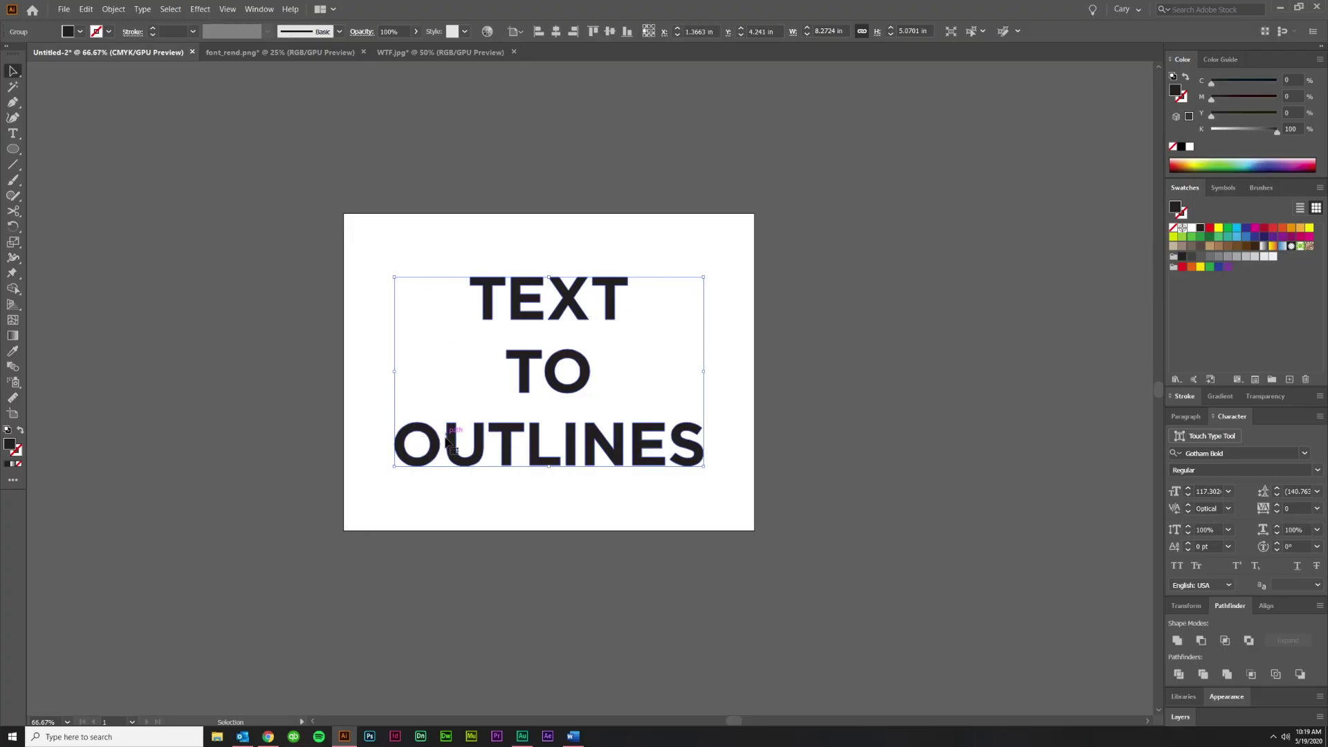
Step: Check the letter anchor points, revert to live type, reconvert to outlines, then undo again
key("a")
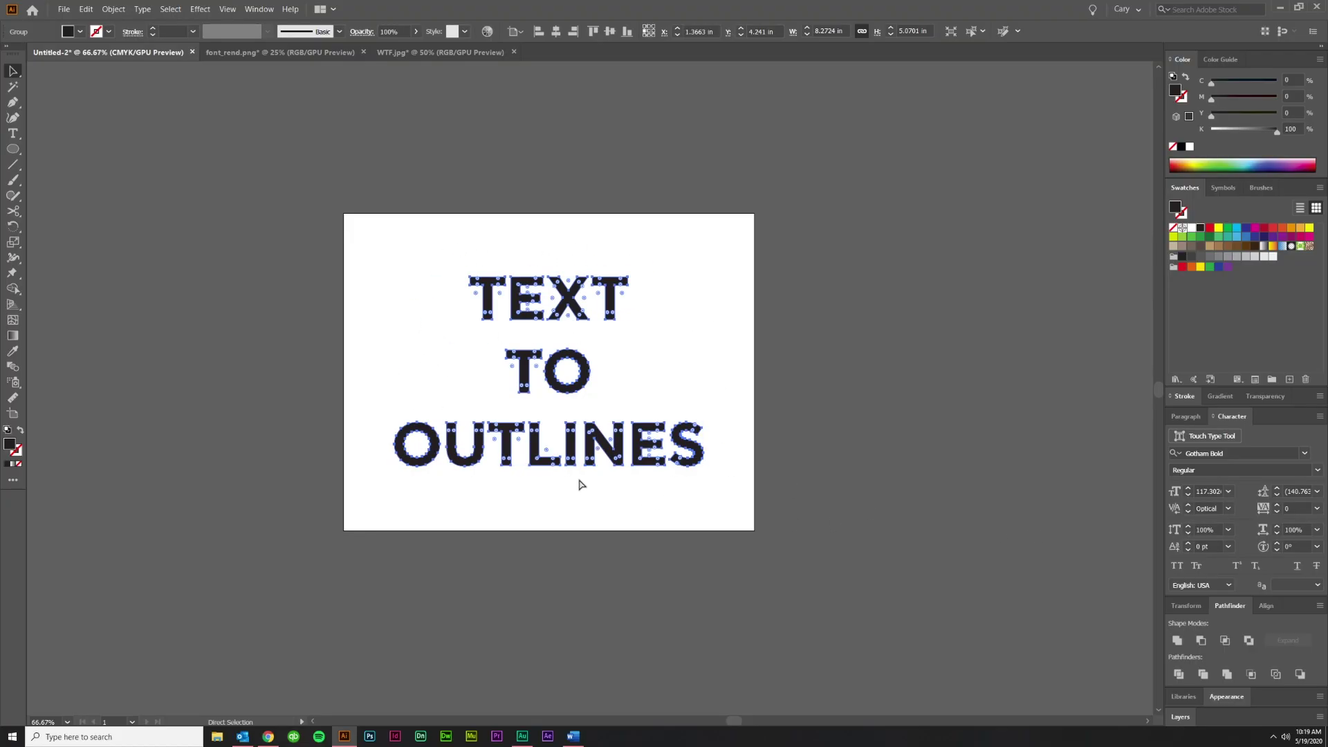
key("ctrl+z")
key("v")
left_click(551, 521)
left_click(457, 466)
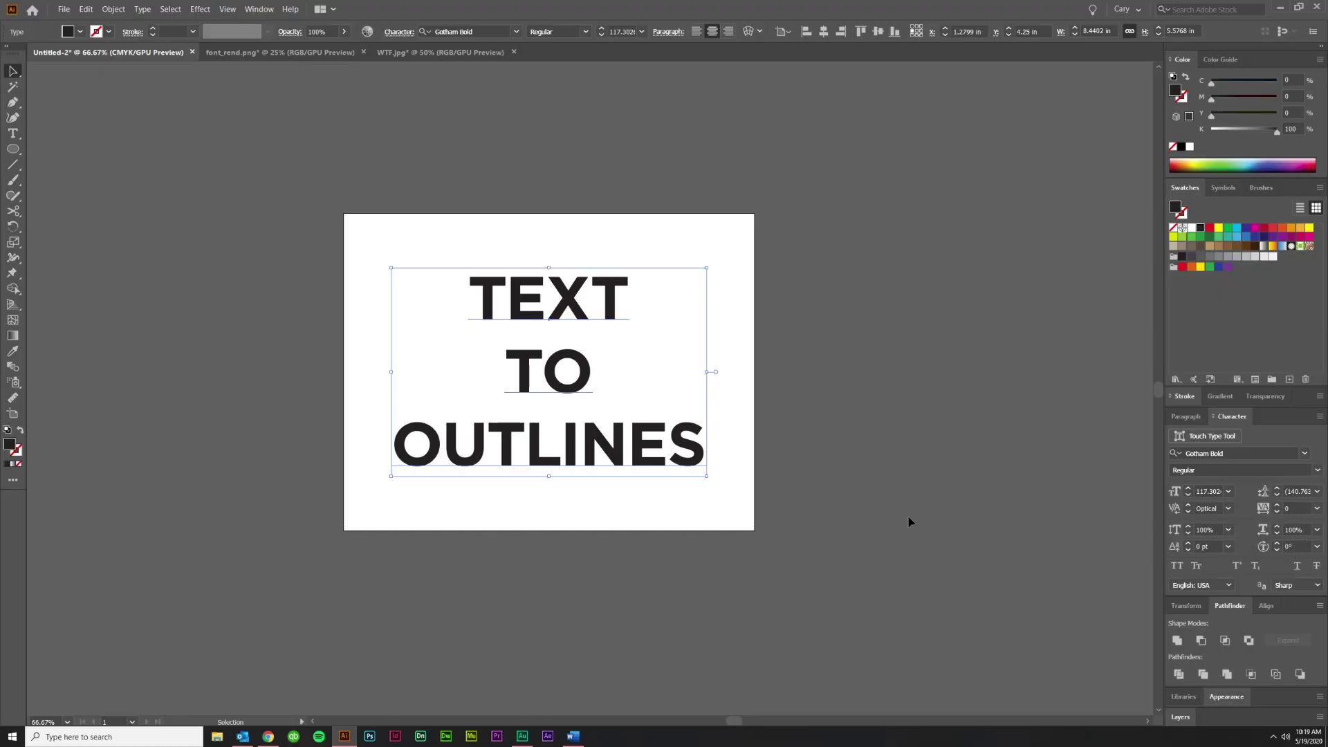
key("shift+ctrl+o")
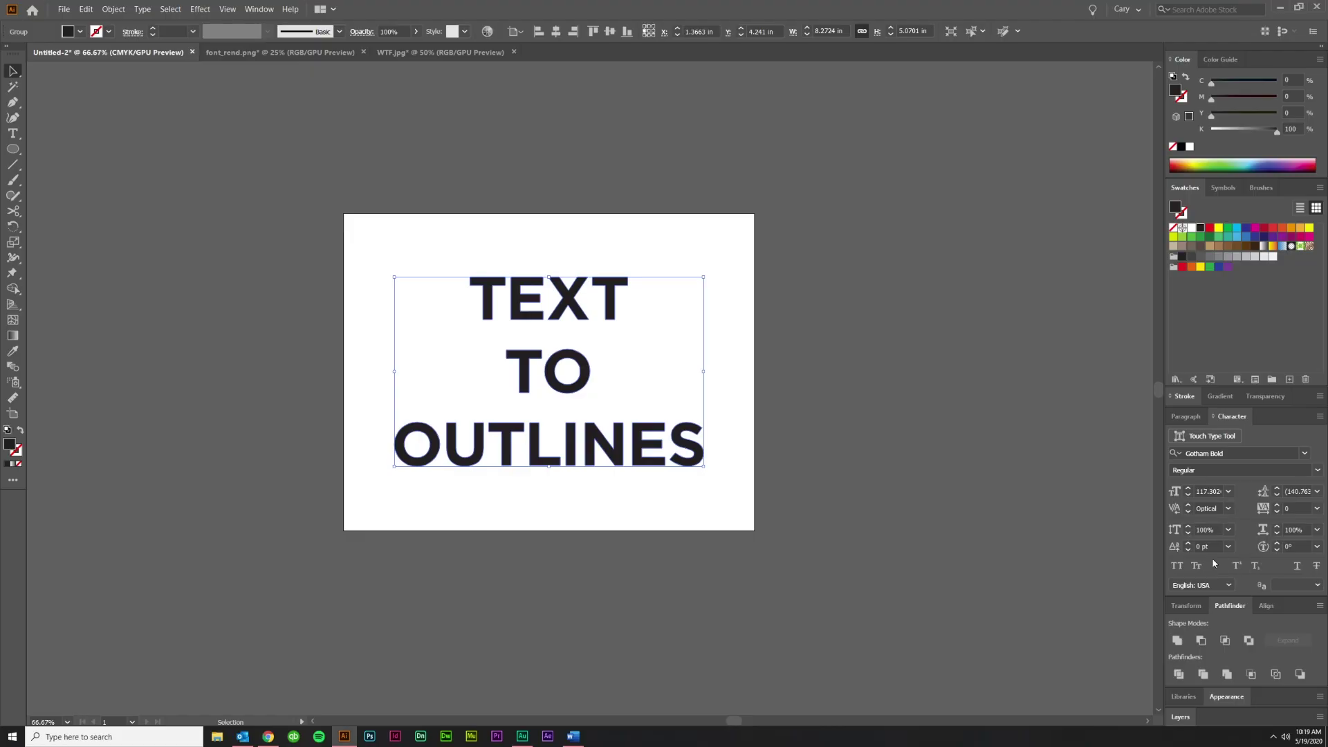
key("ctrl+z")
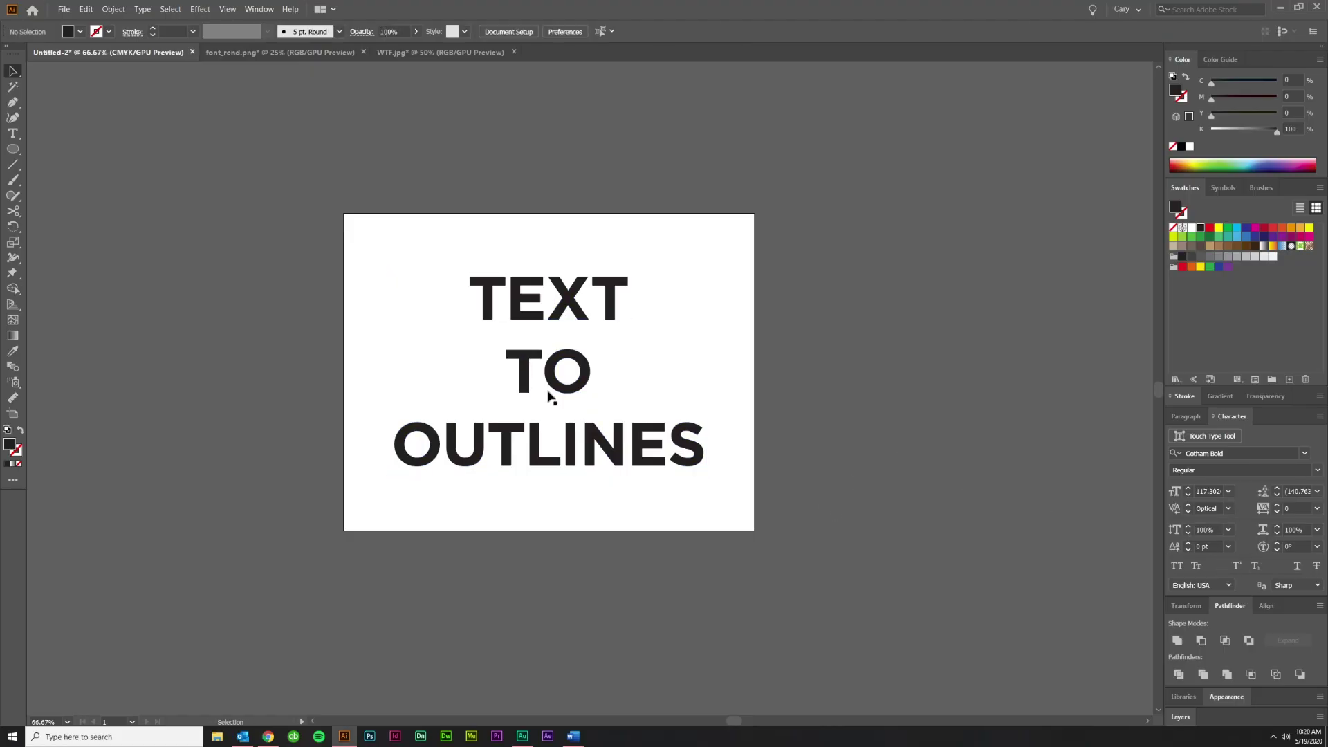
Step: Duplicate the live text to the right of the artboard and select the copy
left_click(551, 367)
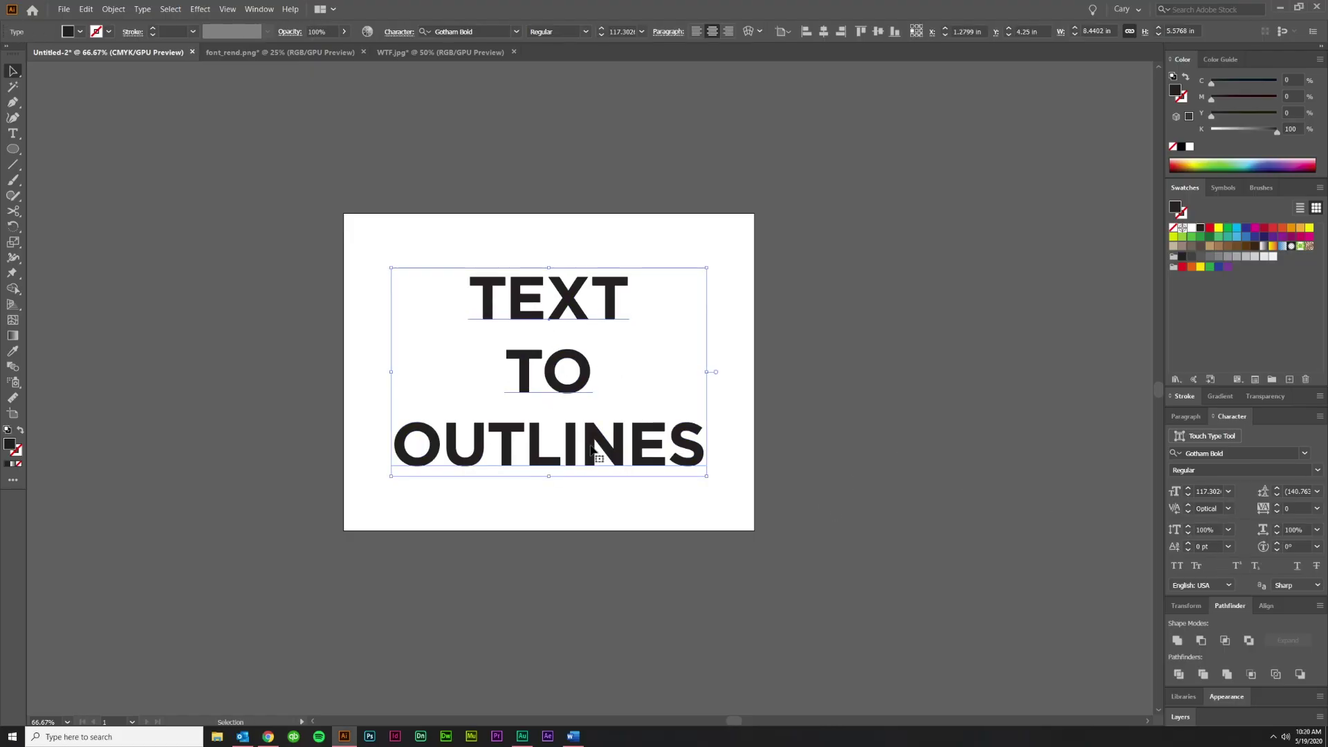
left_click_drag(546, 388, 968, 387)
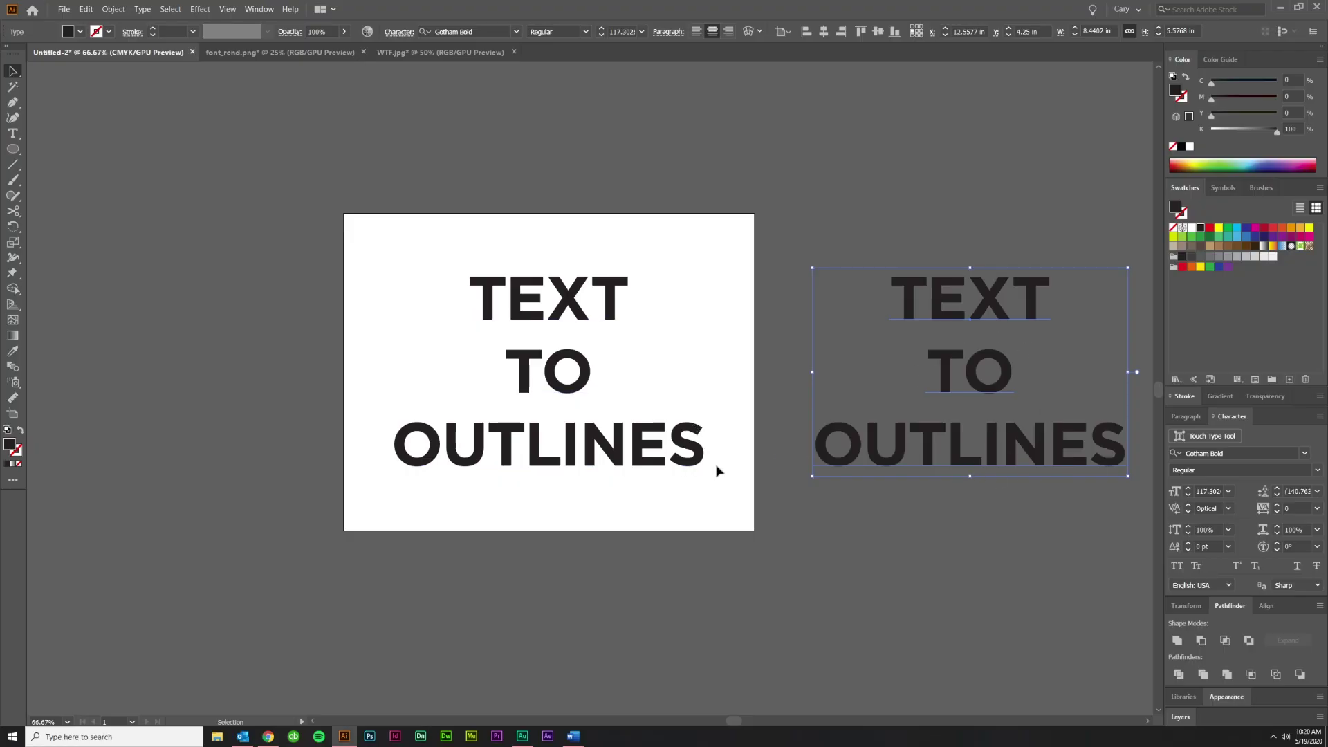
left_click(441, 265)
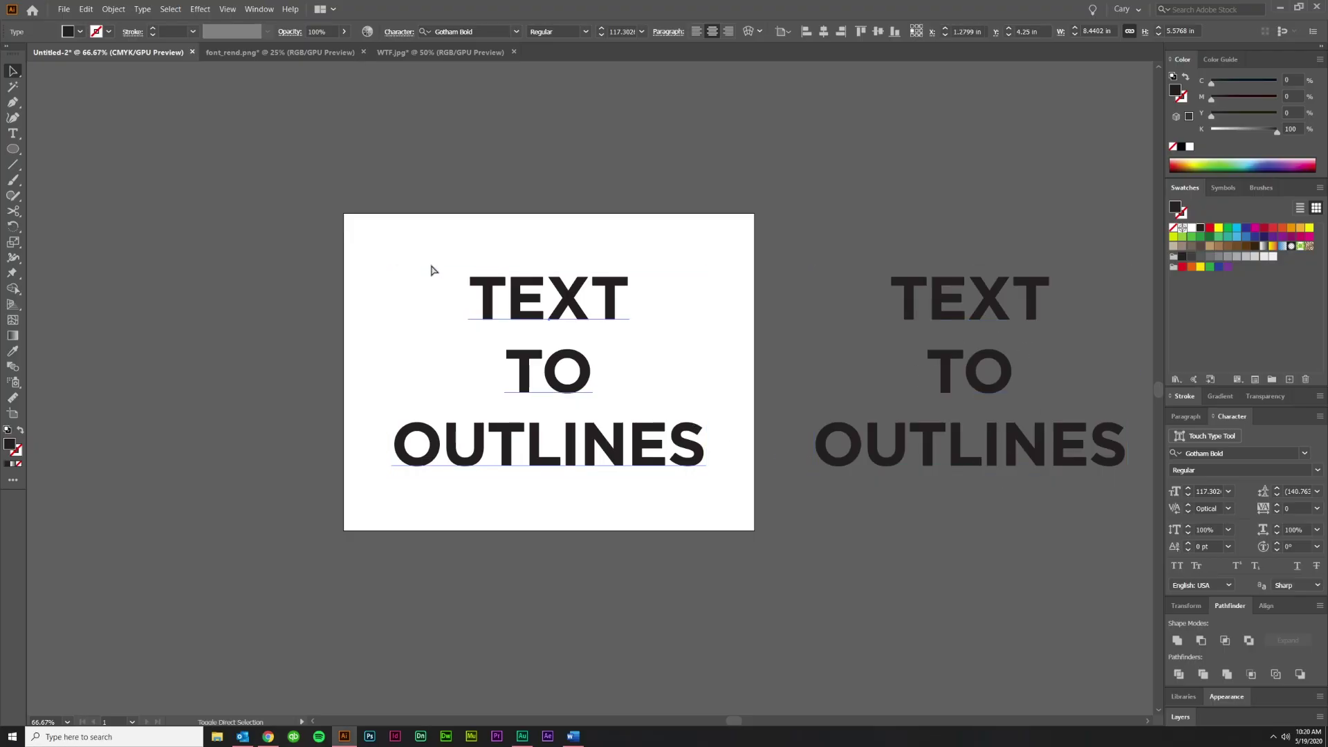
left_click(979, 342)
left_click(978, 343)
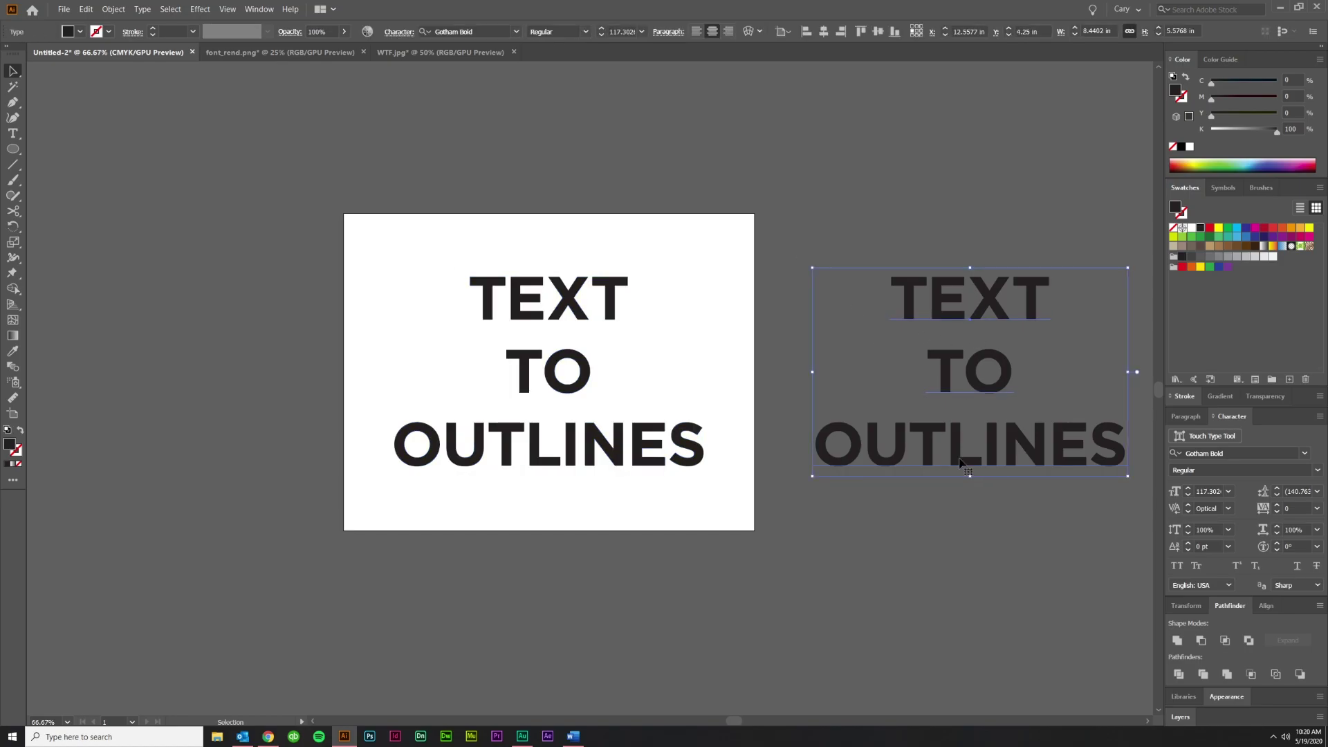
Step: Respace the copy's OUTLINES line so it reads OUTLINE, then deselect it
triple_click(960, 462)
left_click(961, 458)
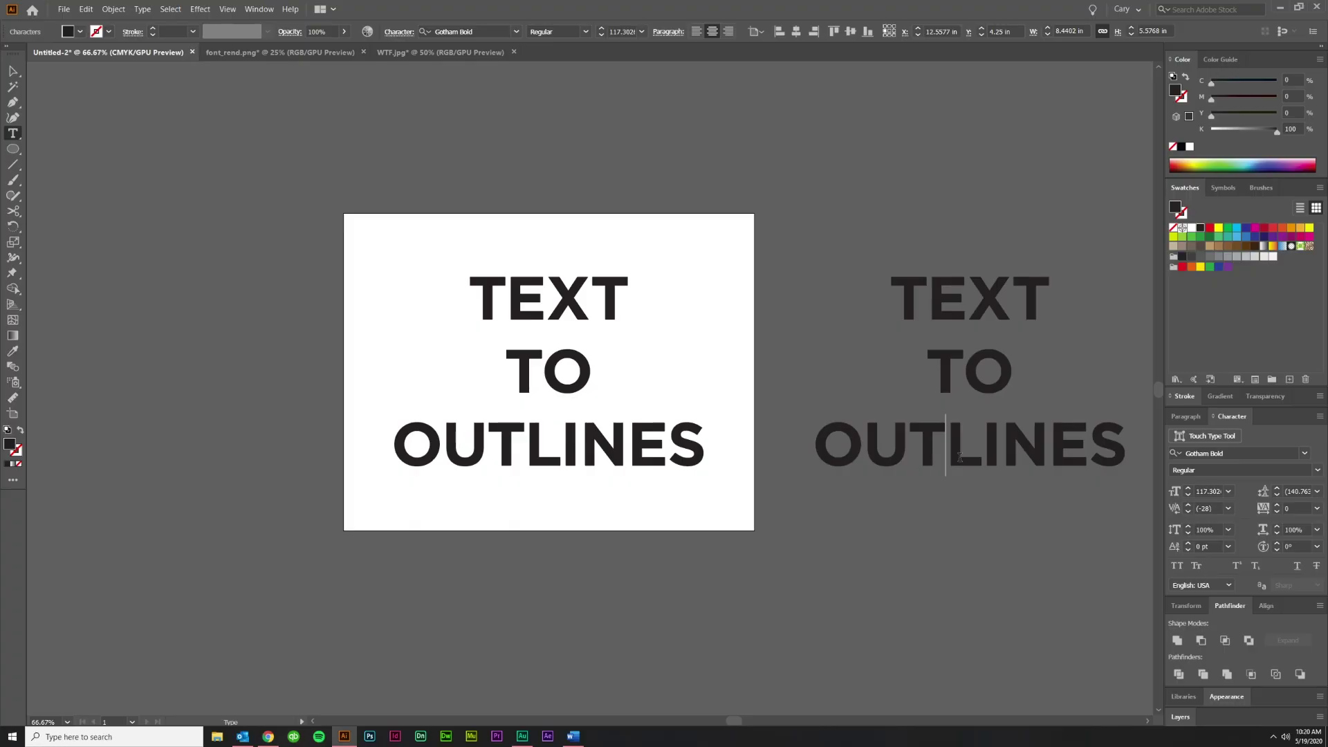
key("ctrl+z")
left_click(13, 72)
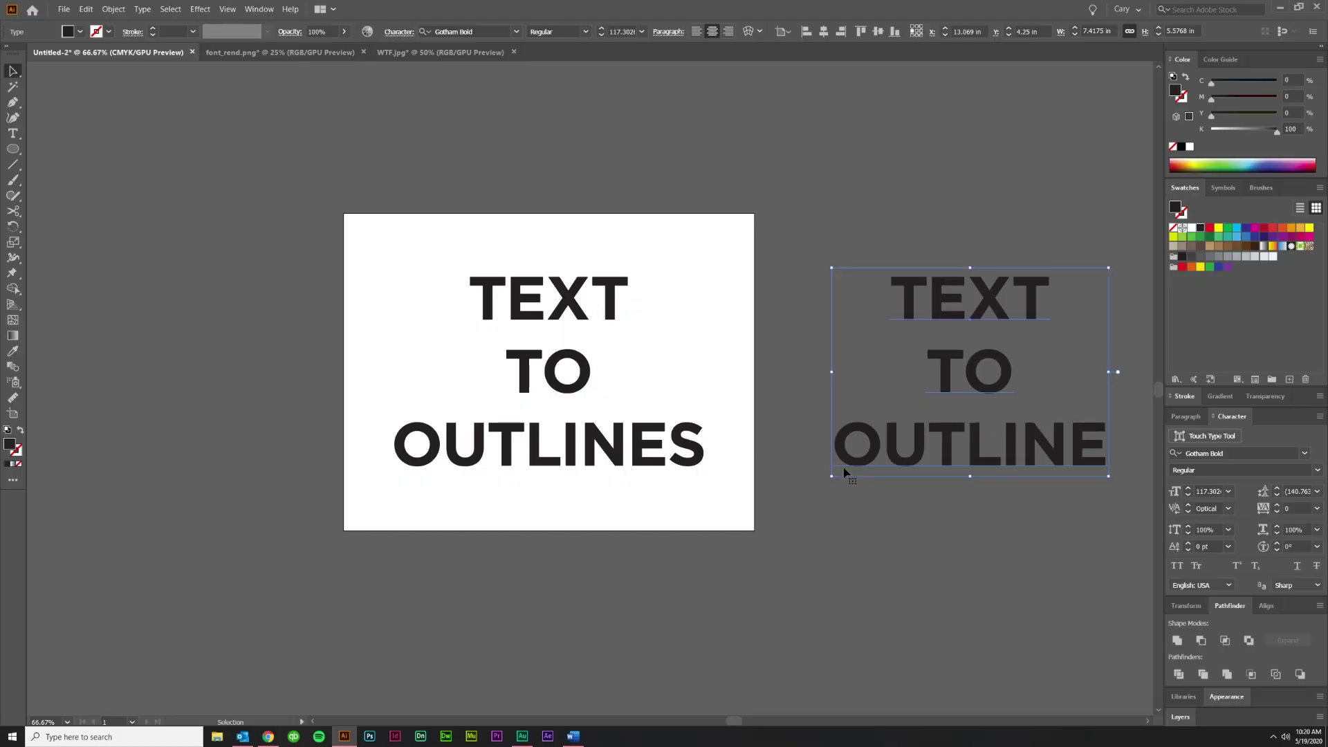
left_click(869, 602)
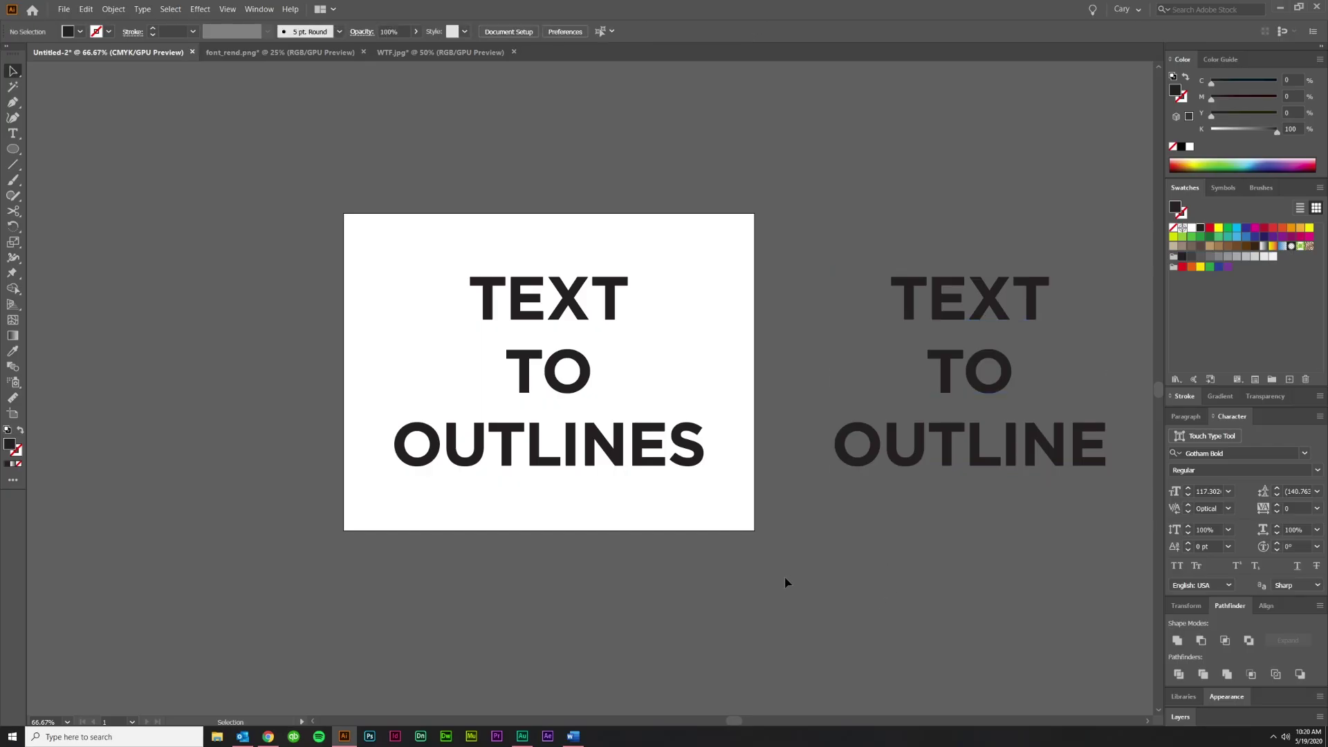
left_click(227, 9)
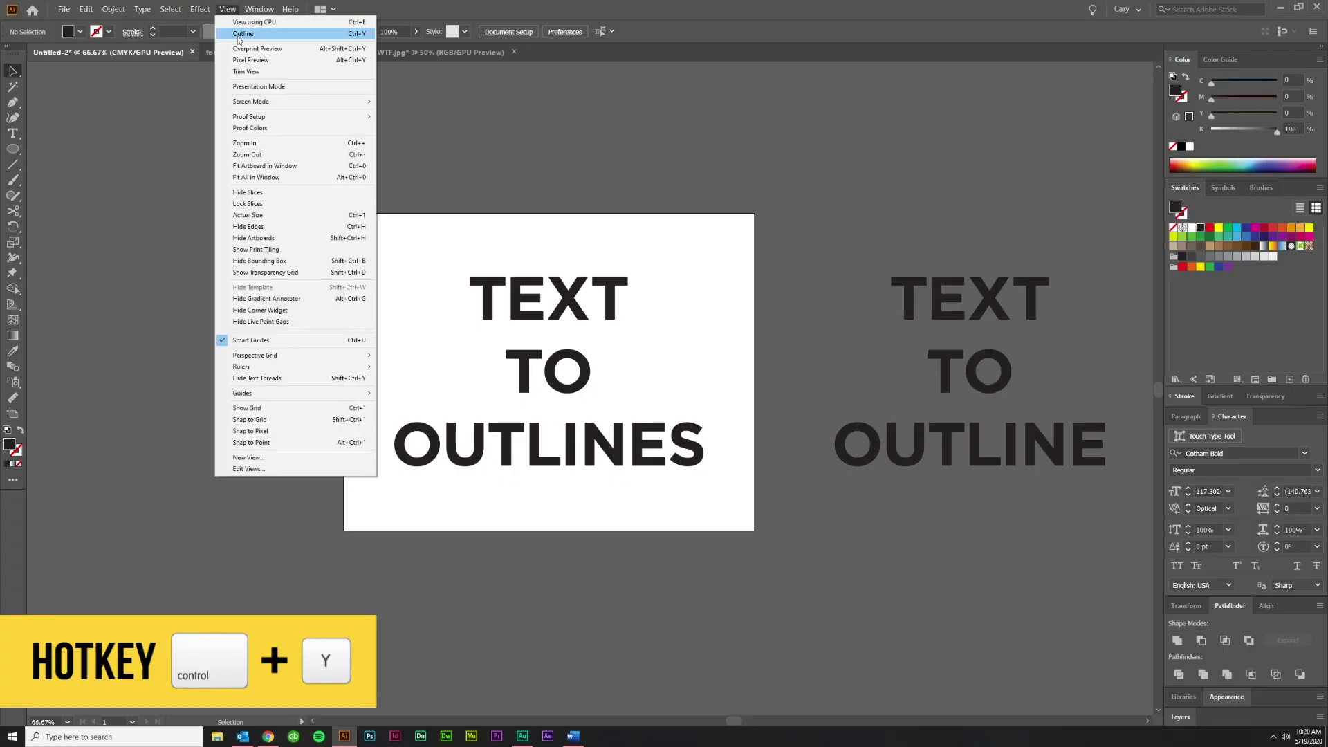
left_click(238, 36)
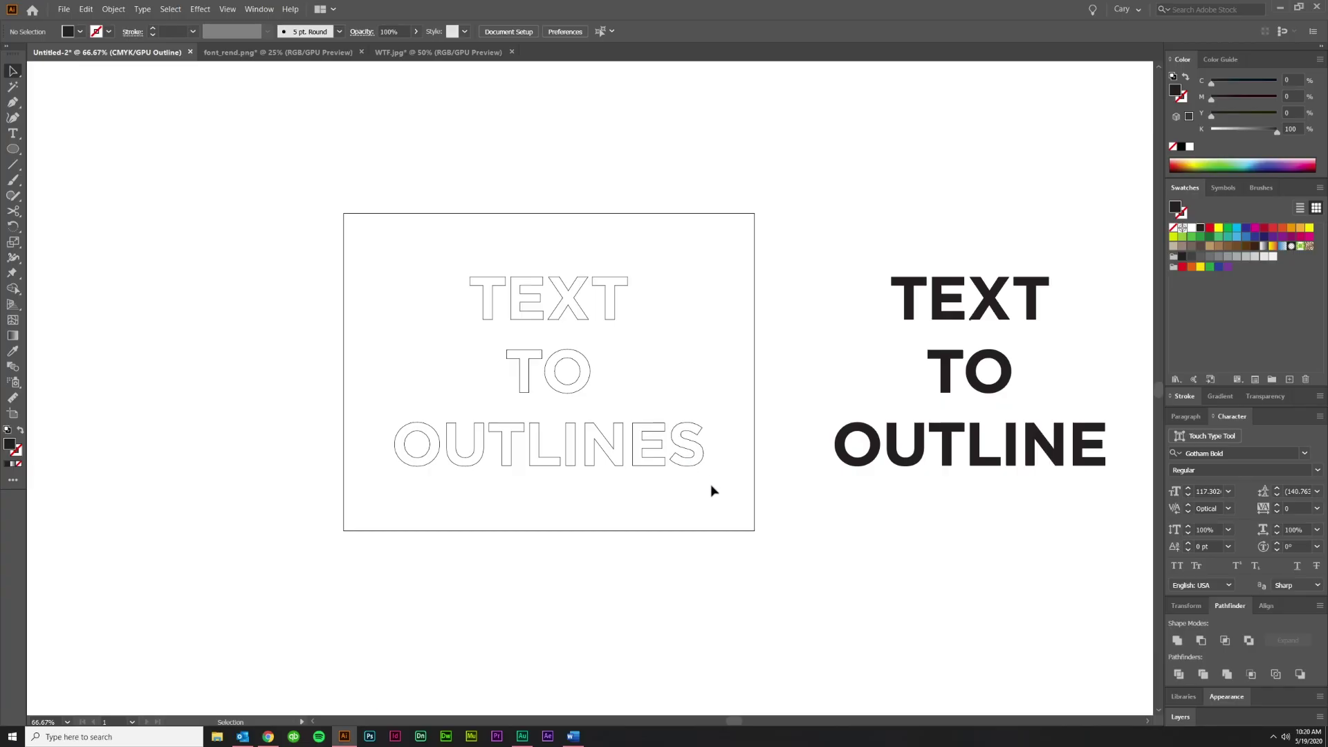
left_click_drag(713, 489, 498, 292)
left_click(675, 347)
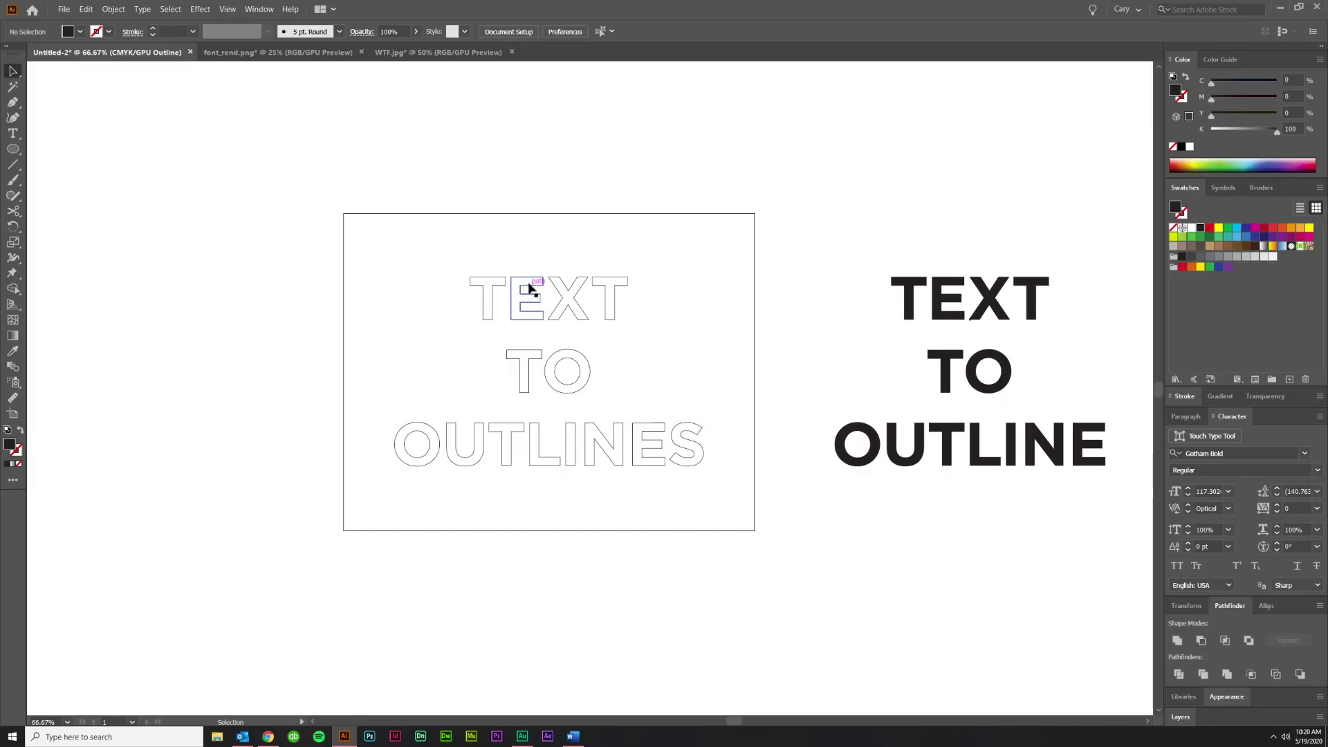
left_click_drag(851, 194, 1065, 521)
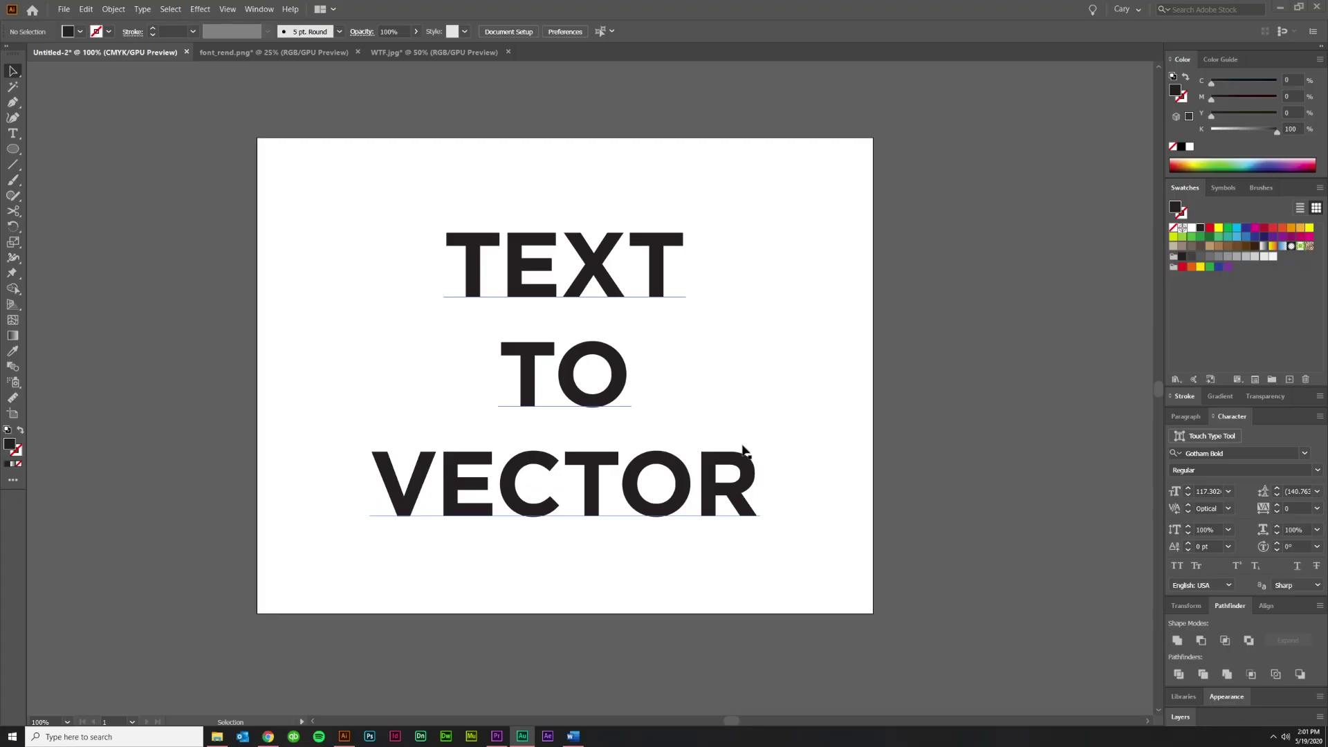
Step: Switch to font_rend.png and zoom around to inspect the pixelated edges of the Font lettering
left_click(275, 53)
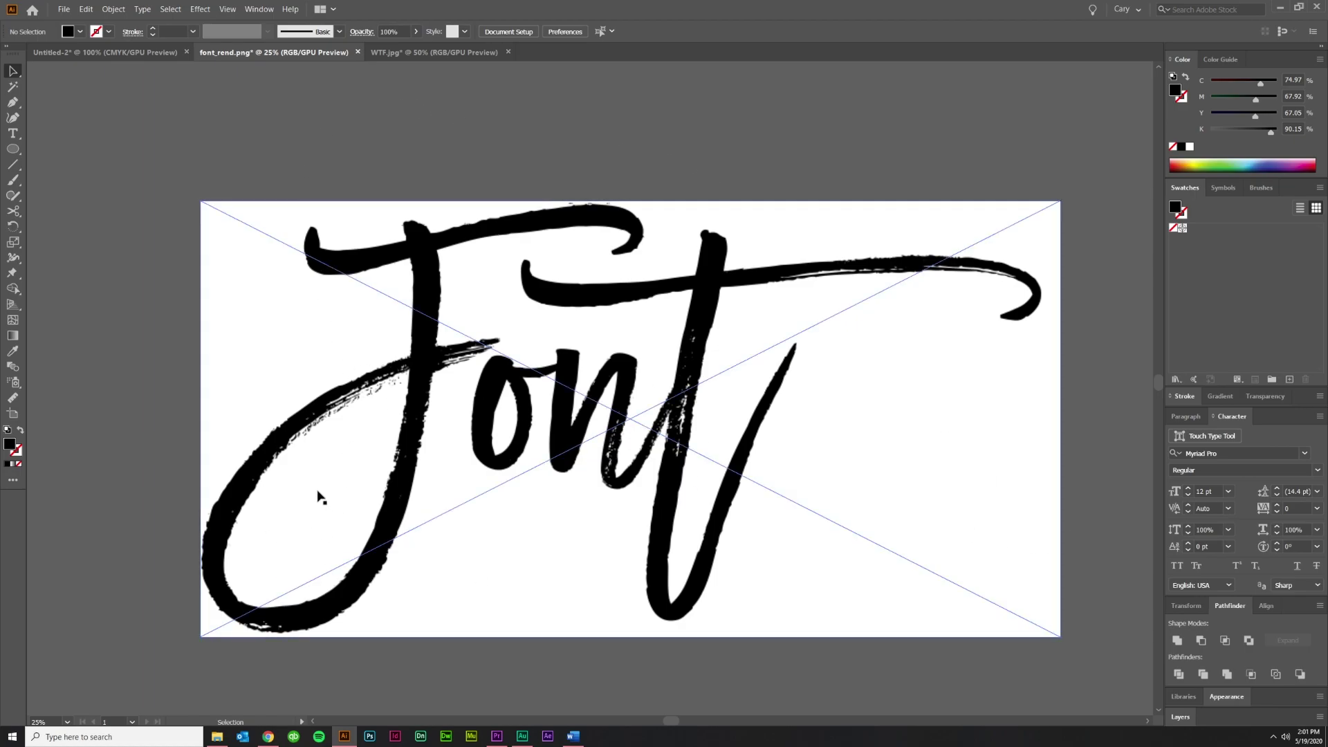
scroll(412, 337, "up", 8)
scroll(442, 387, "left", 5)
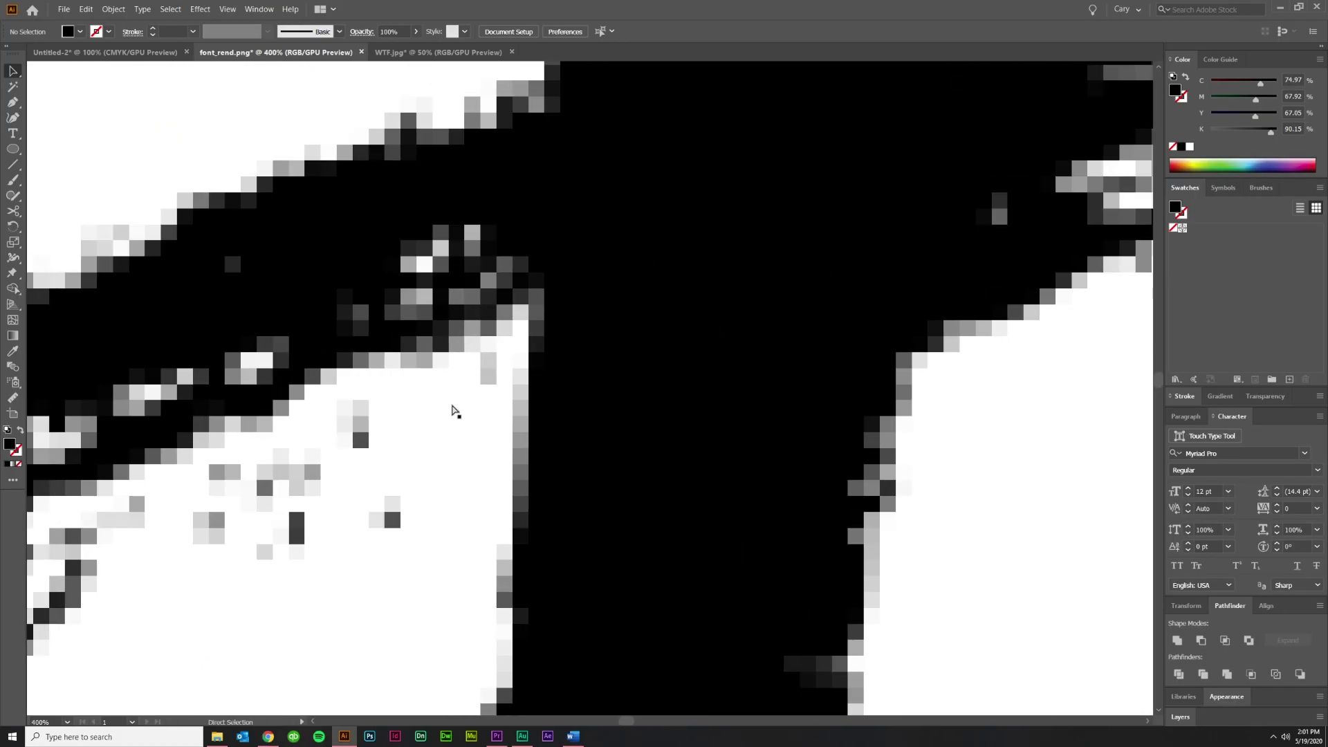
scroll(496, 464, "down", 6)
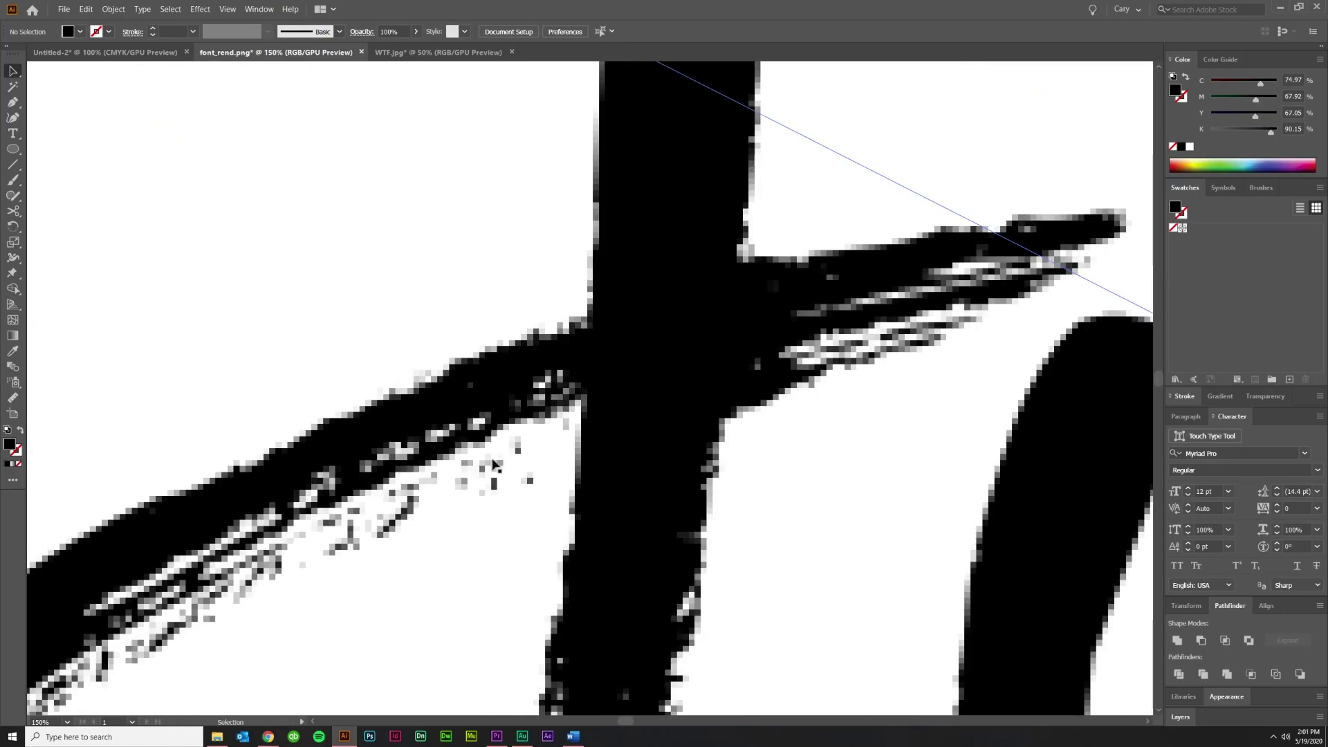
scroll(494, 480, "down", 4)
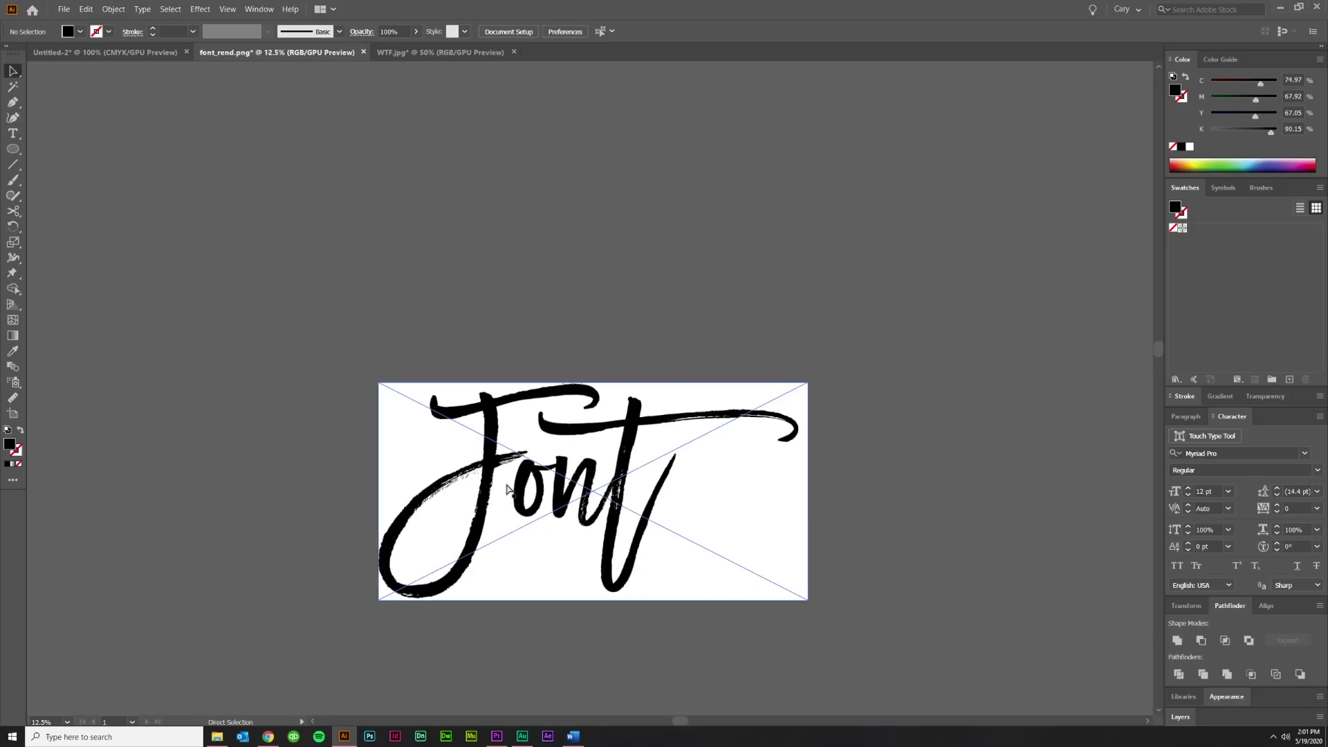
scroll(503, 533, "up", 3)
scroll(511, 527, "down", 1)
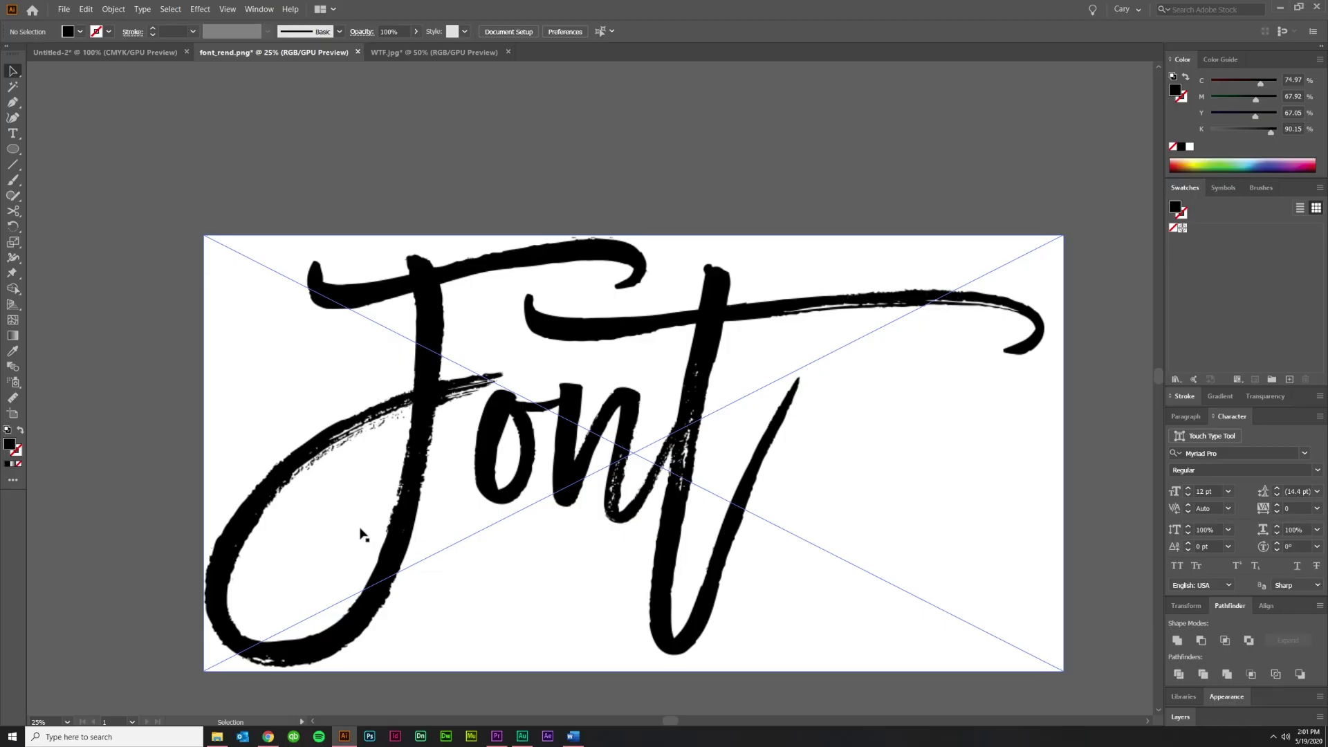
scroll(359, 528, "up", 2)
scroll(553, 484, "down", 1)
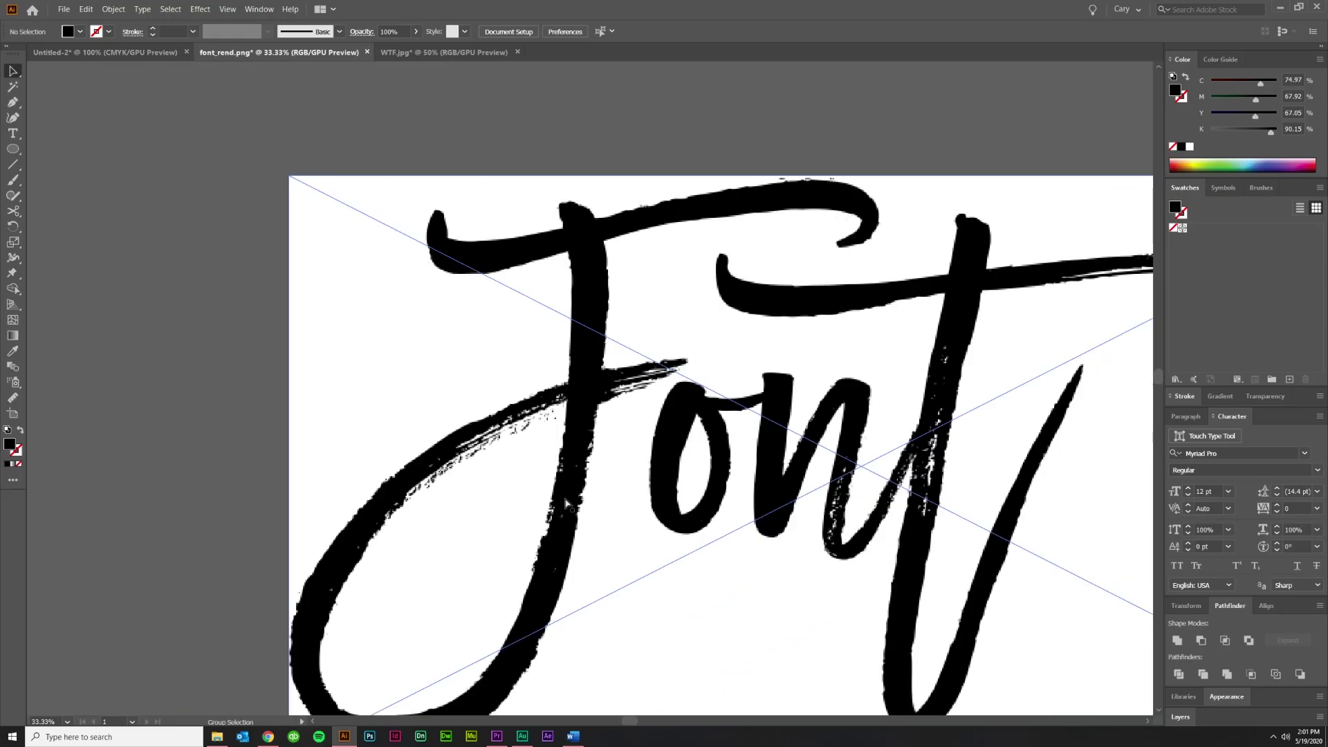
scroll(566, 504, "right", 1)
scroll(513, 609, "right", 1)
scroll(510, 610, "down", 1)
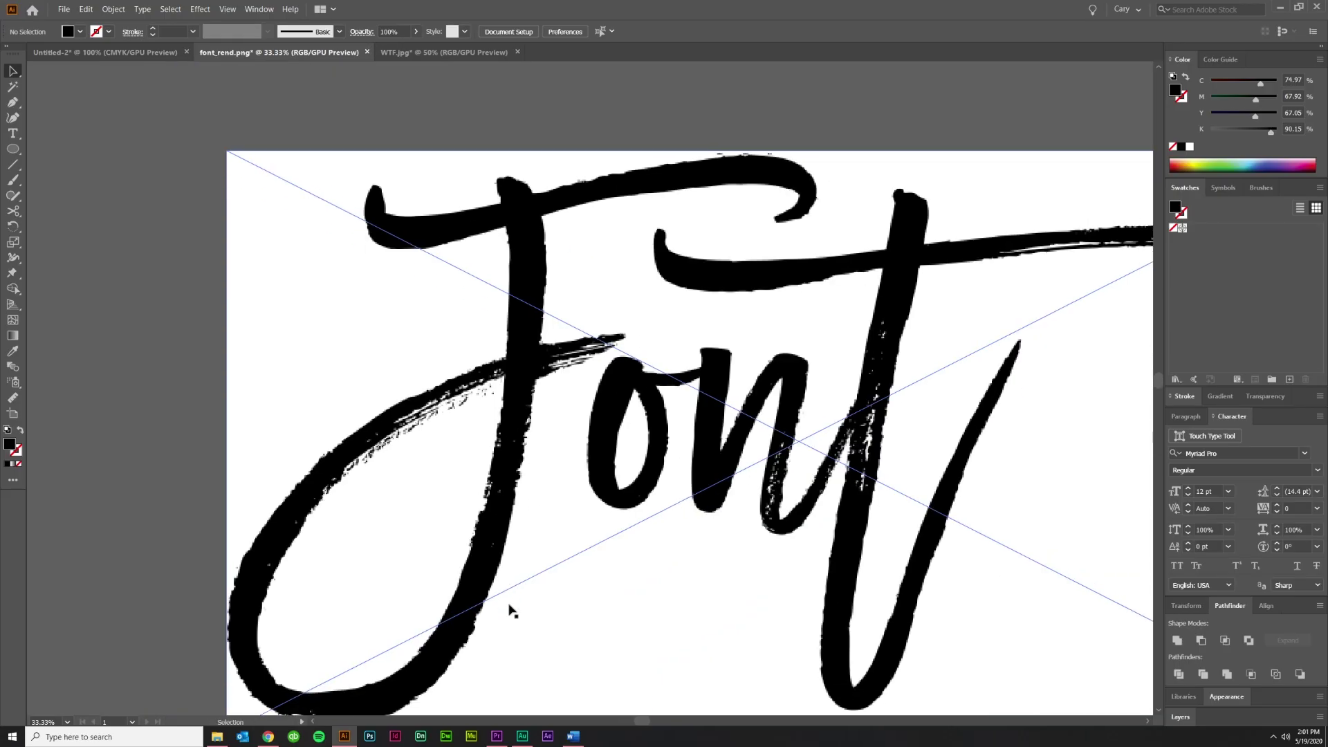
scroll(512, 609, "down", 1)
scroll(510, 608, "right", 2)
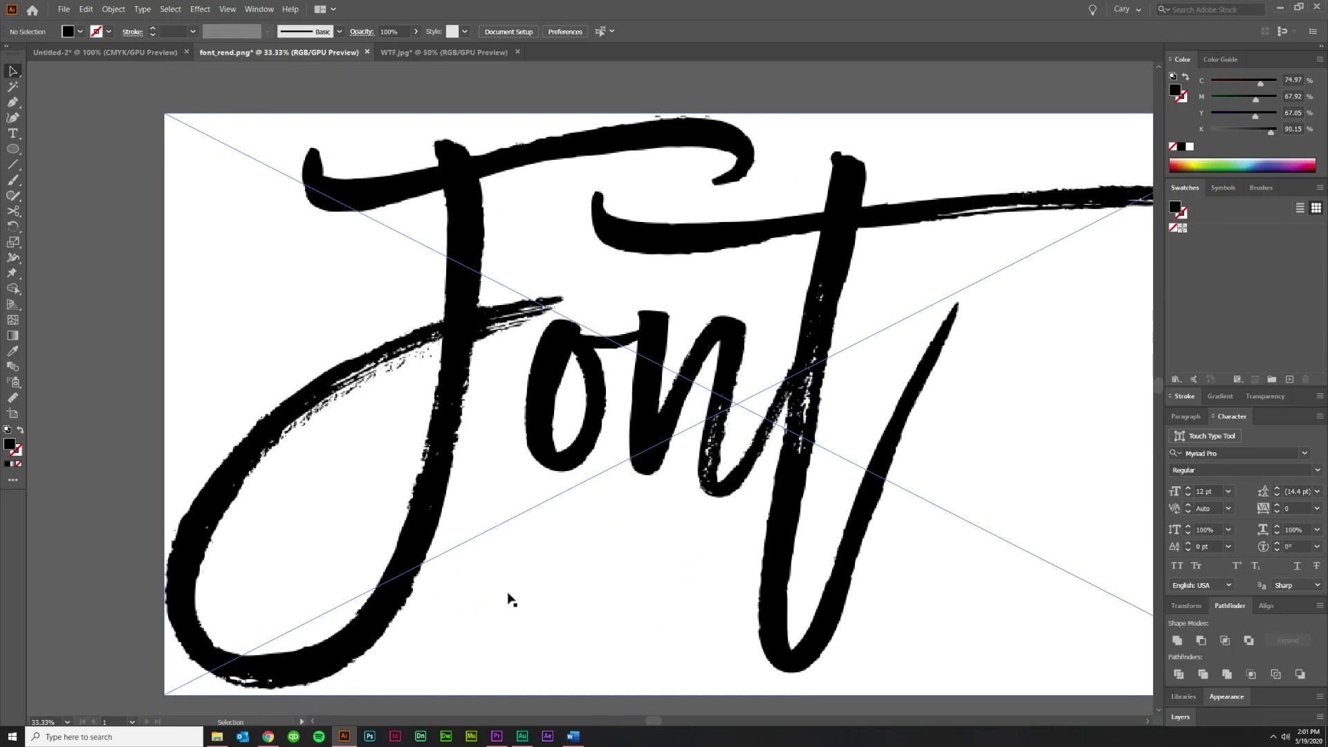
scroll(511, 600, "right", 1)
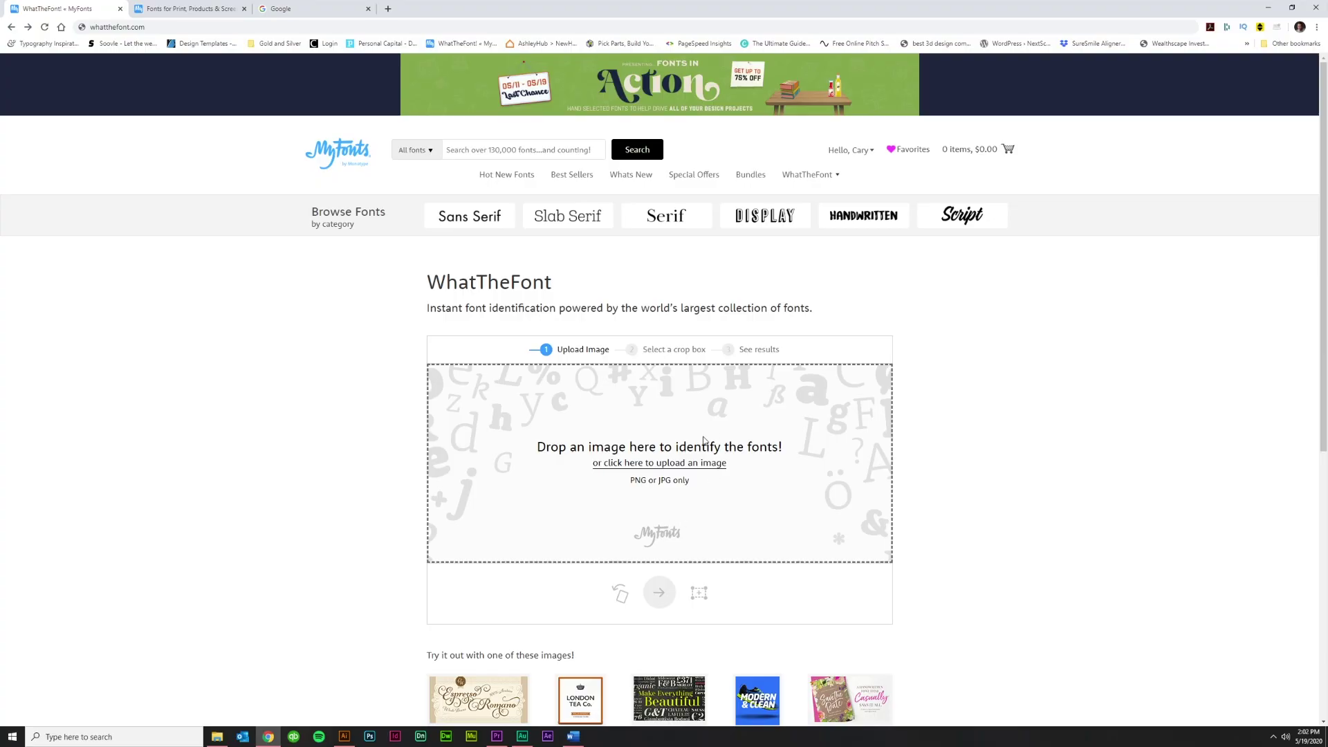
Step: Upload wtf.png, crop to the whole Font lettering, and run the font identification
left_click(688, 464)
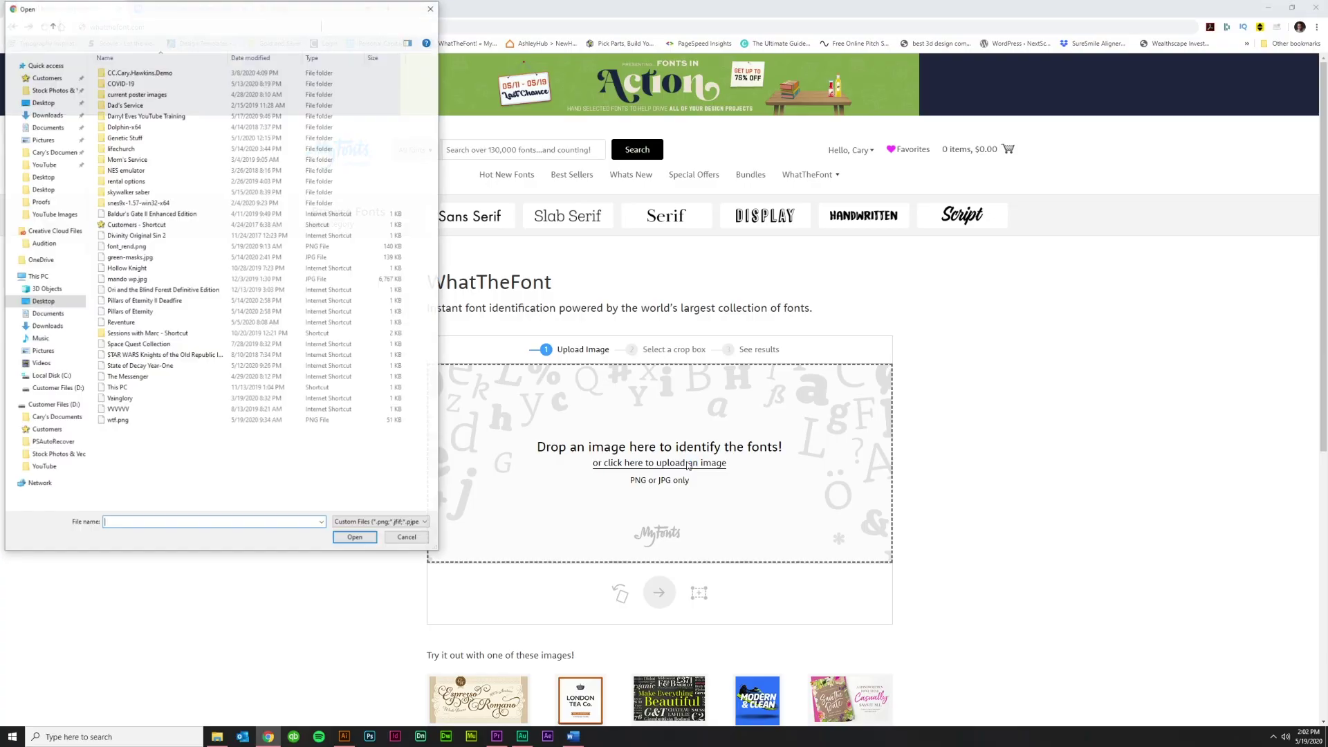
left_click(114, 421)
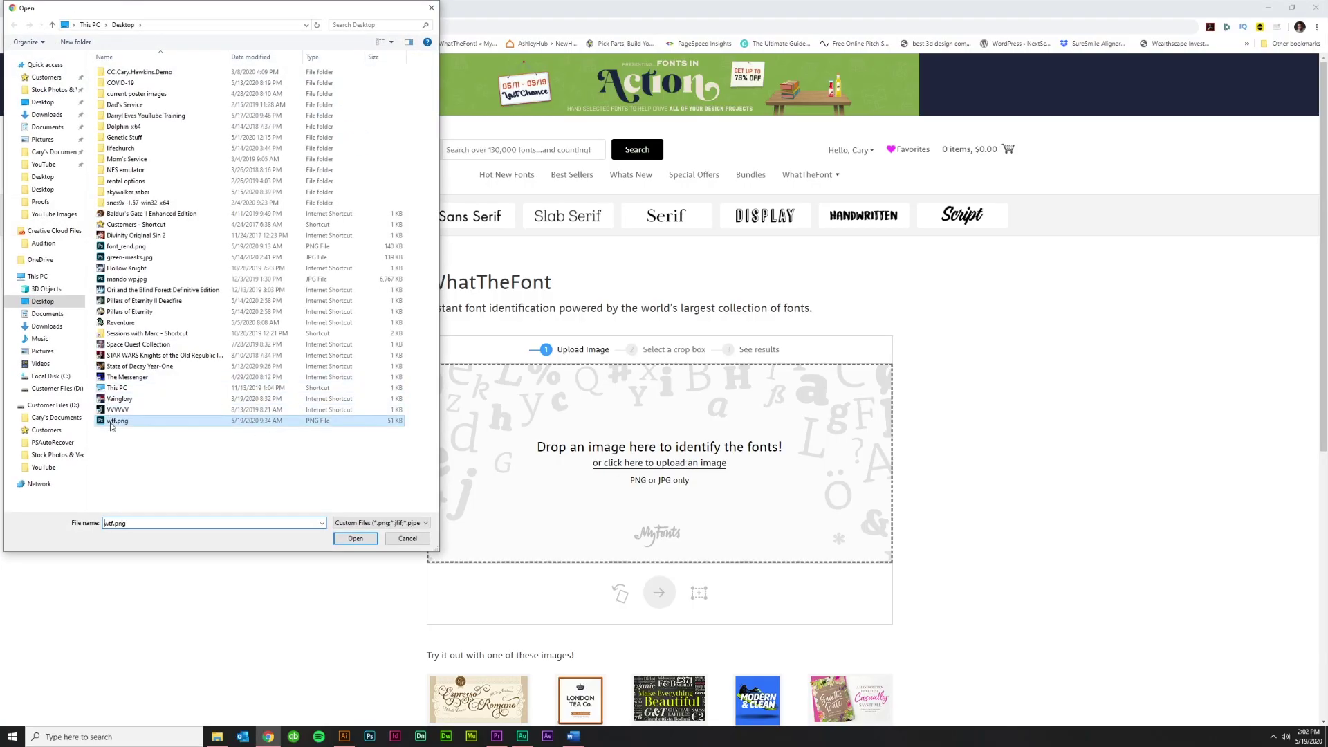
left_click(354, 539)
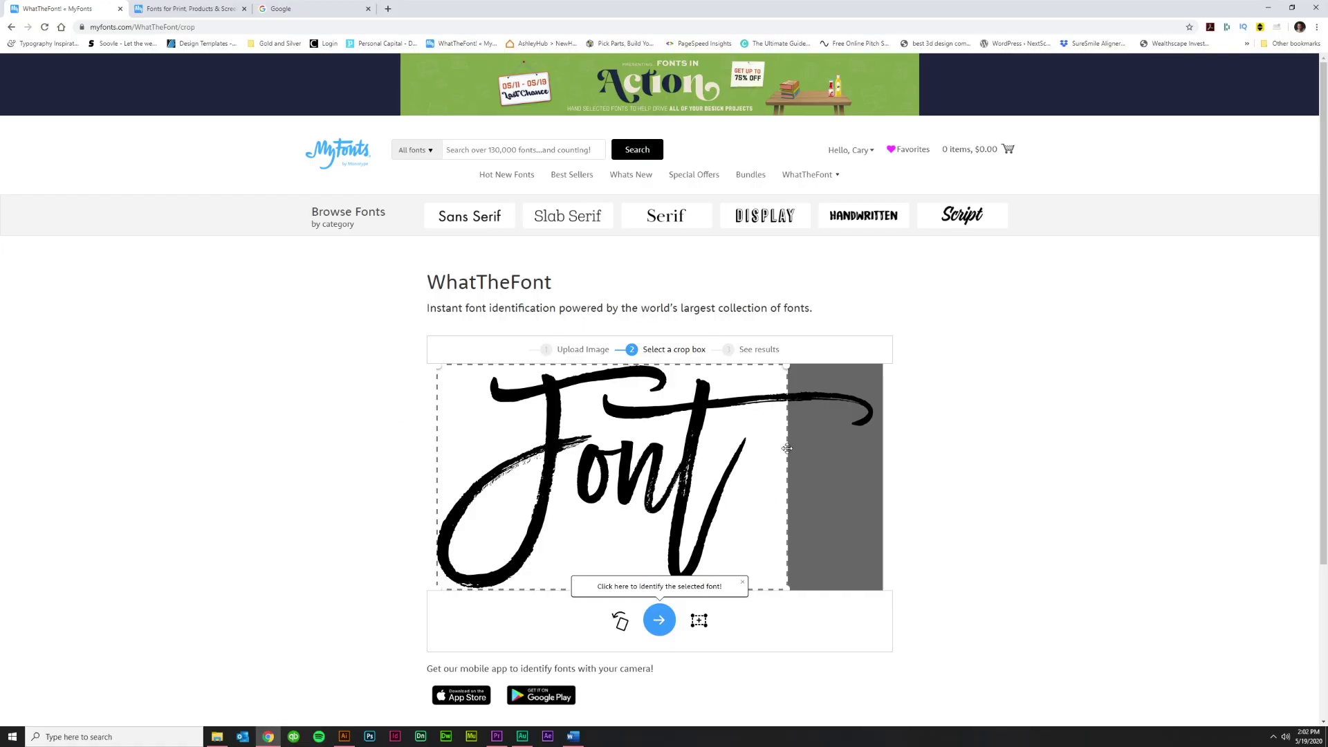
left_click_drag(787, 365, 883, 363)
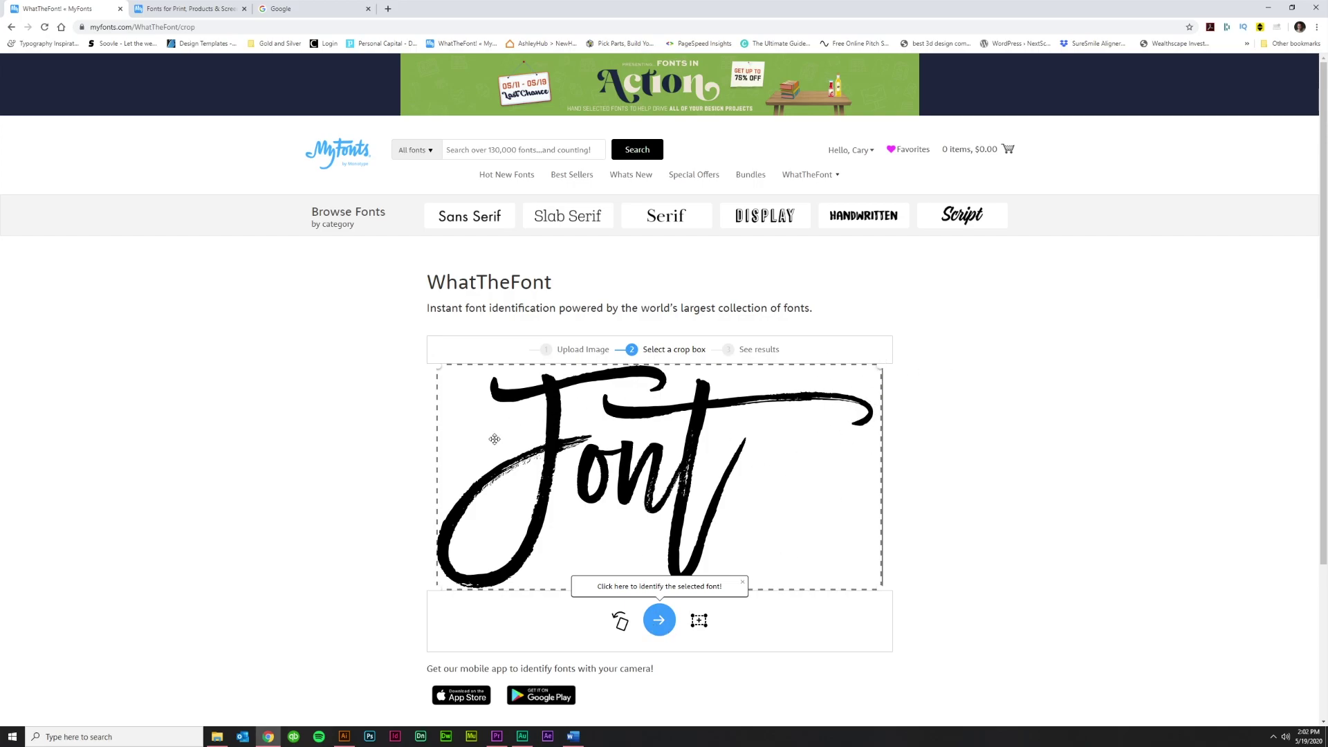
left_click(661, 621)
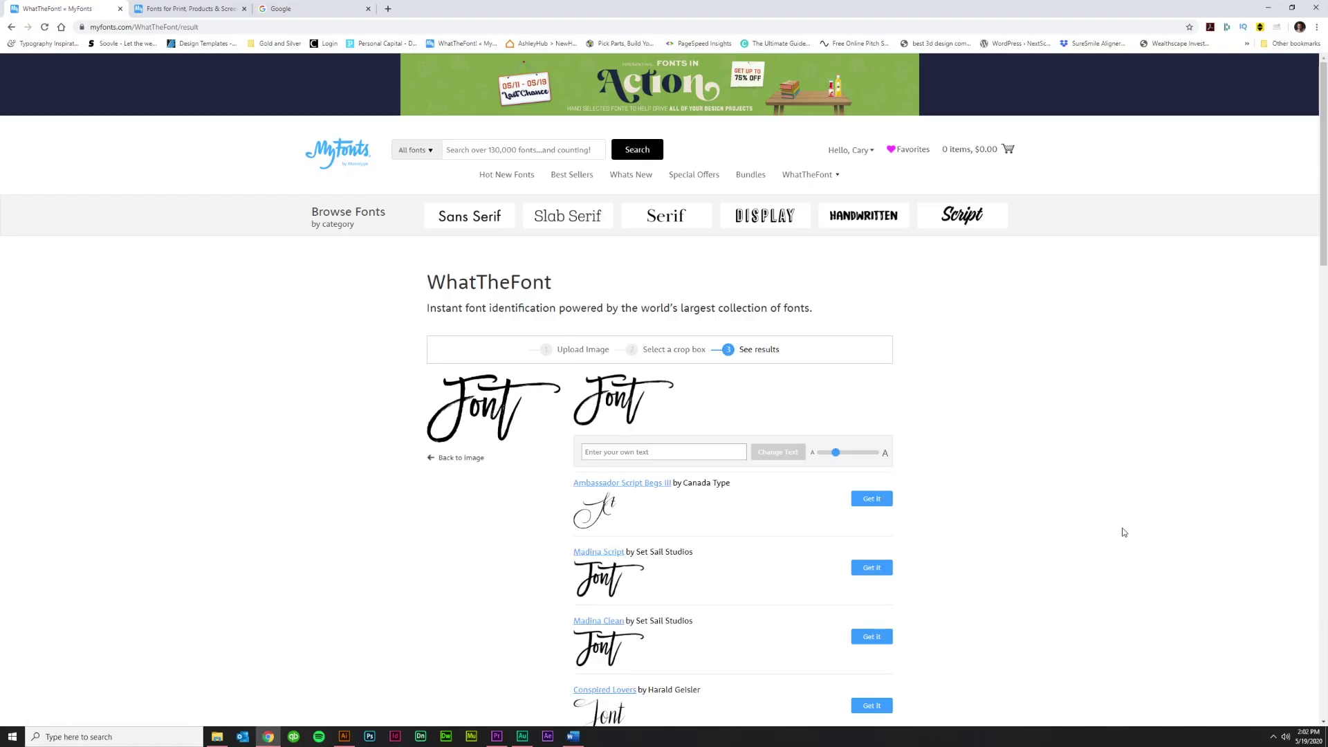
Step: Enlarge the match previews to maximum size and scroll through all the suggested fonts
scroll(1083, 502, "down", 1)
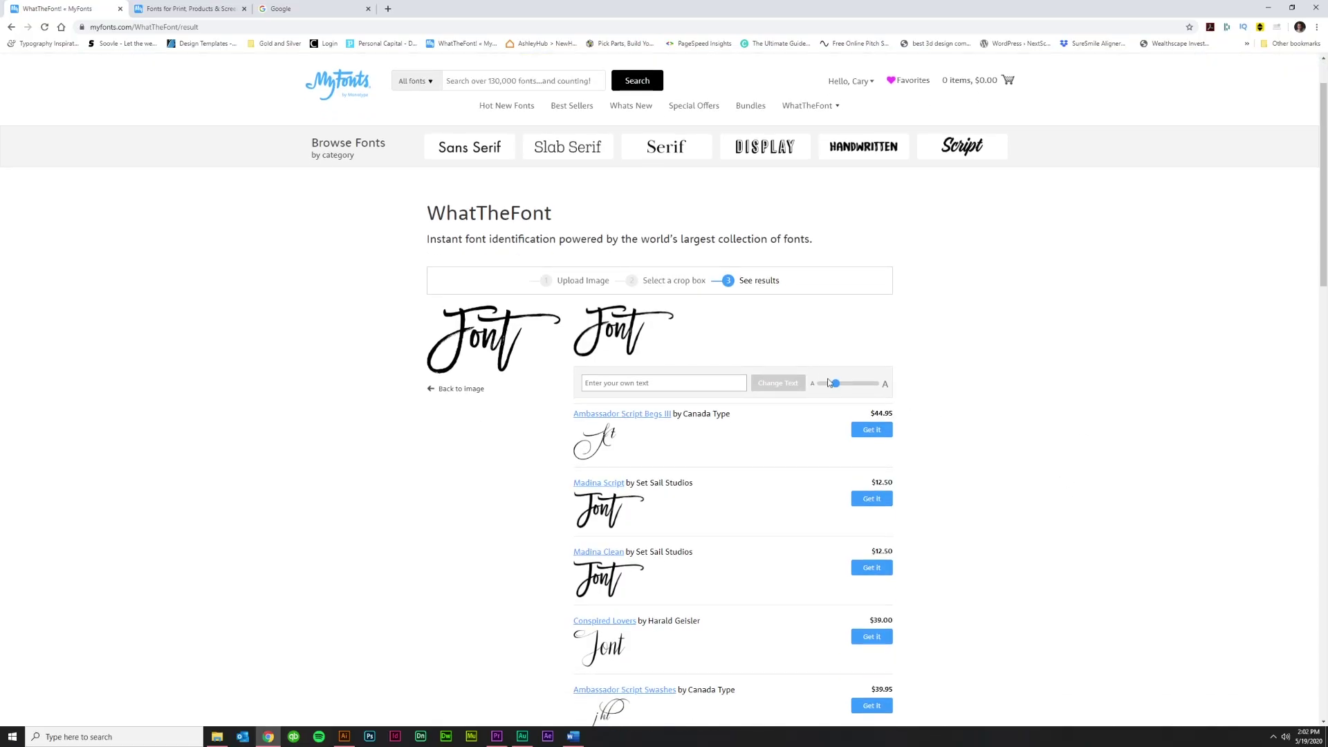
left_click_drag(837, 386, 865, 389)
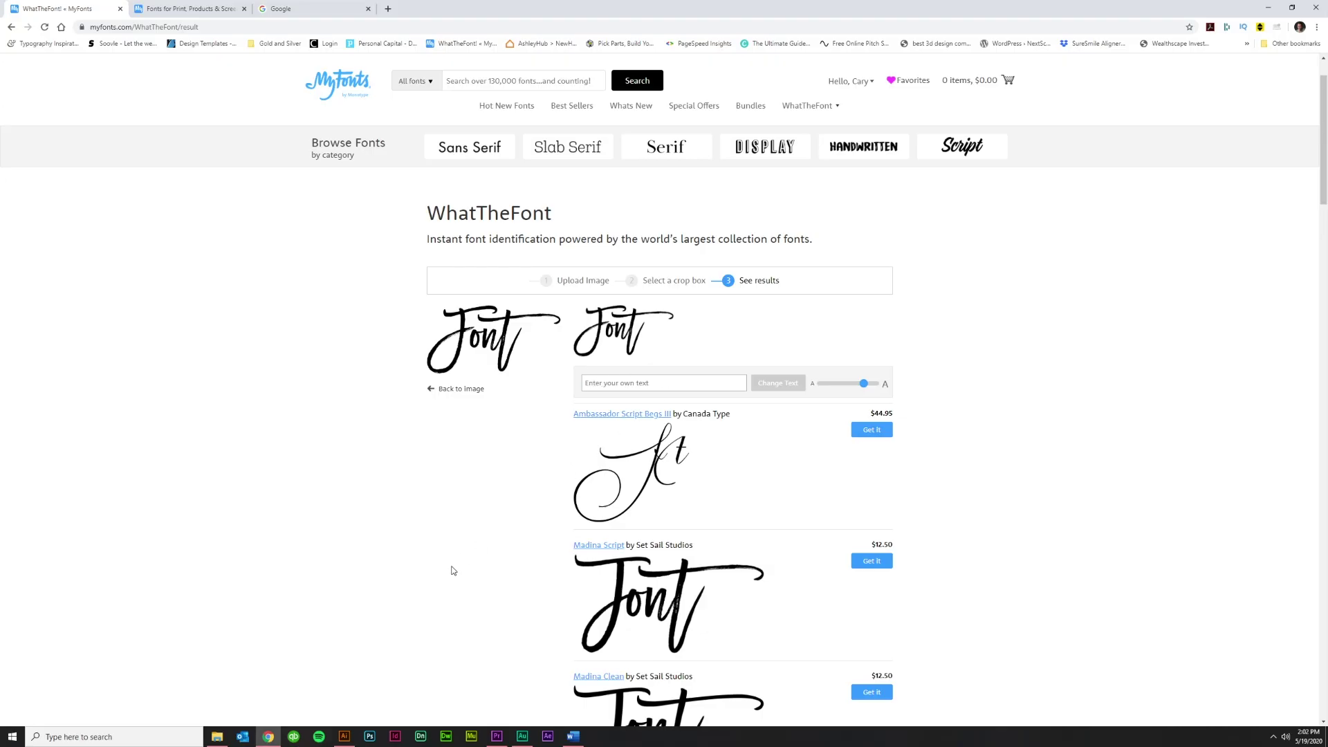
scroll(453, 570, "down", 2)
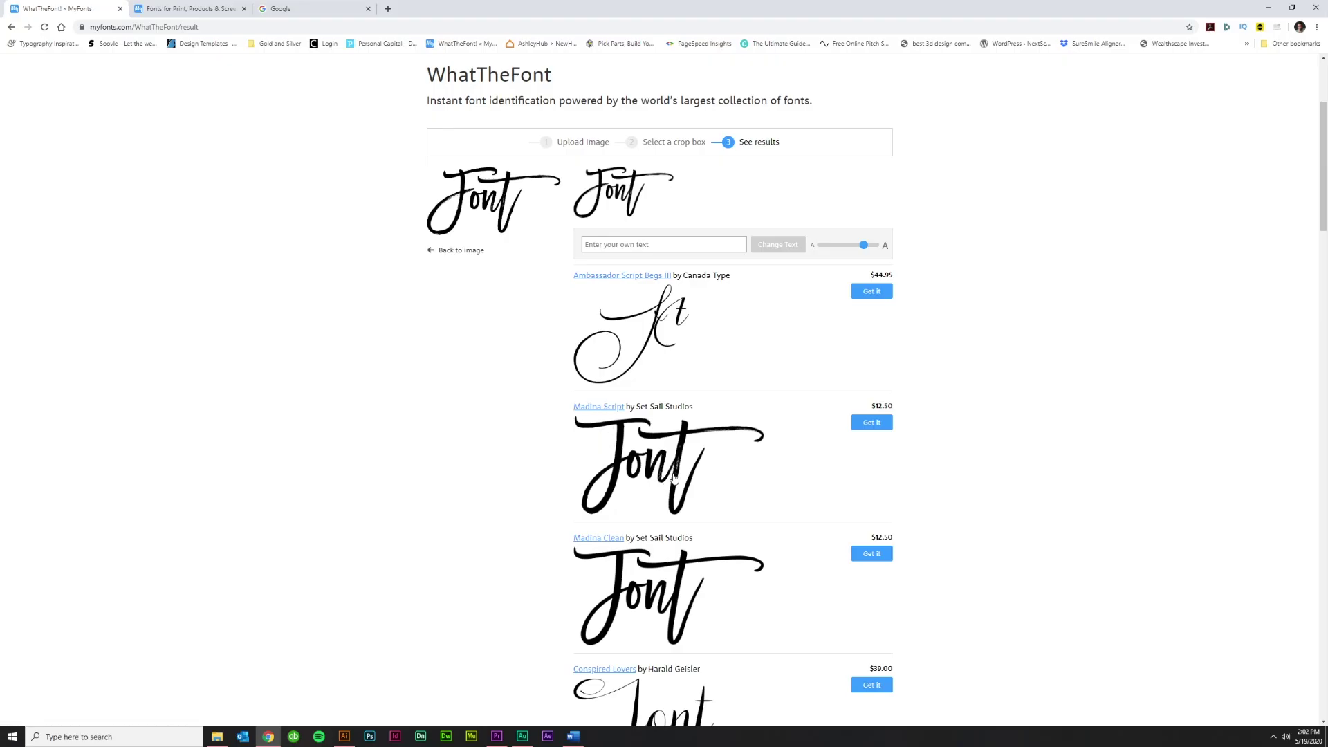
left_click_drag(865, 246, 876, 246)
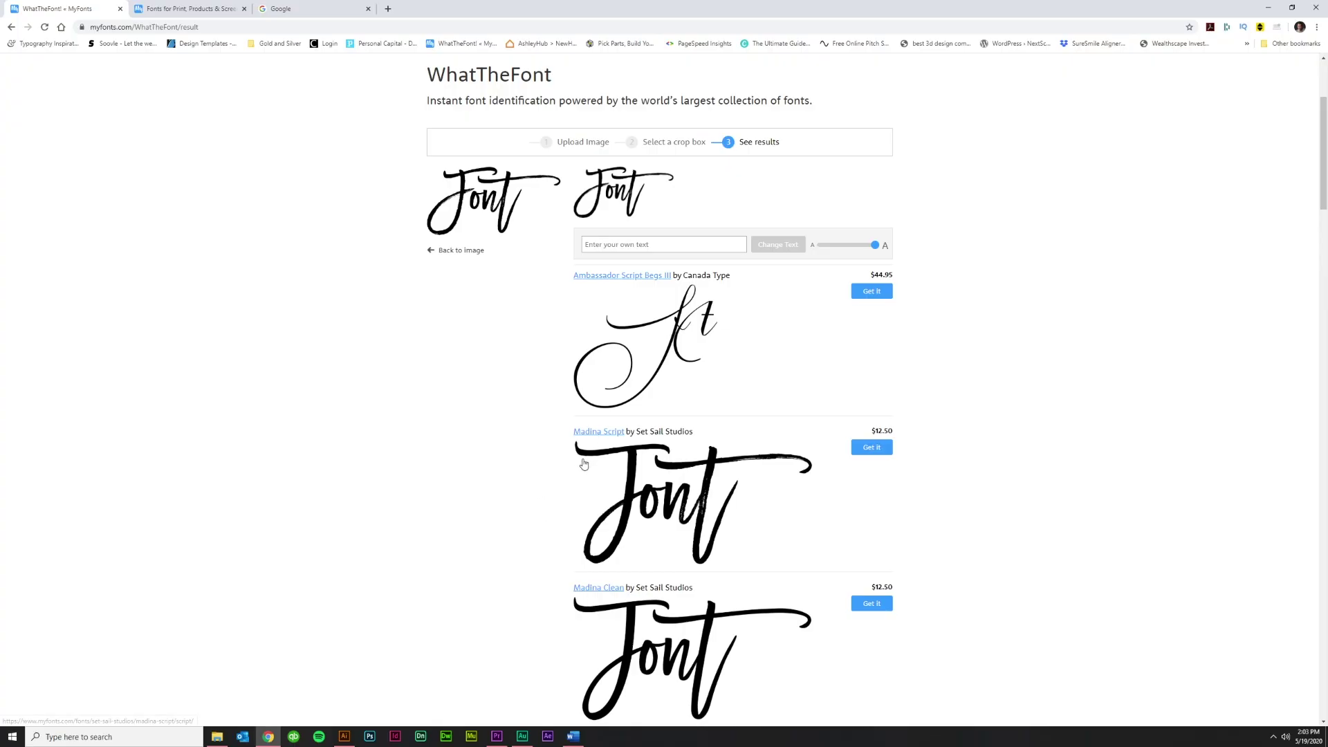
scroll(546, 466, "down", 10)
scroll(544, 466, "down", 15)
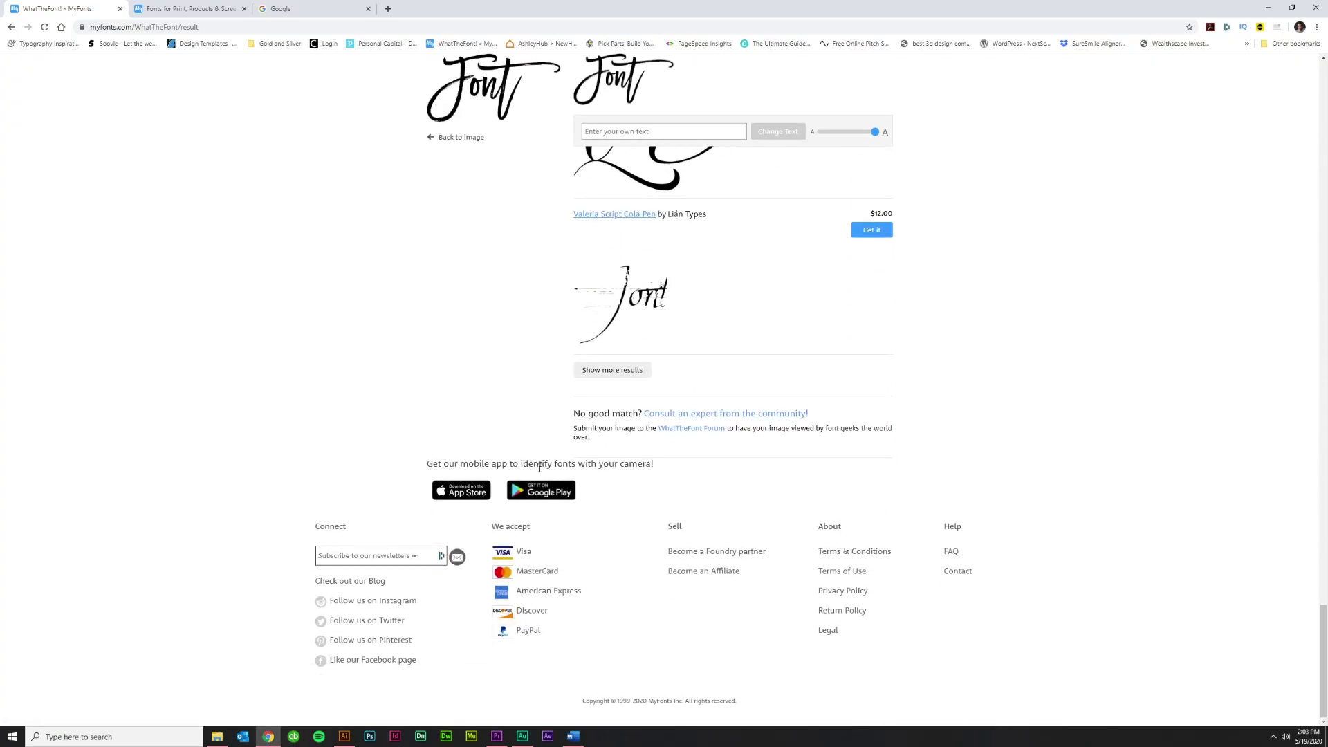
Step: Open a community forum case titled 'Mysterious Font' and move on to the message and email notification options
left_click(679, 414)
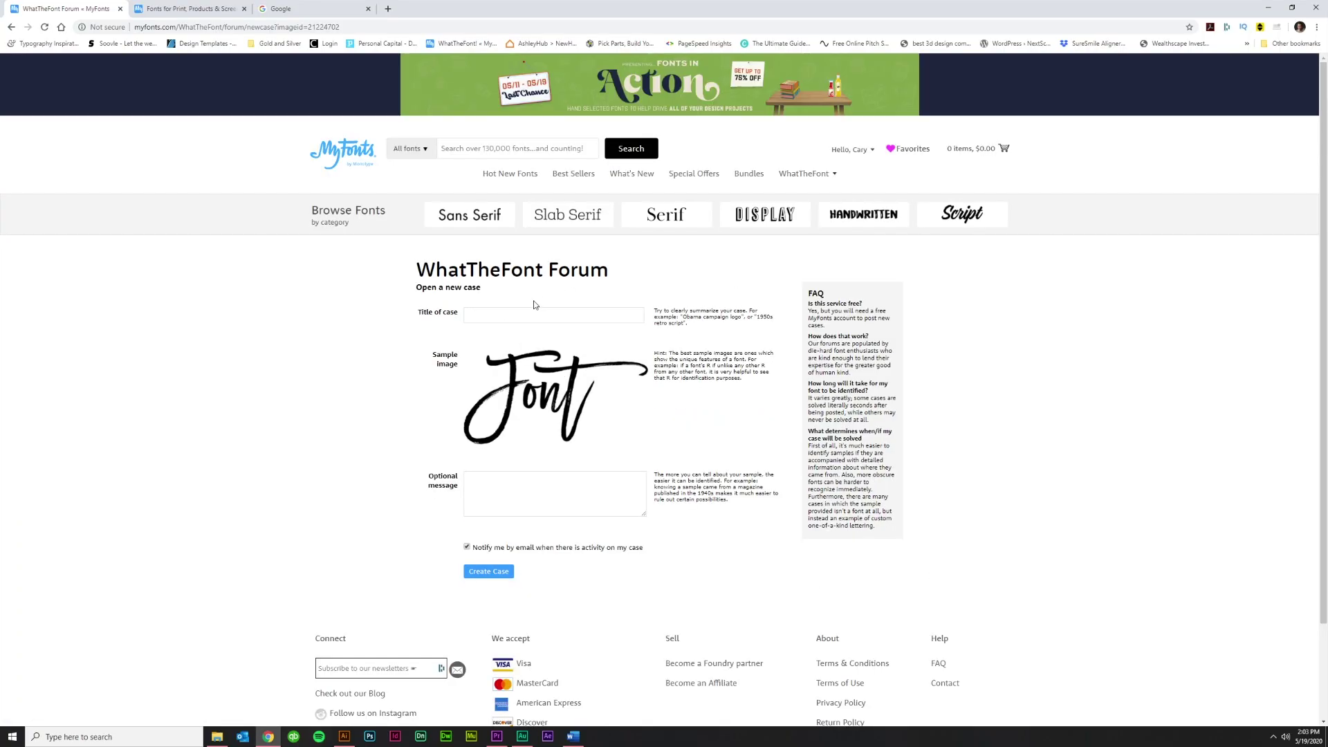
left_click(504, 316)
type("Mysterious Font")
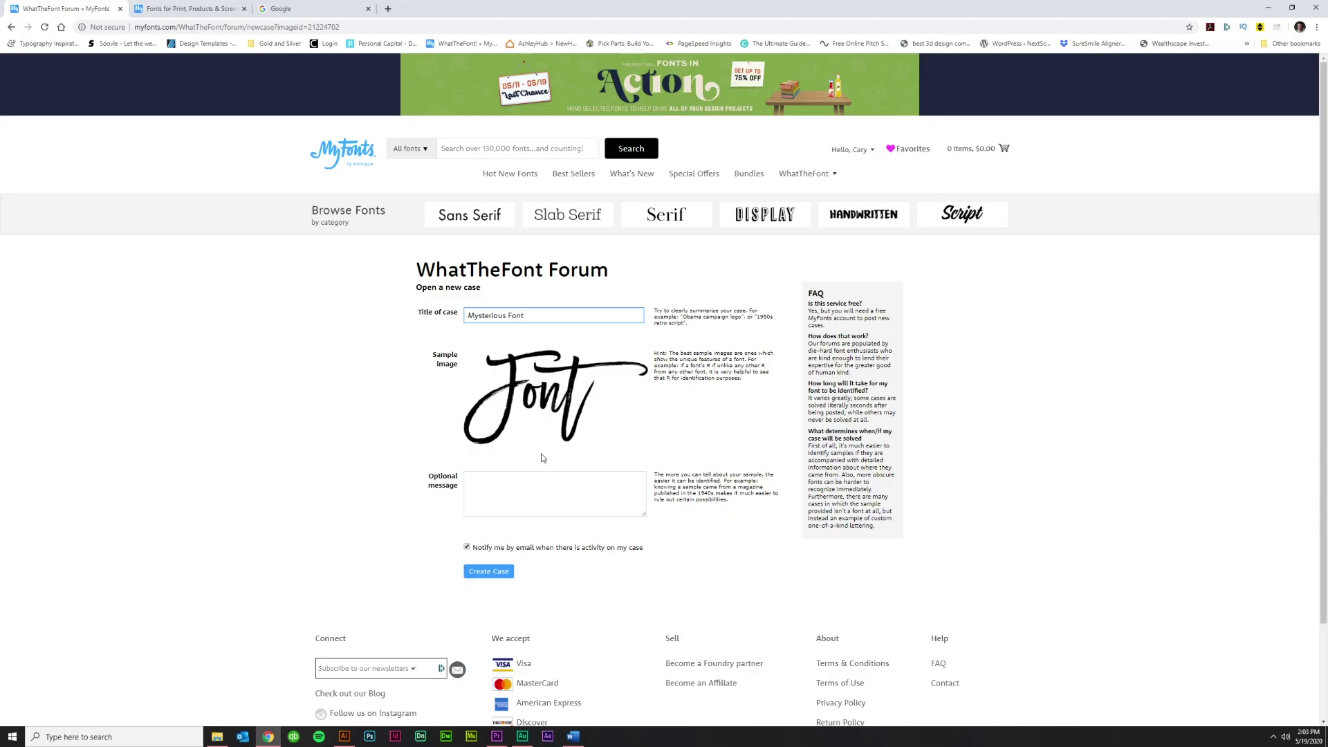
left_click(527, 507)
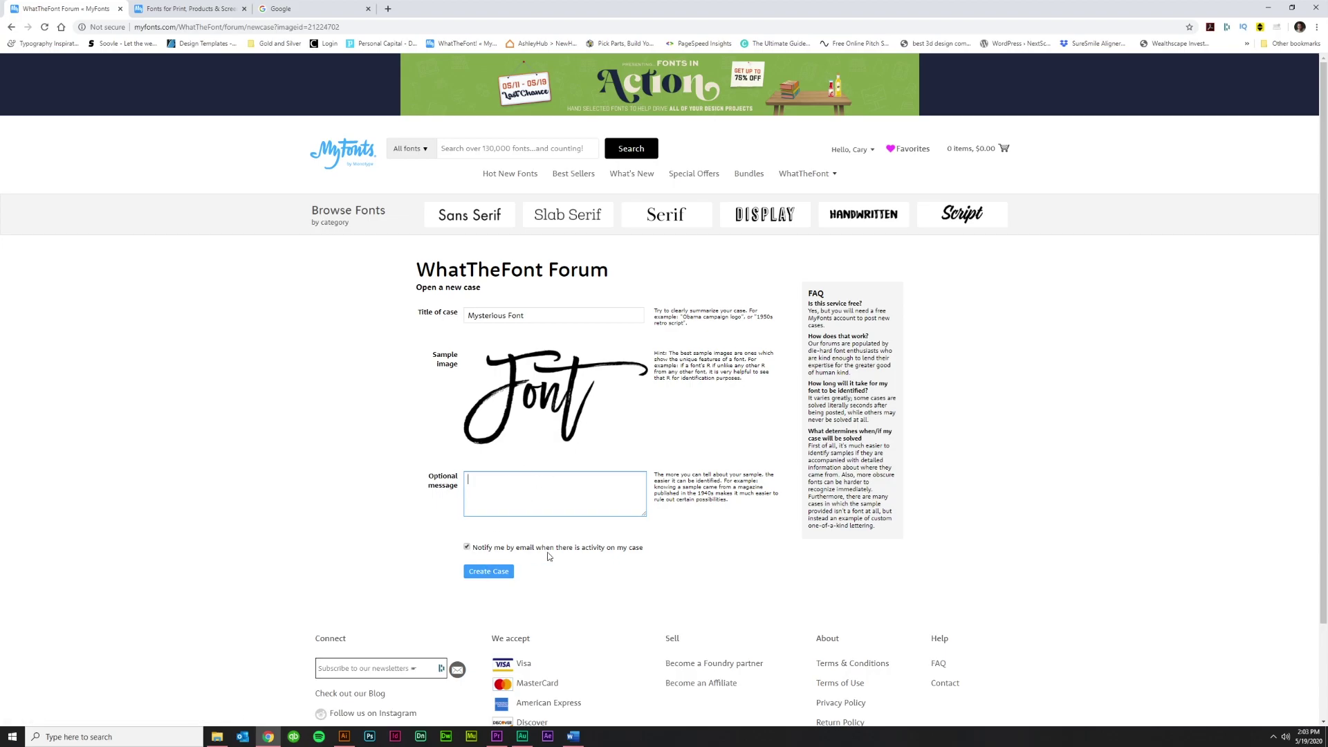
triple_click(617, 550)
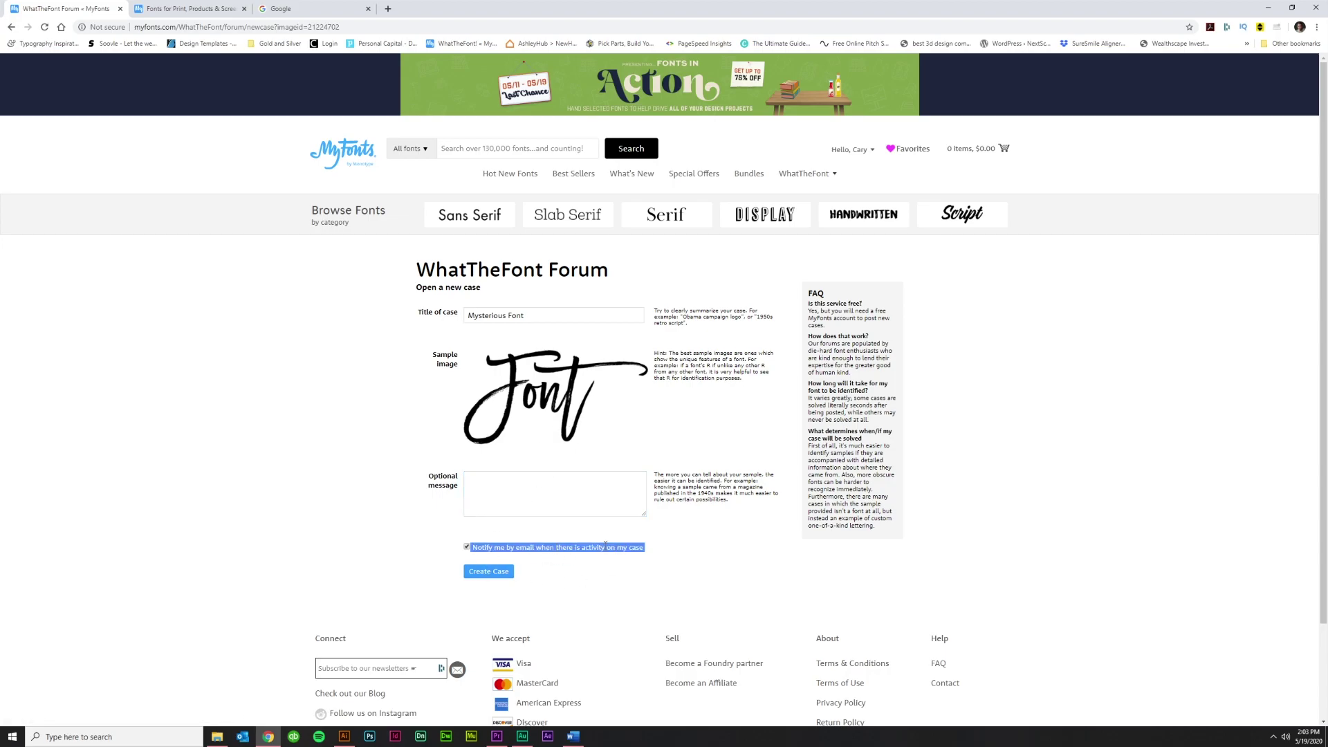
double_click(573, 547)
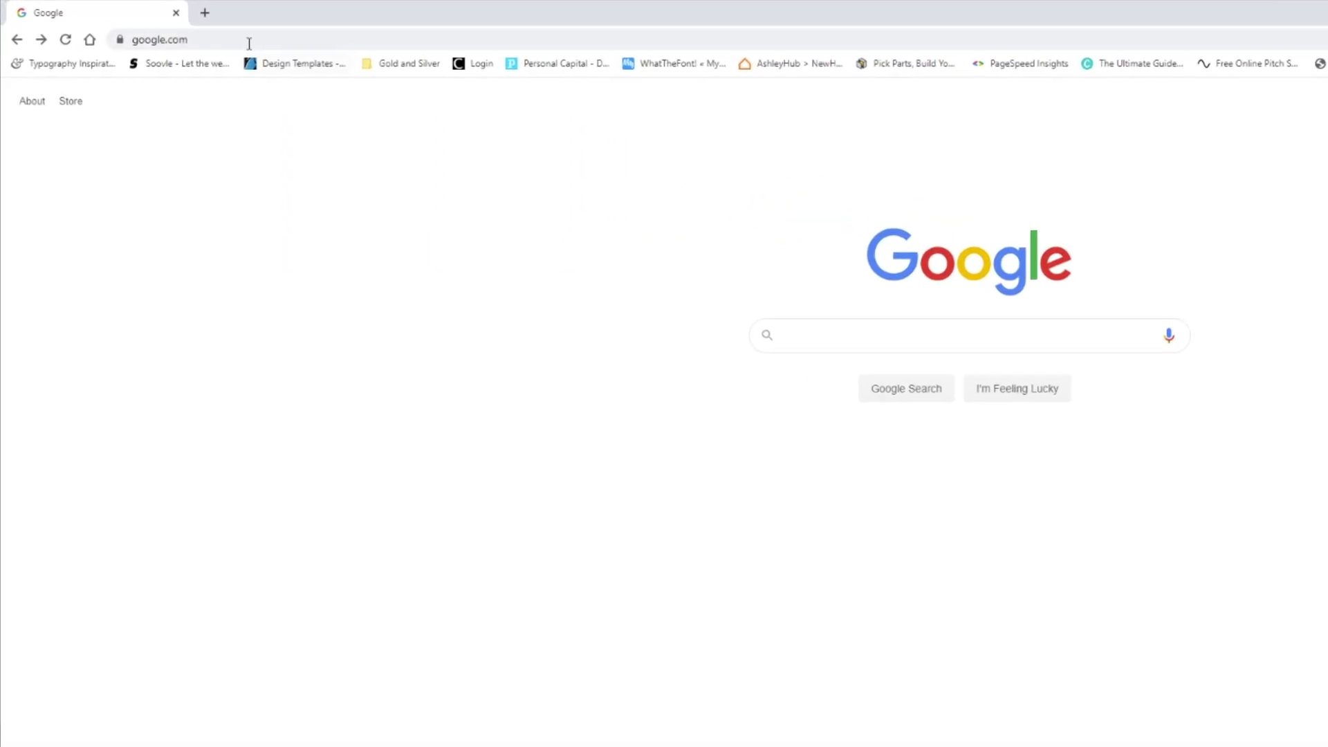
Step: Google 'madina script font free', then return to the MyFonts madina script results
left_click(243, 39)
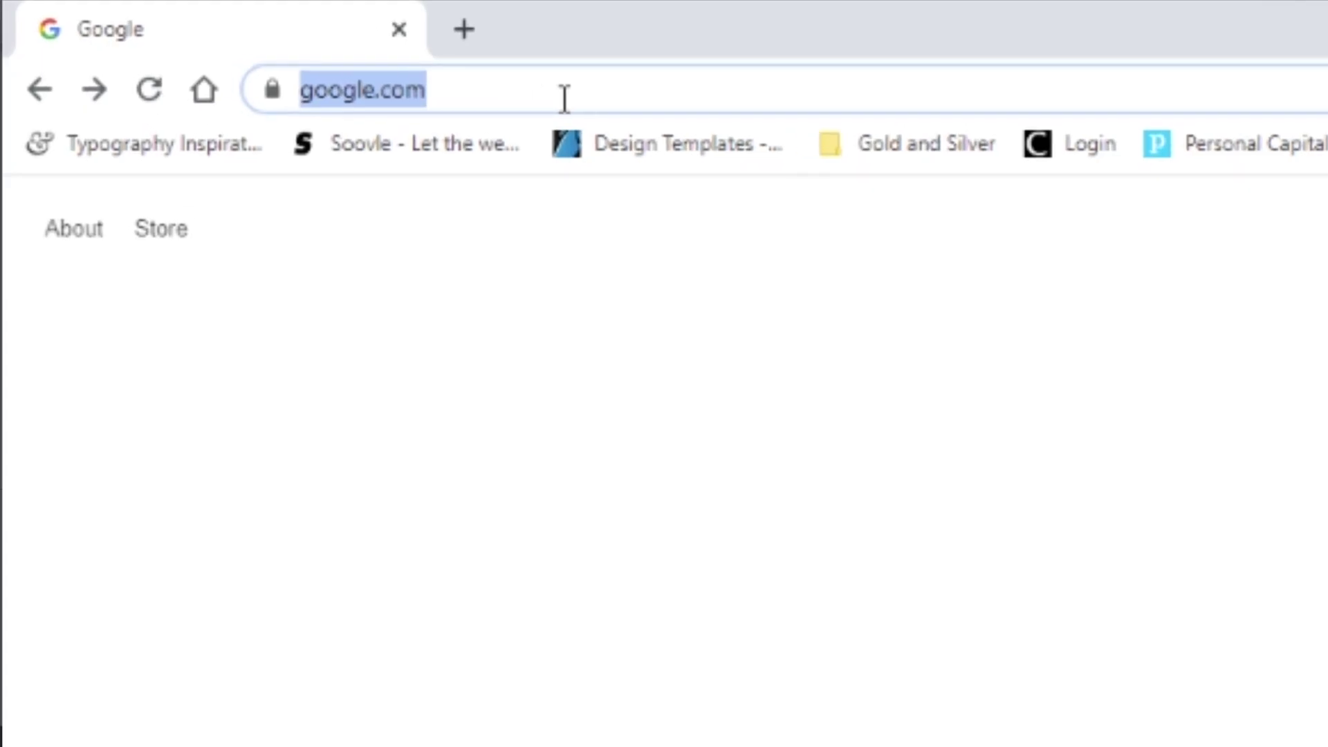
type("madina script font free")
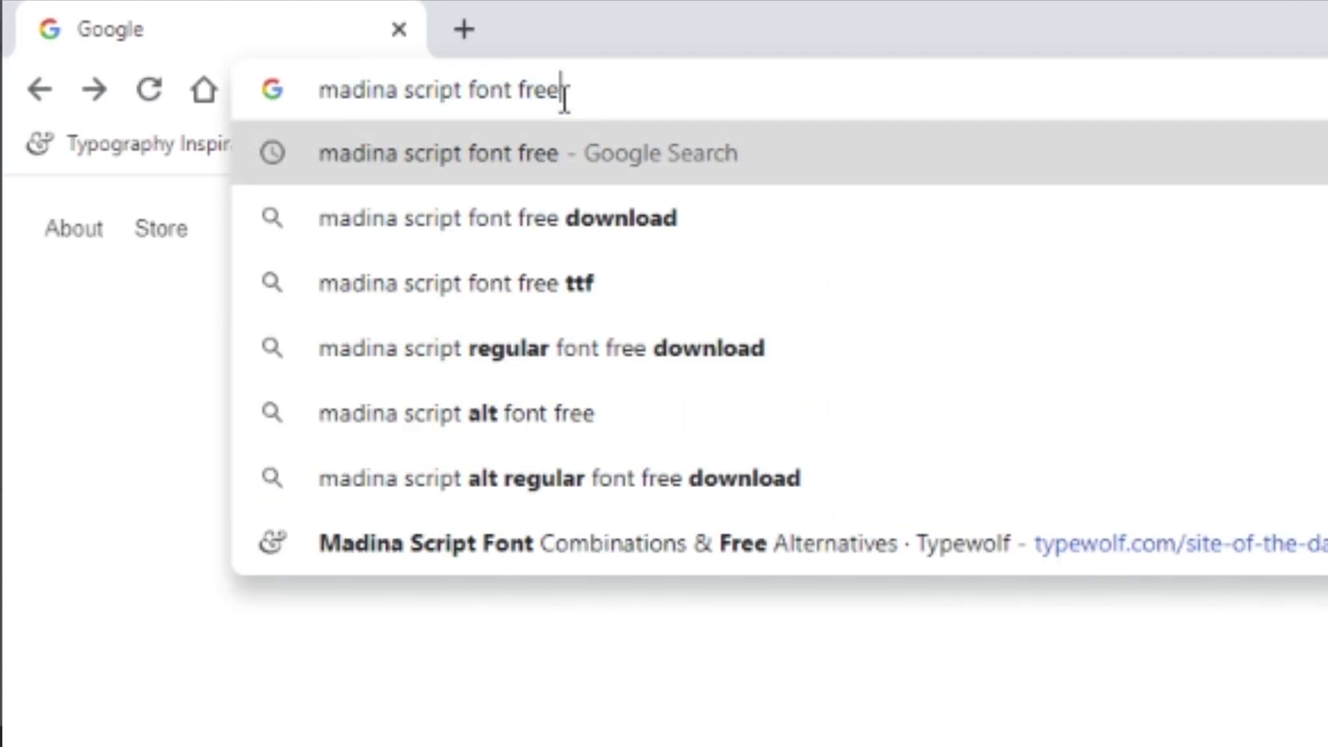
key("Return")
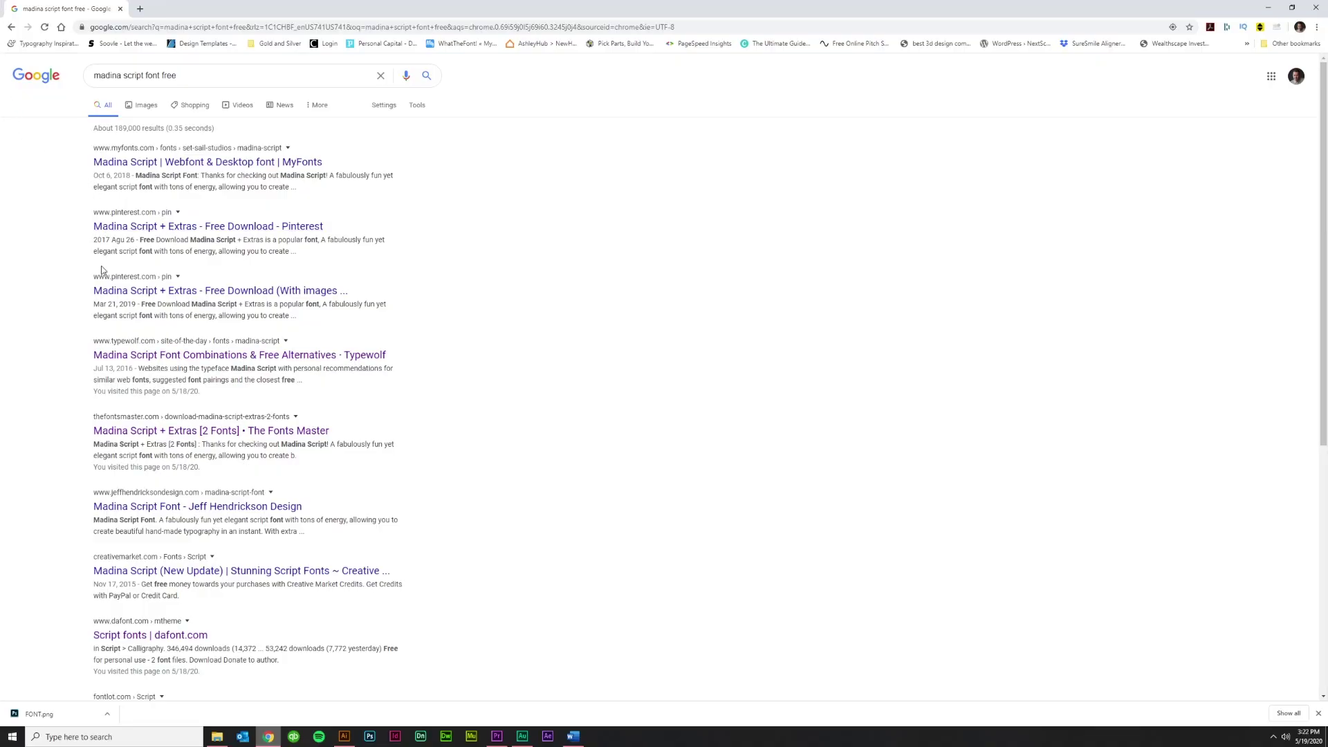
scroll(103, 271, "down", 4)
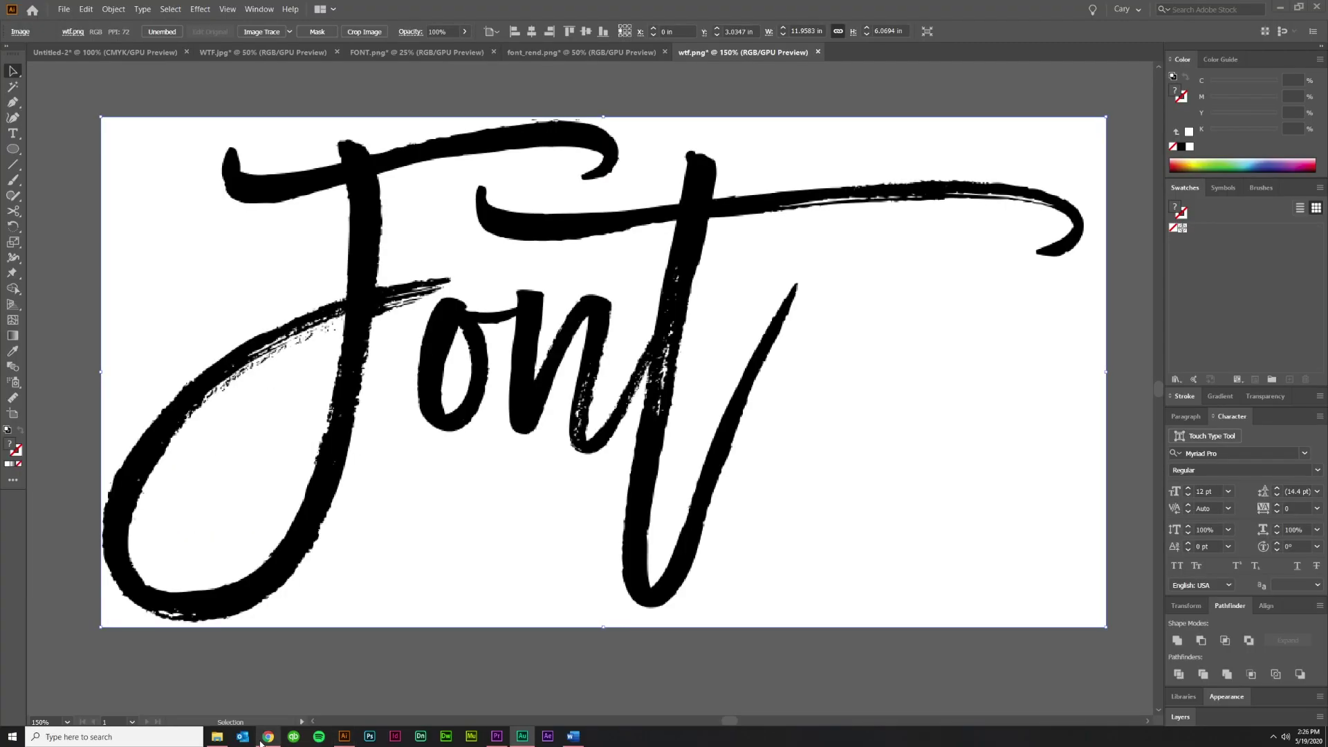
left_click(268, 737)
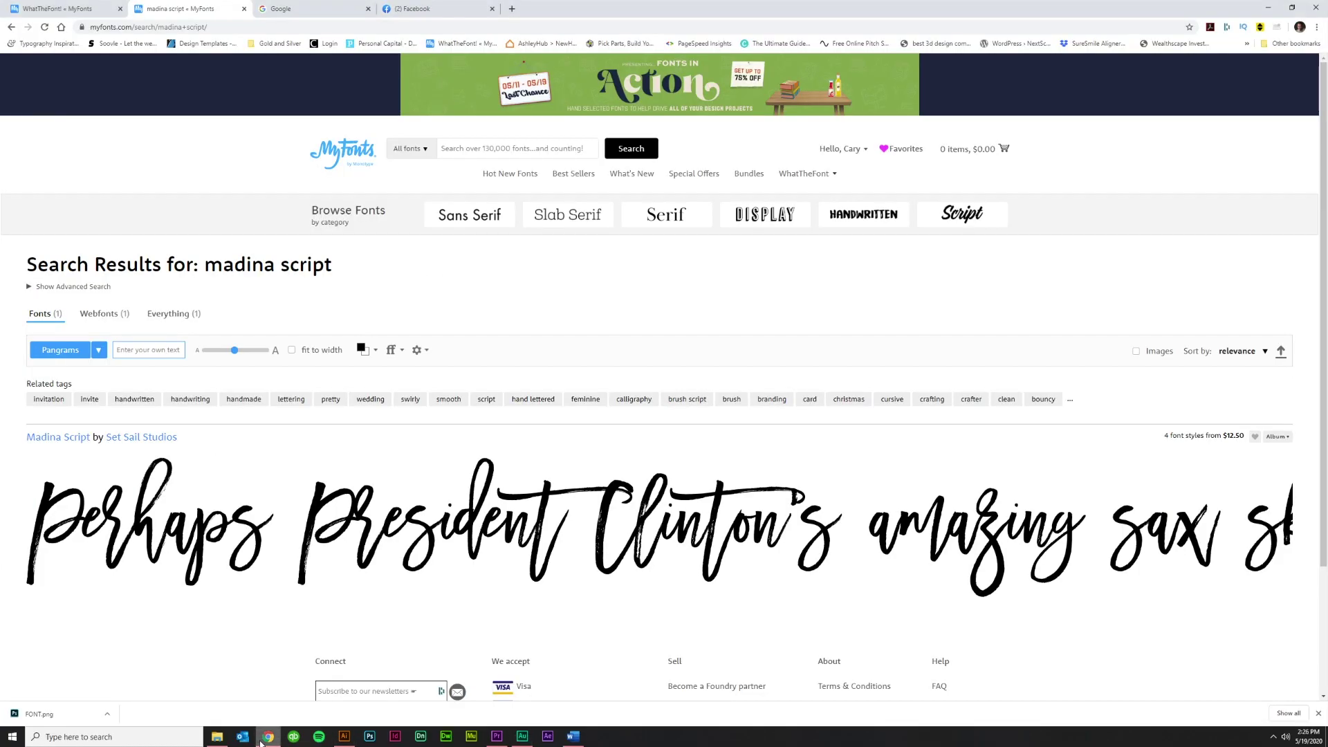
Step: Compare with the Illustrator artwork, then preview 'Font' in Madina Script fitted to the page width
left_click(345, 736)
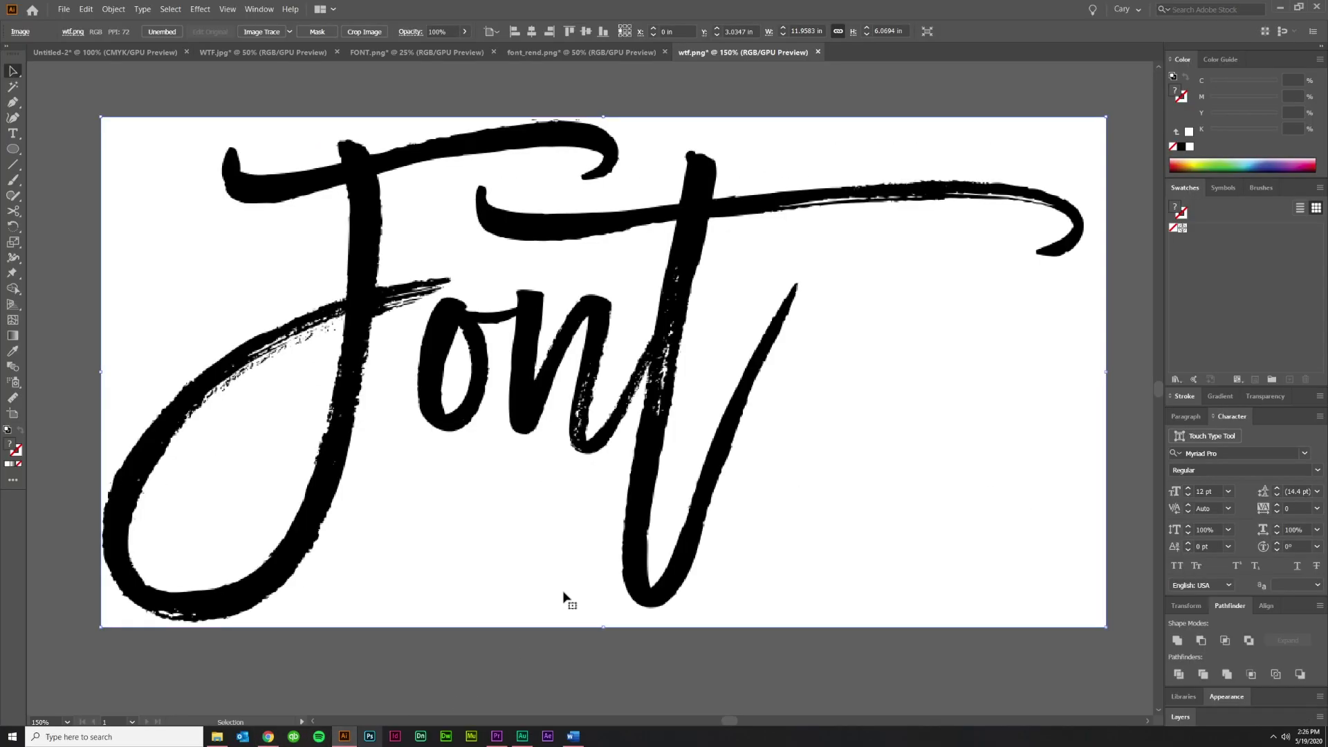
left_click(267, 736)
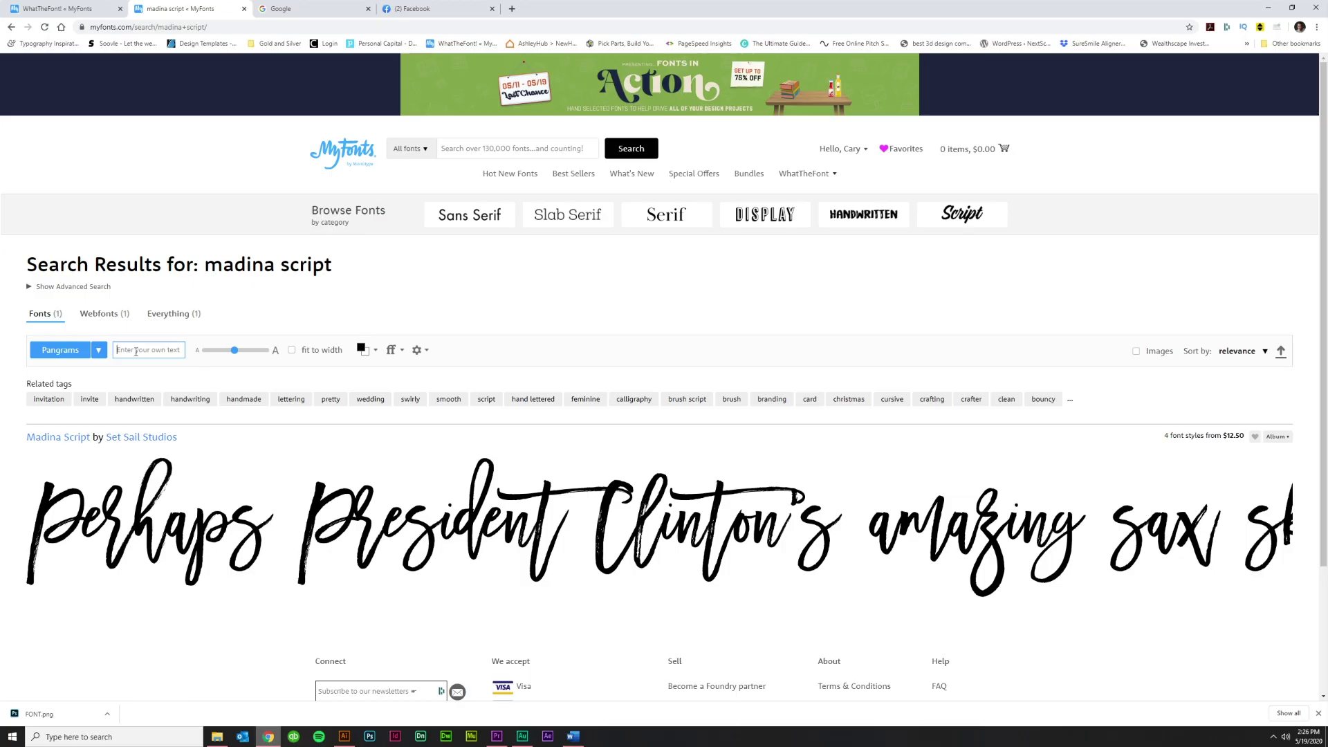
type("Font")
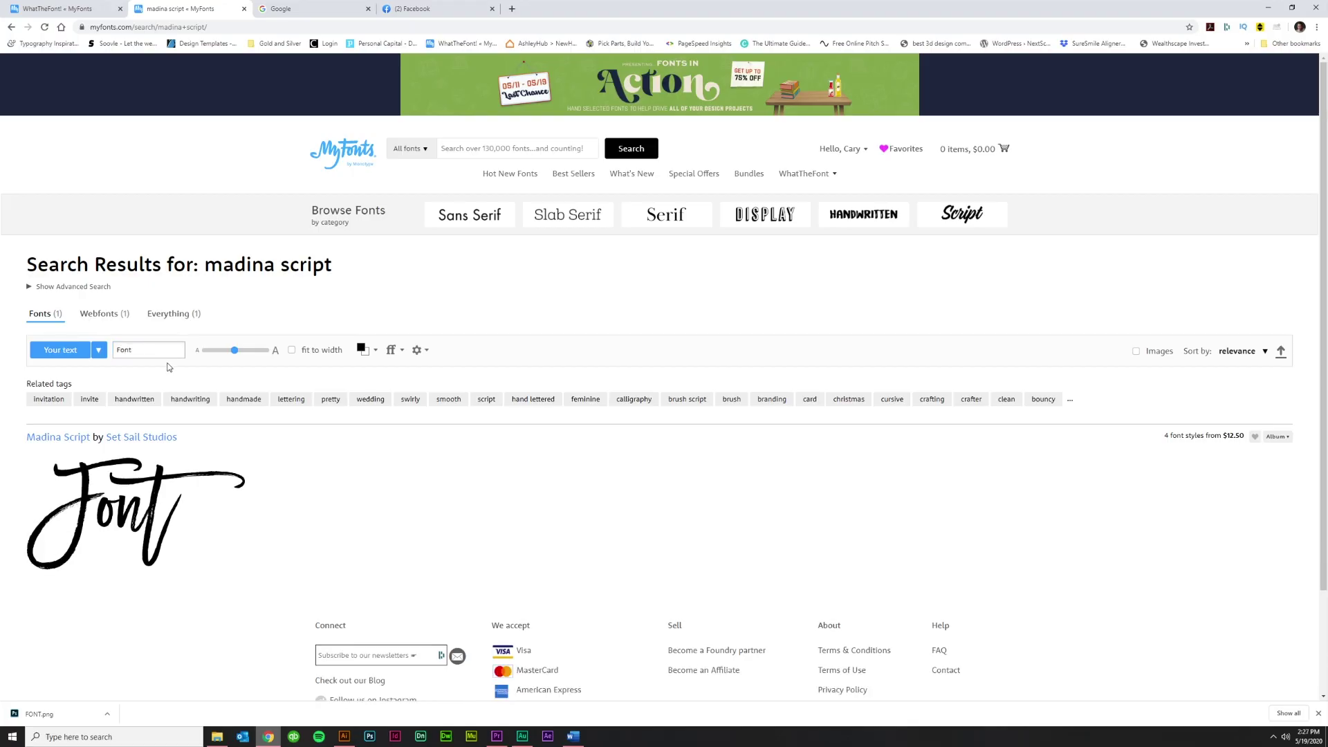
left_click(292, 350)
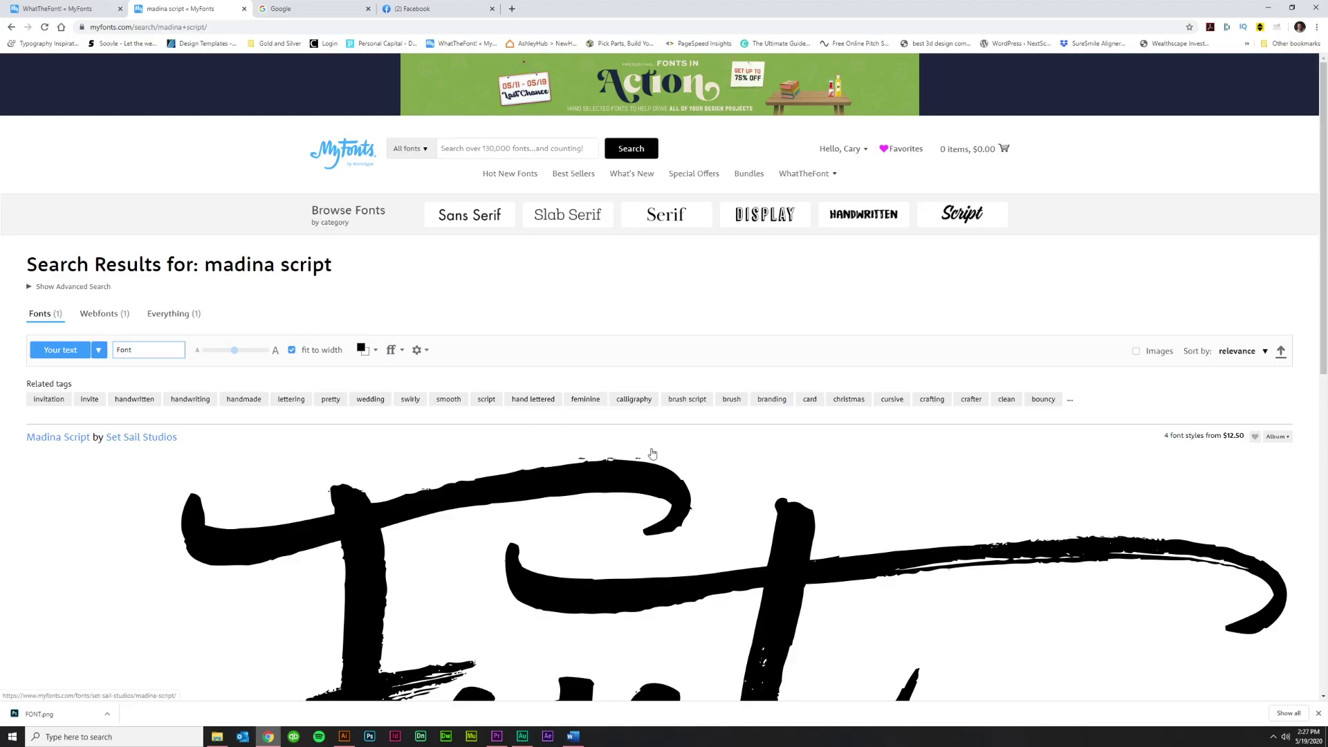
scroll(656, 505, "down", 4)
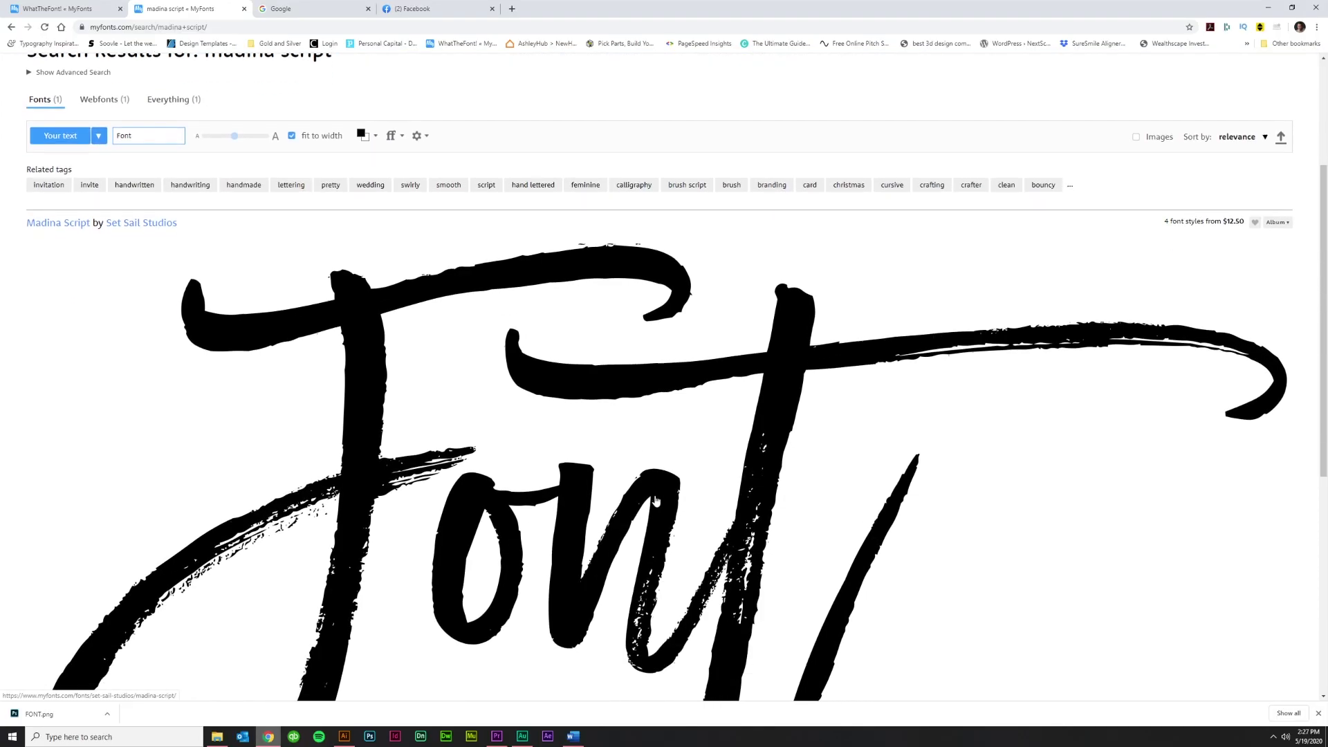
scroll(435, 271, "up", 1)
scroll(453, 346, "down", 3)
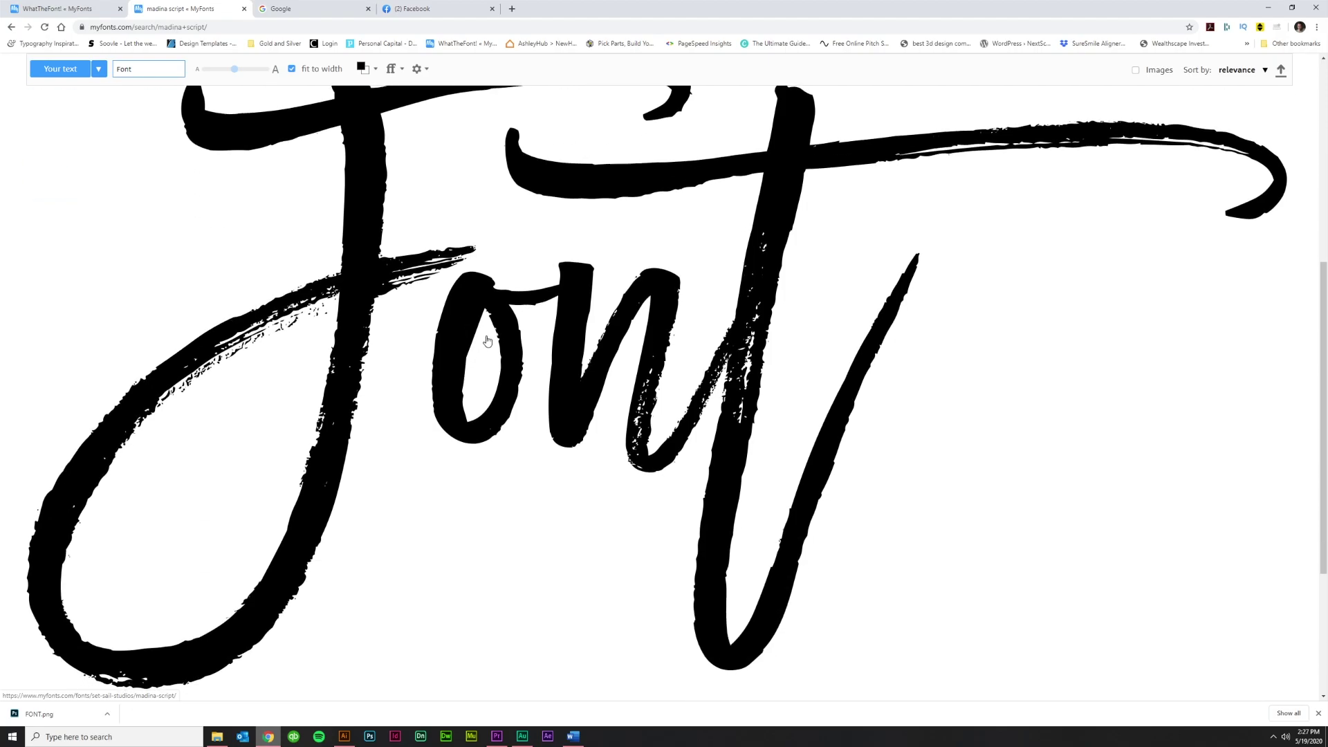
scroll(463, 337, "up", 3)
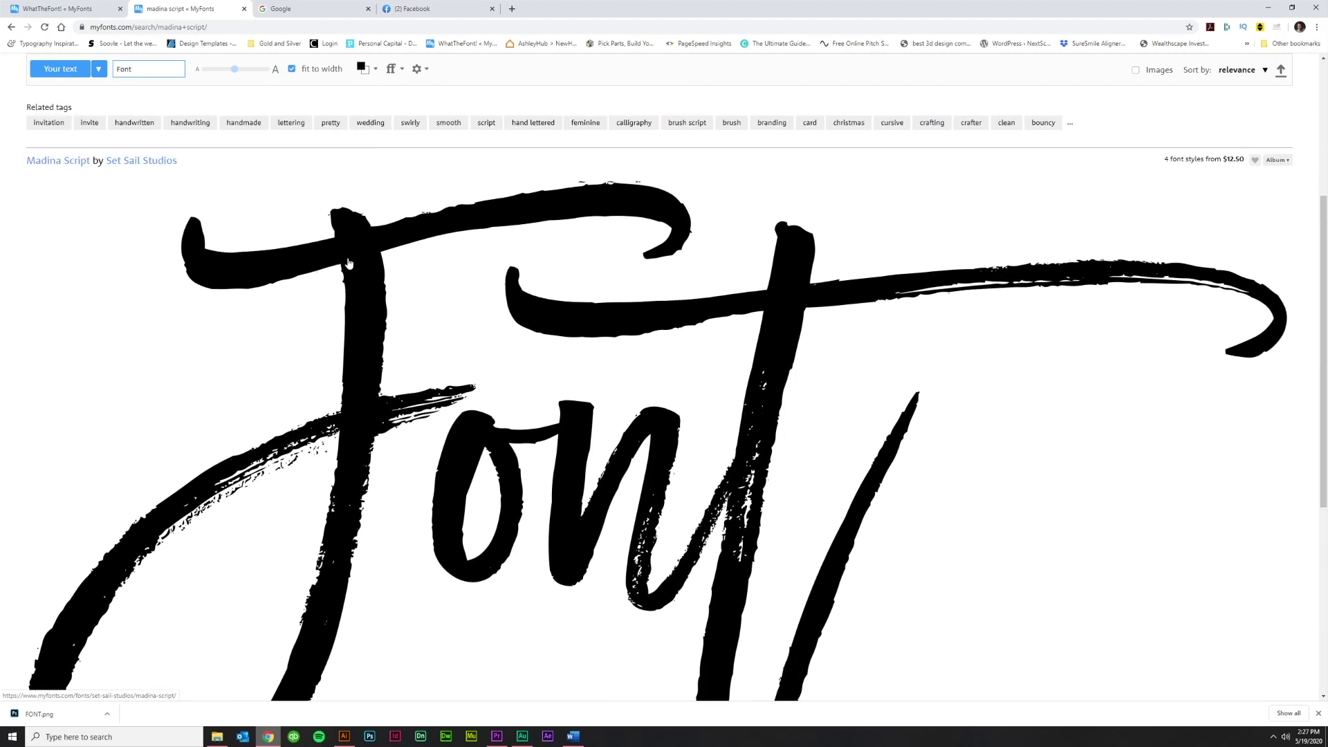
scroll(442, 346, "down", 3)
scroll(500, 380, "down", 1)
scroll(501, 380, "up", 1)
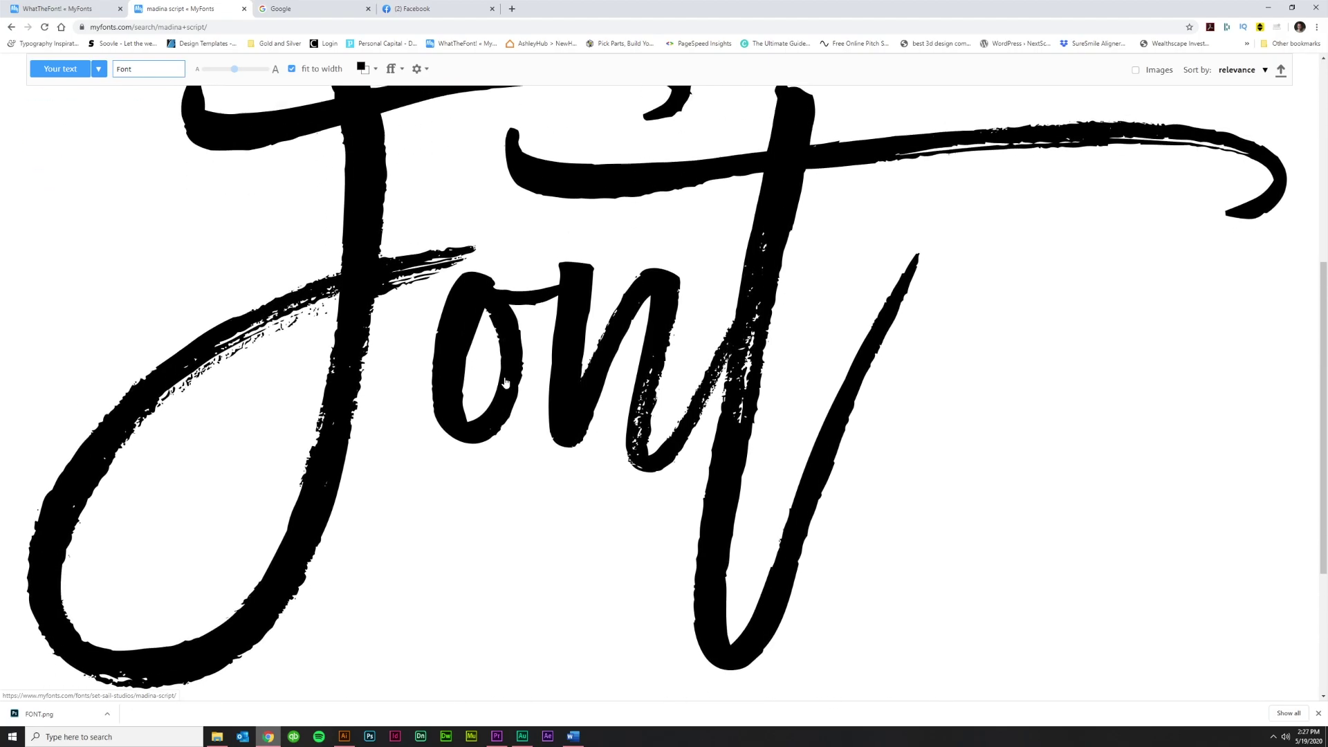
scroll(484, 380, "up", 1)
Step: Inspect the Font sample image and open its source image in a new tab
right_click(477, 380)
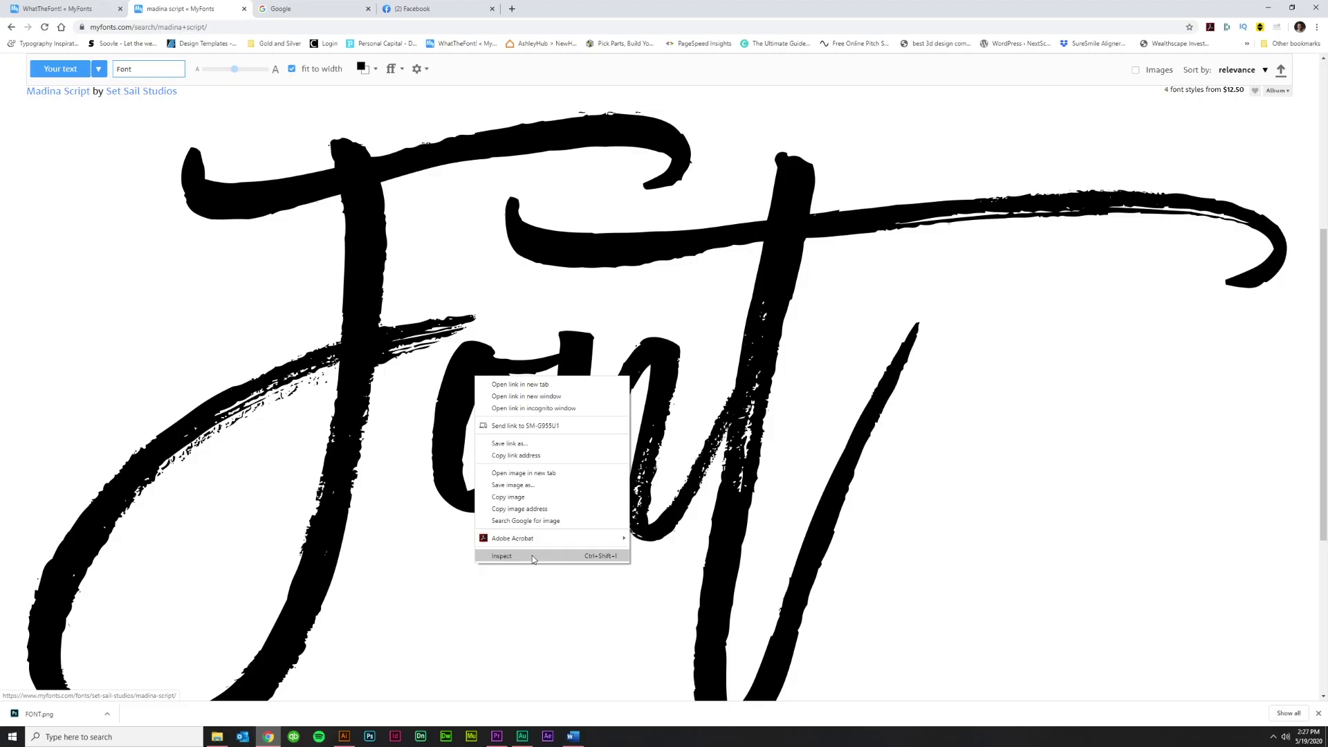
right_click(364, 343)
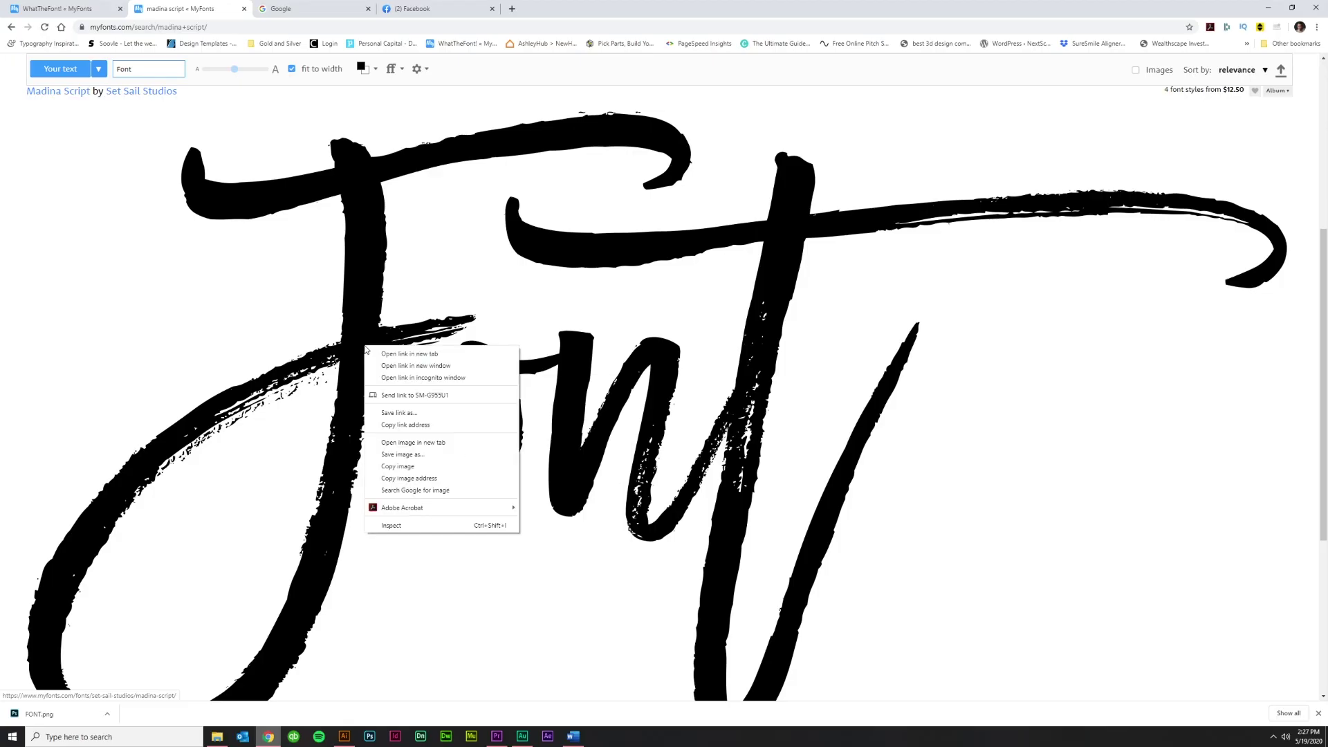
left_click(412, 525)
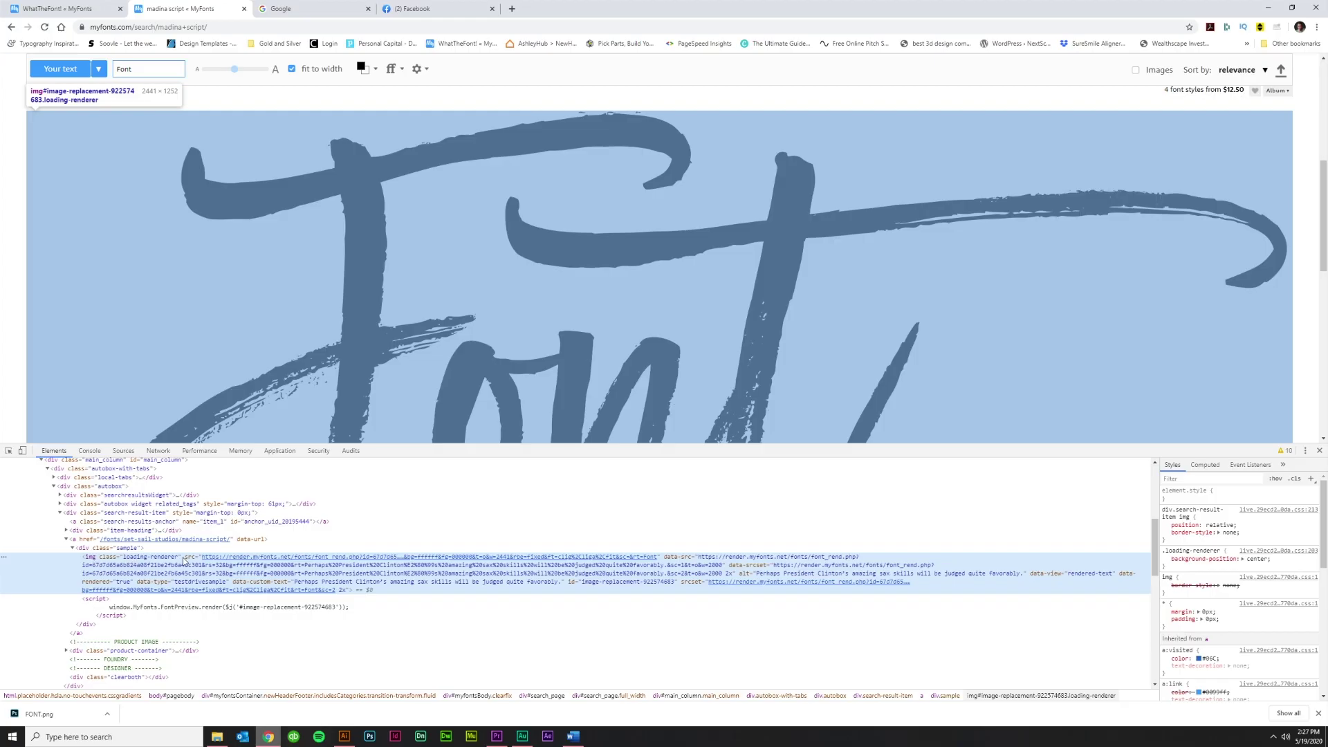
mouse_move(242, 560)
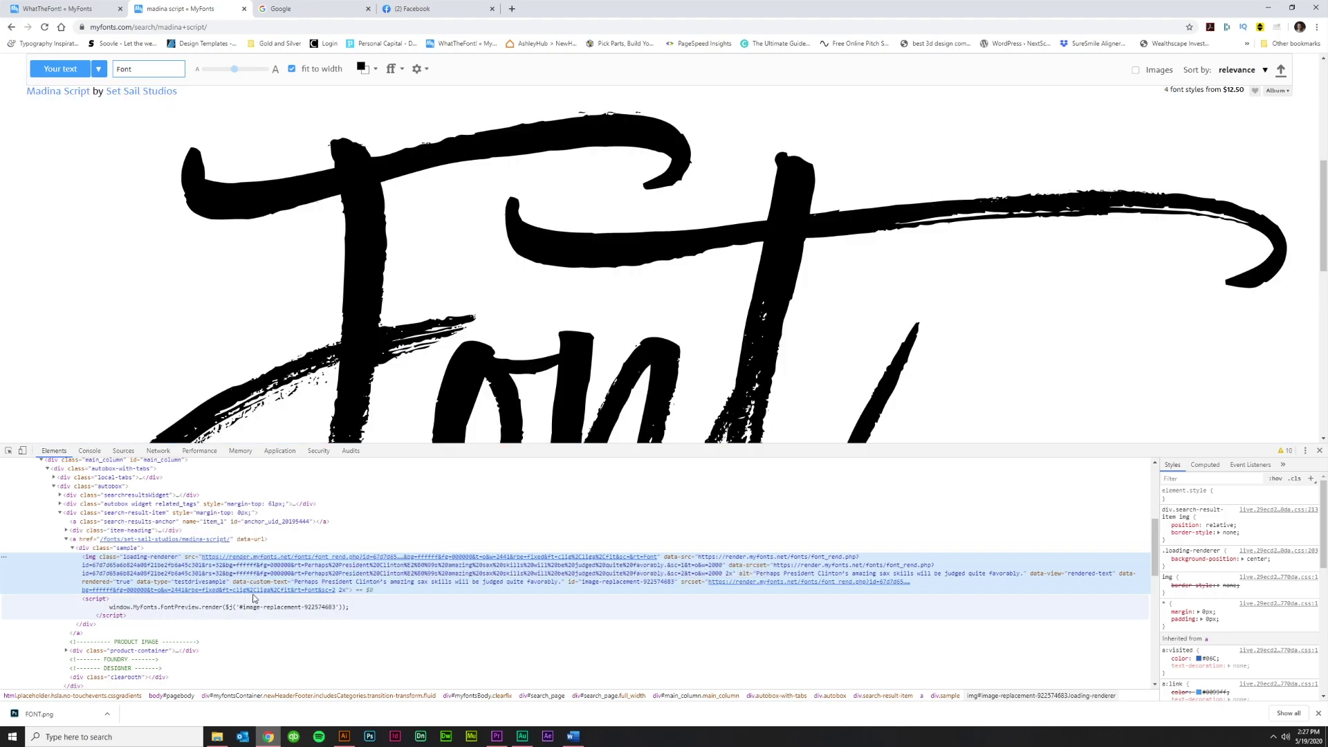
mouse_move(255, 593)
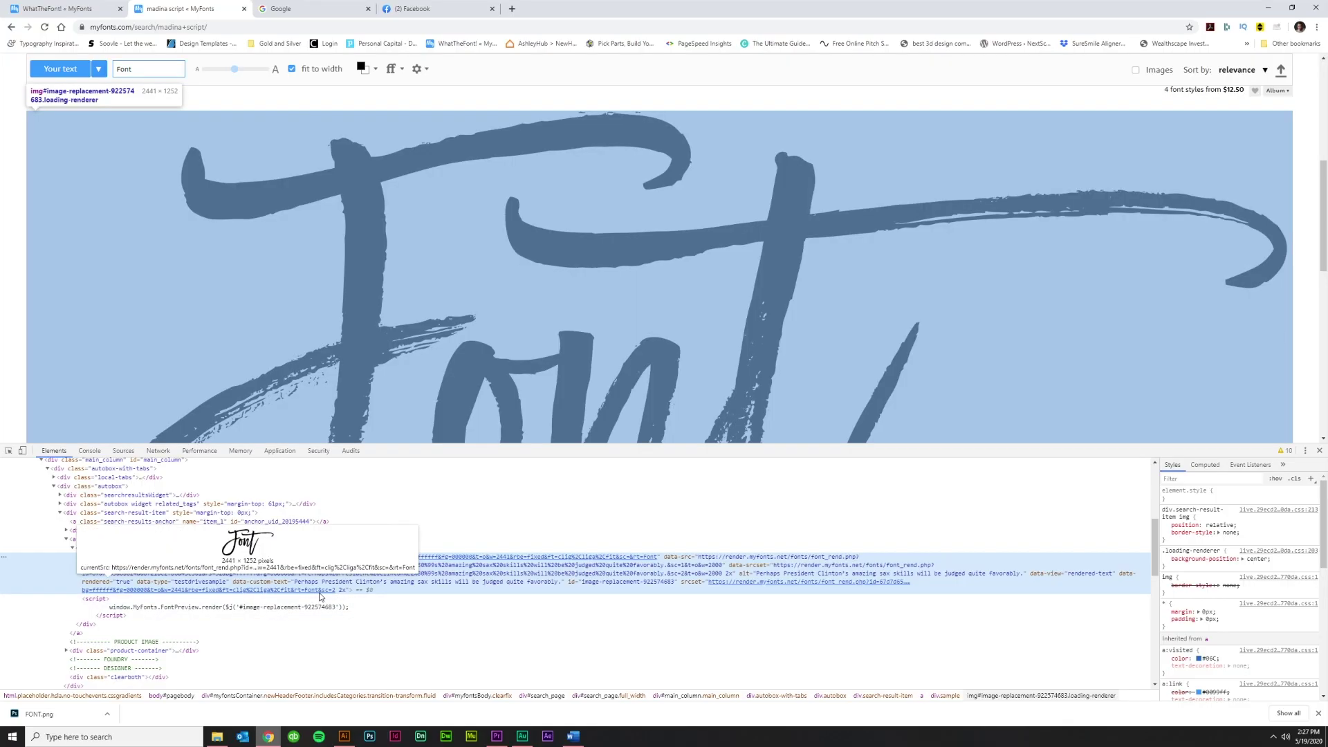
right_click(318, 592)
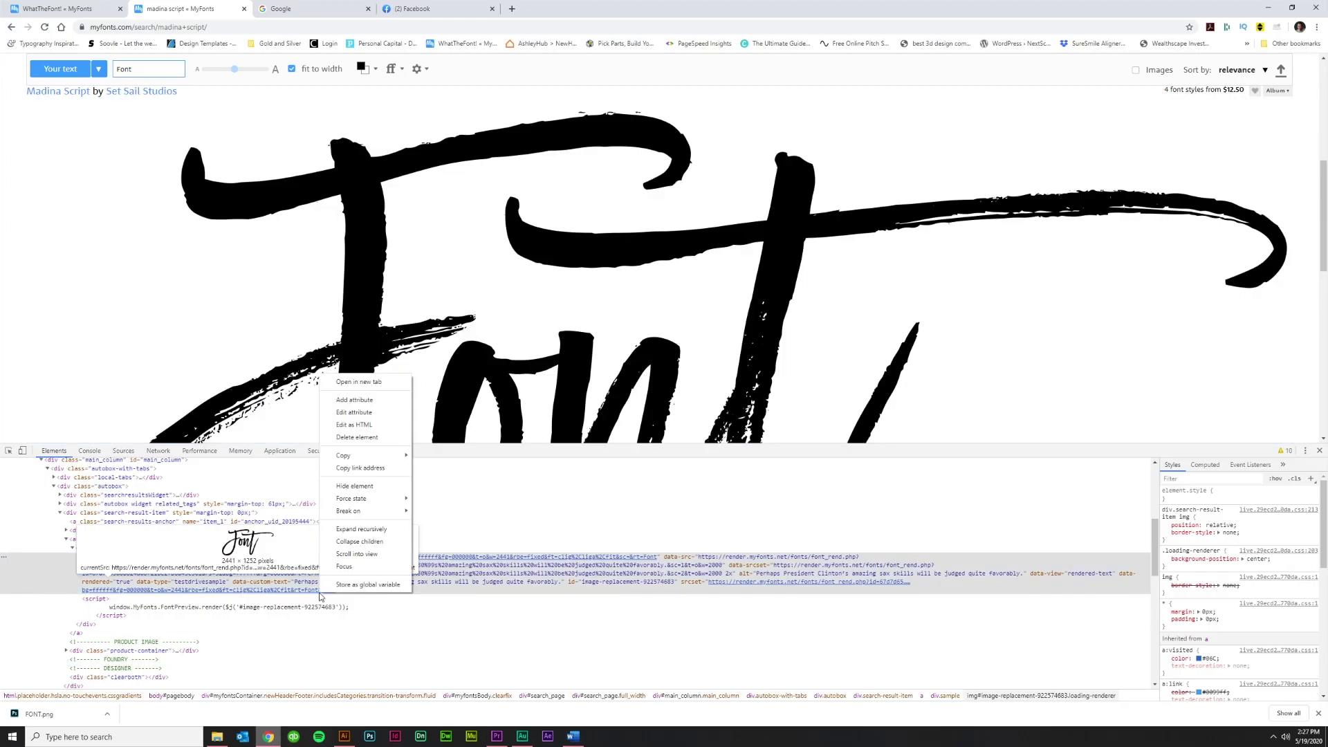
left_click(346, 385)
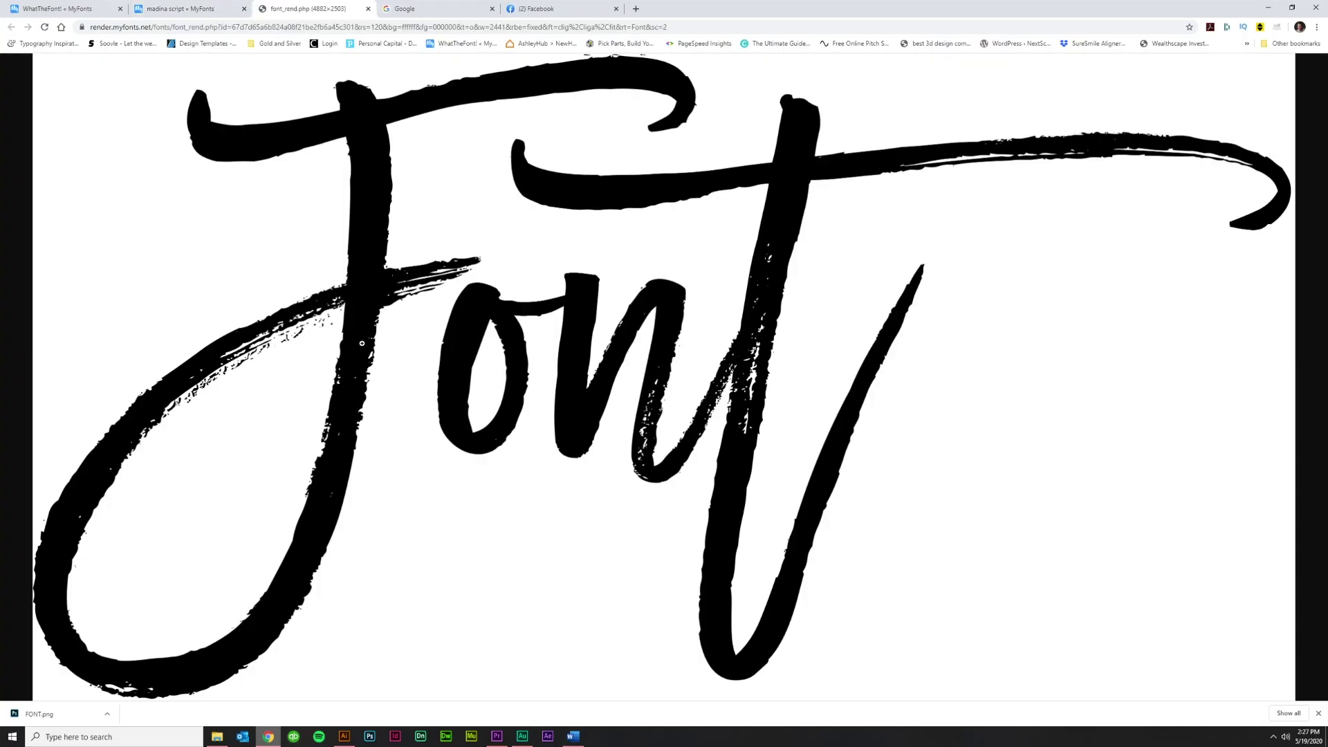
Step: View the 4882×2503 image at actual size and start saving it with Save image as
left_click(513, 391)
scroll(488, 451, "up", 5)
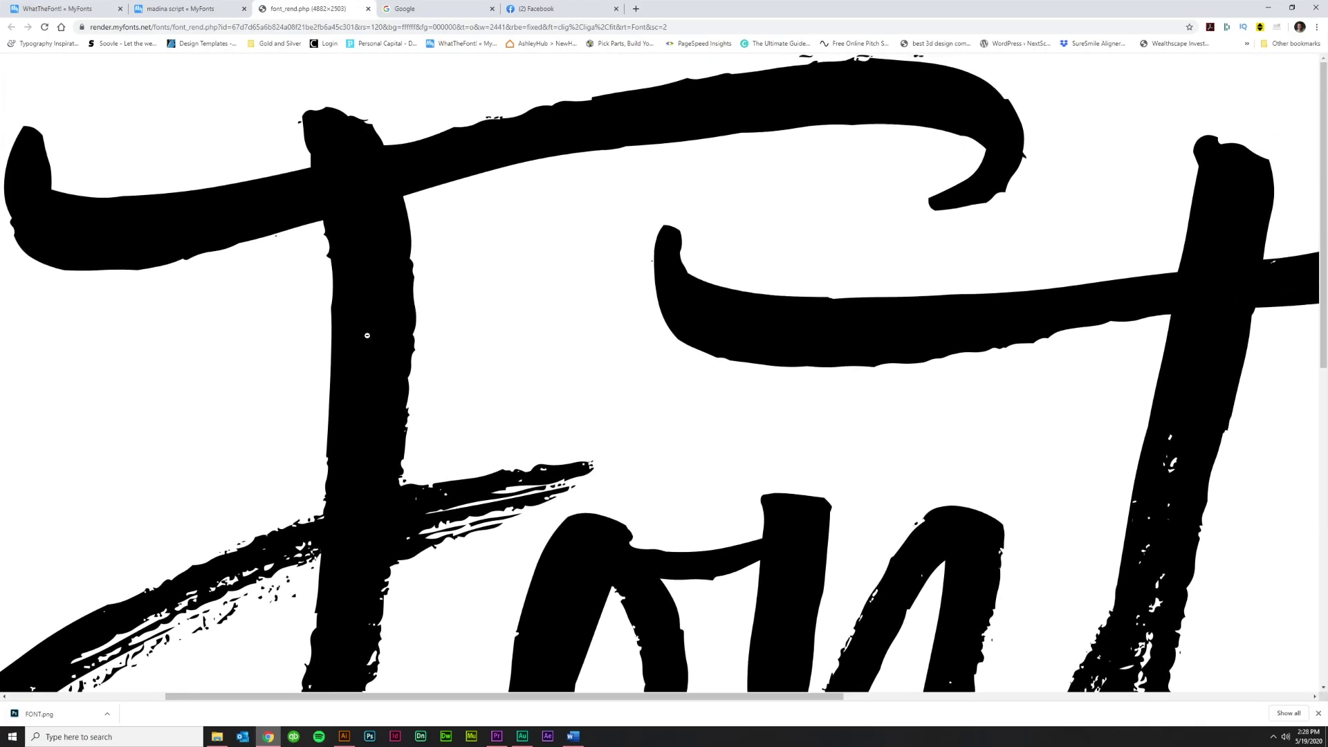
right_click(367, 338)
left_click(391, 358)
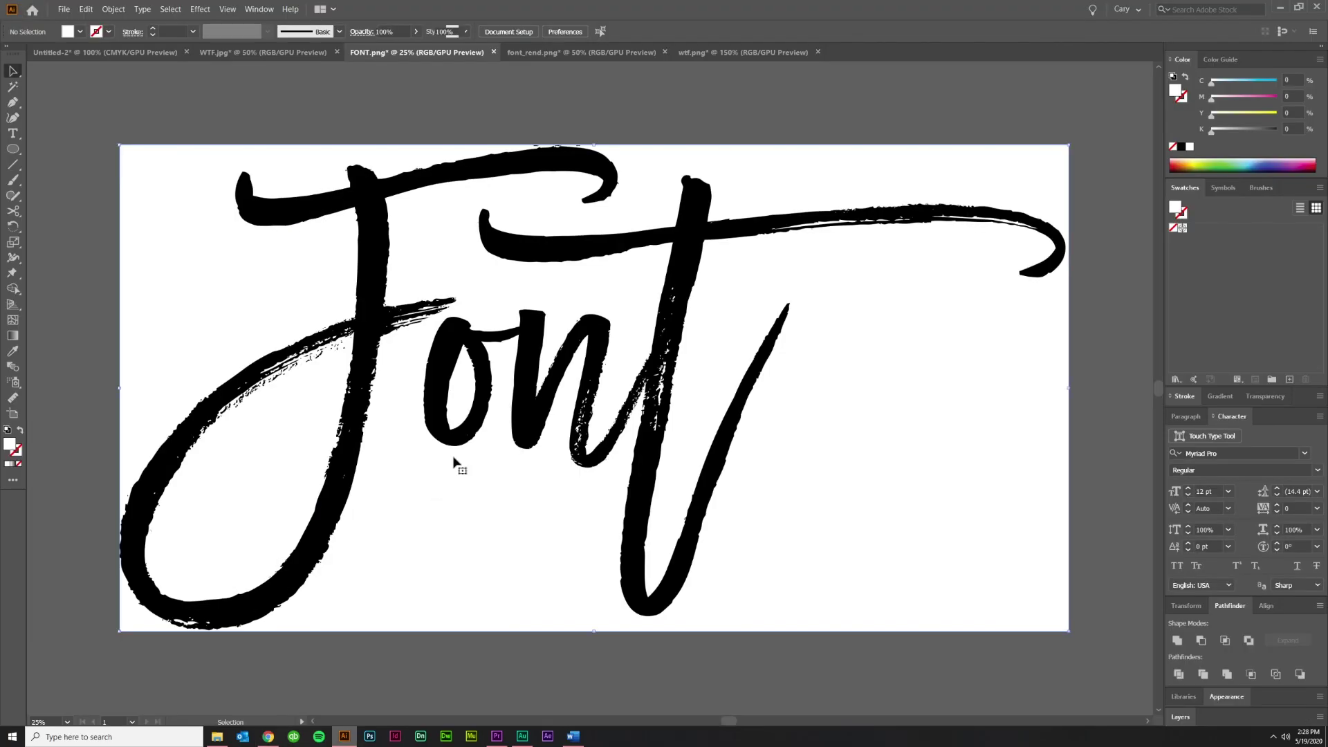
Step: Zoom in to inspect the FONT.png lettering edges, then trace it with the Silhouettes preset
scroll(329, 412, "up", 3)
scroll(329, 412, "up", 2)
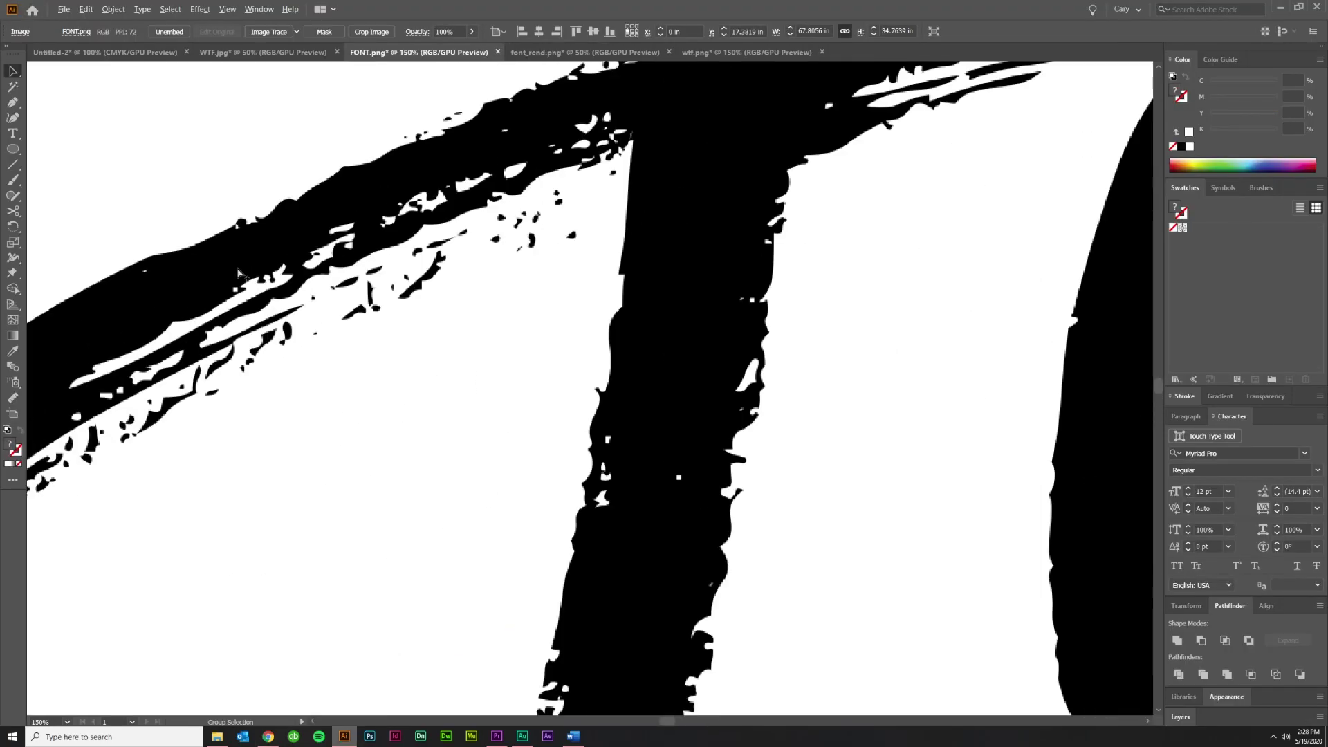
scroll(329, 412, "left", 2)
scroll(561, 510, "down", 5)
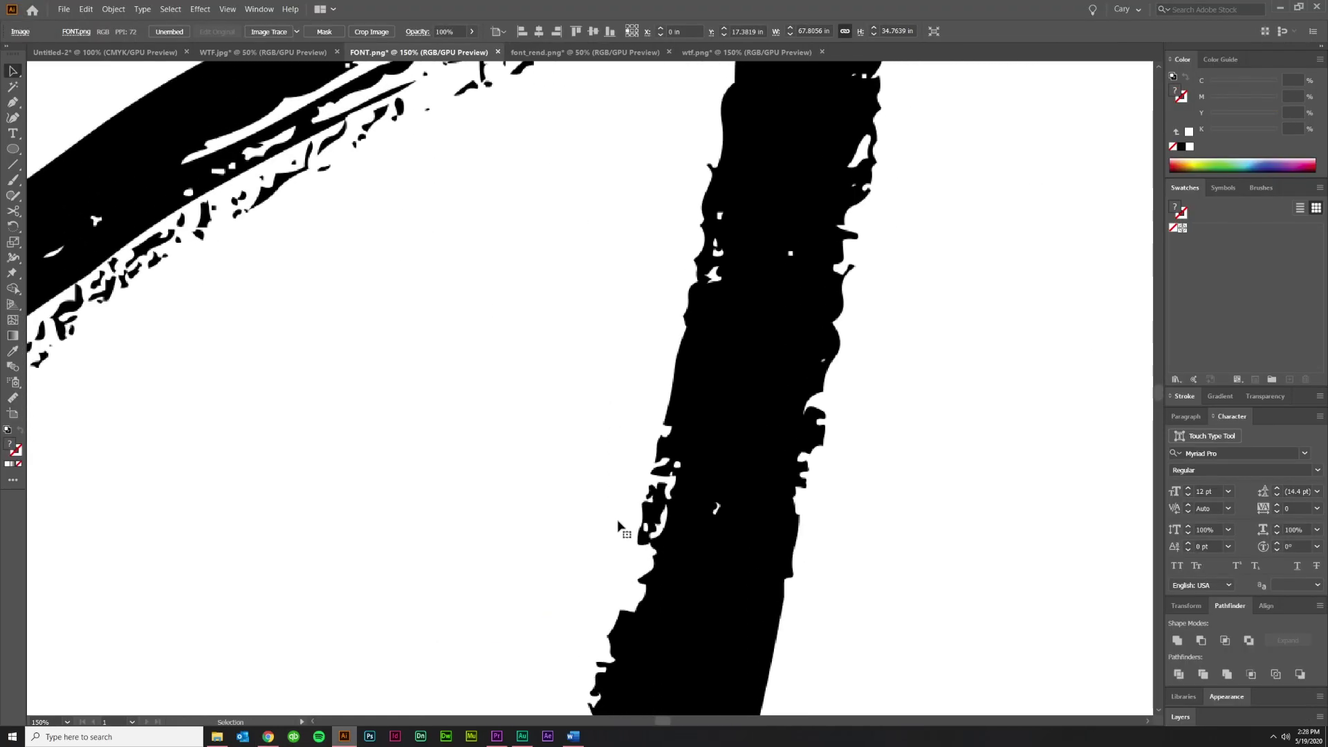
scroll(619, 530, "right", 2)
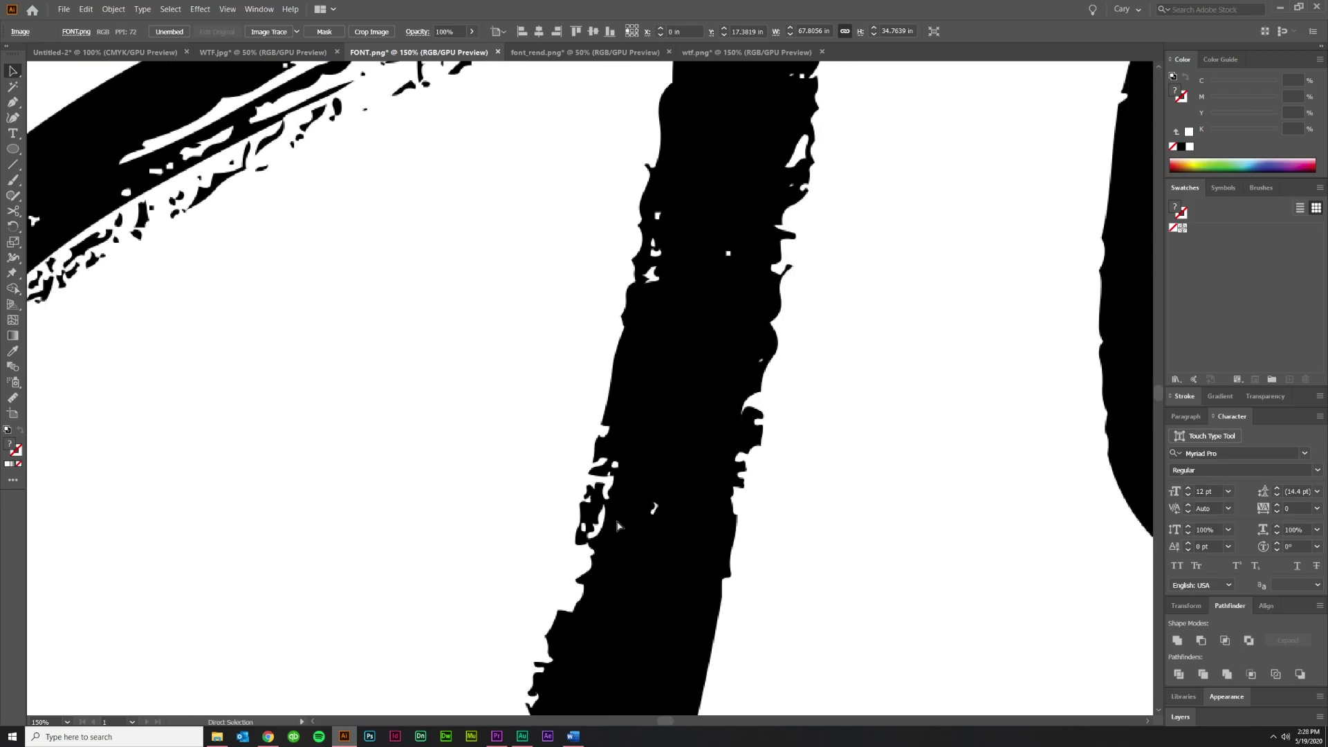
scroll(616, 519, "up", 8)
scroll(603, 437, "down", 10)
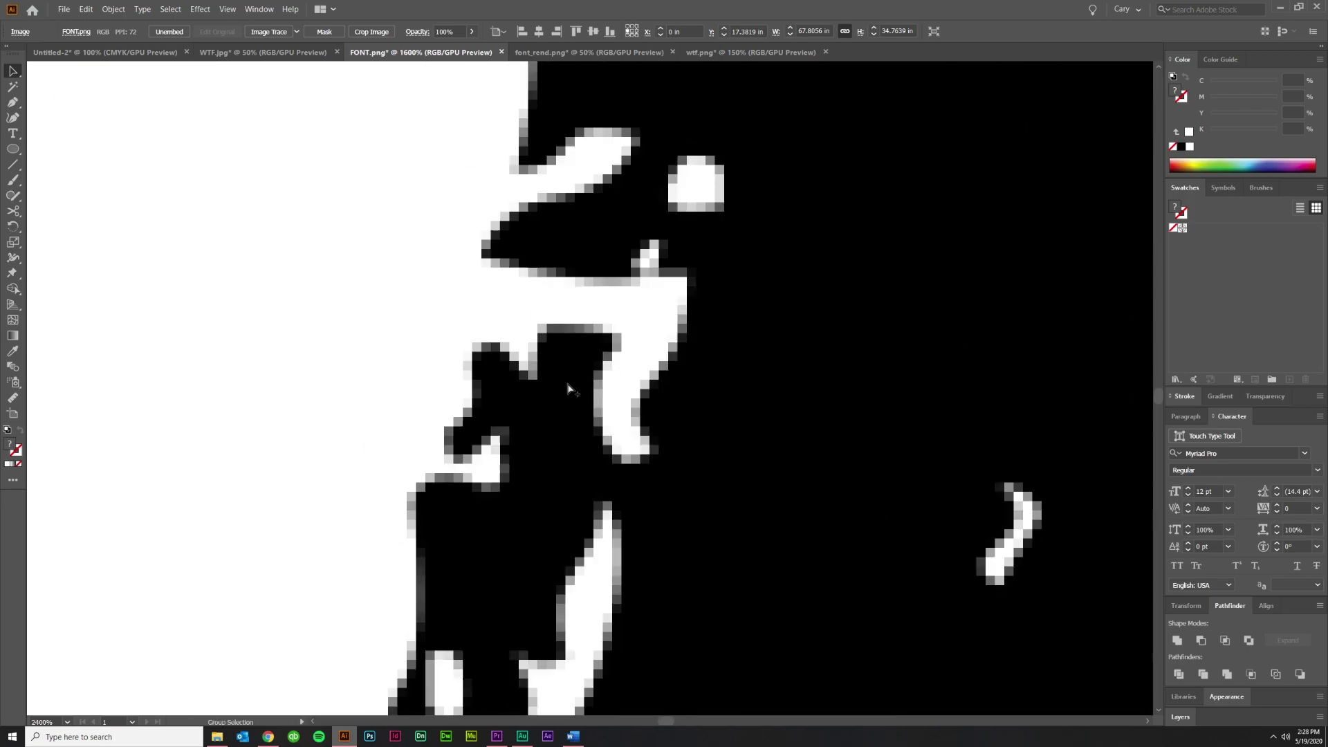
scroll(590, 442, "up", 2)
scroll(546, 426, "down", 1)
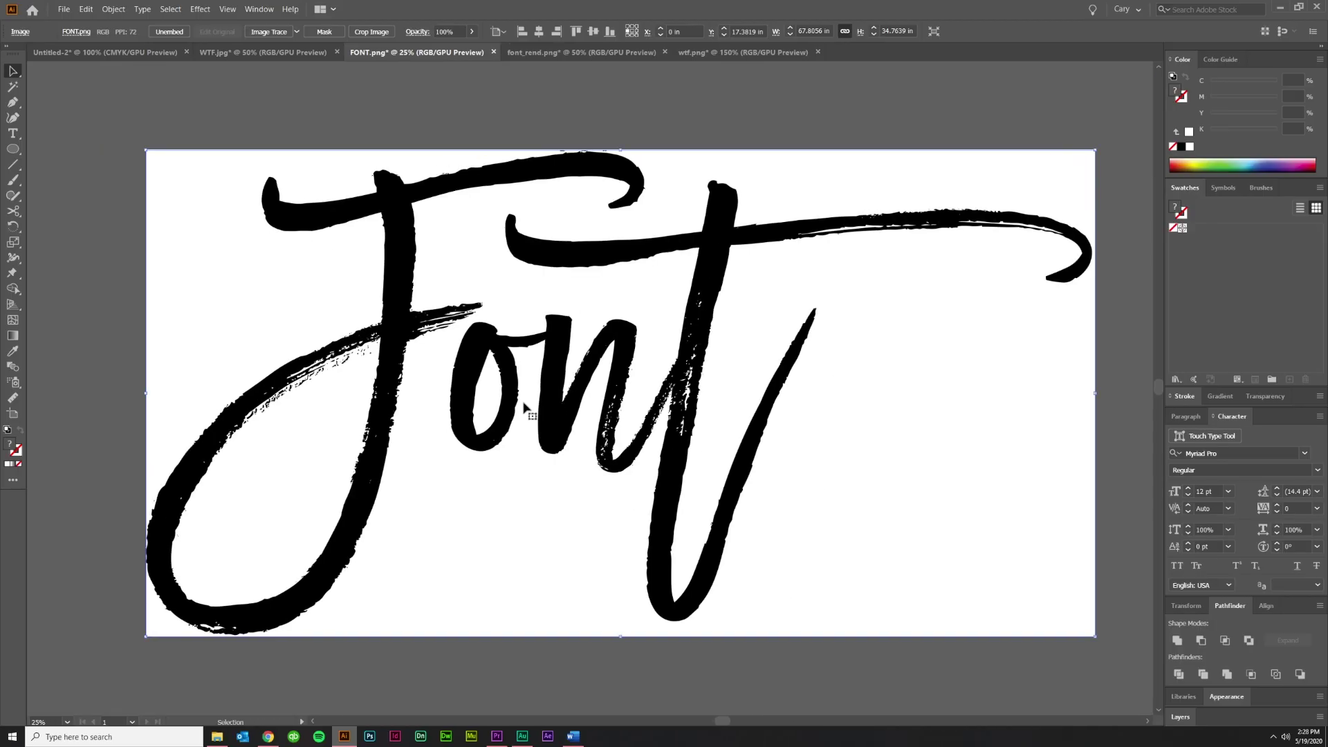
left_click(296, 33)
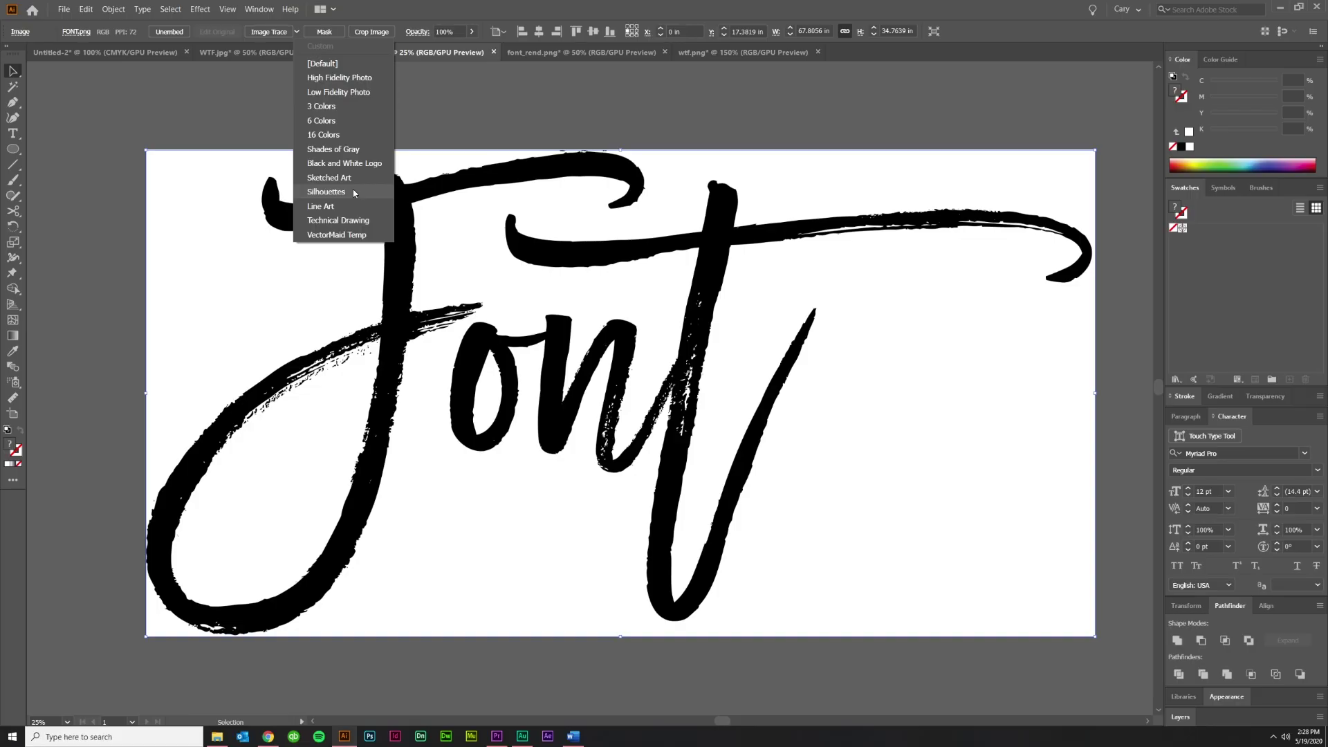
left_click(353, 192)
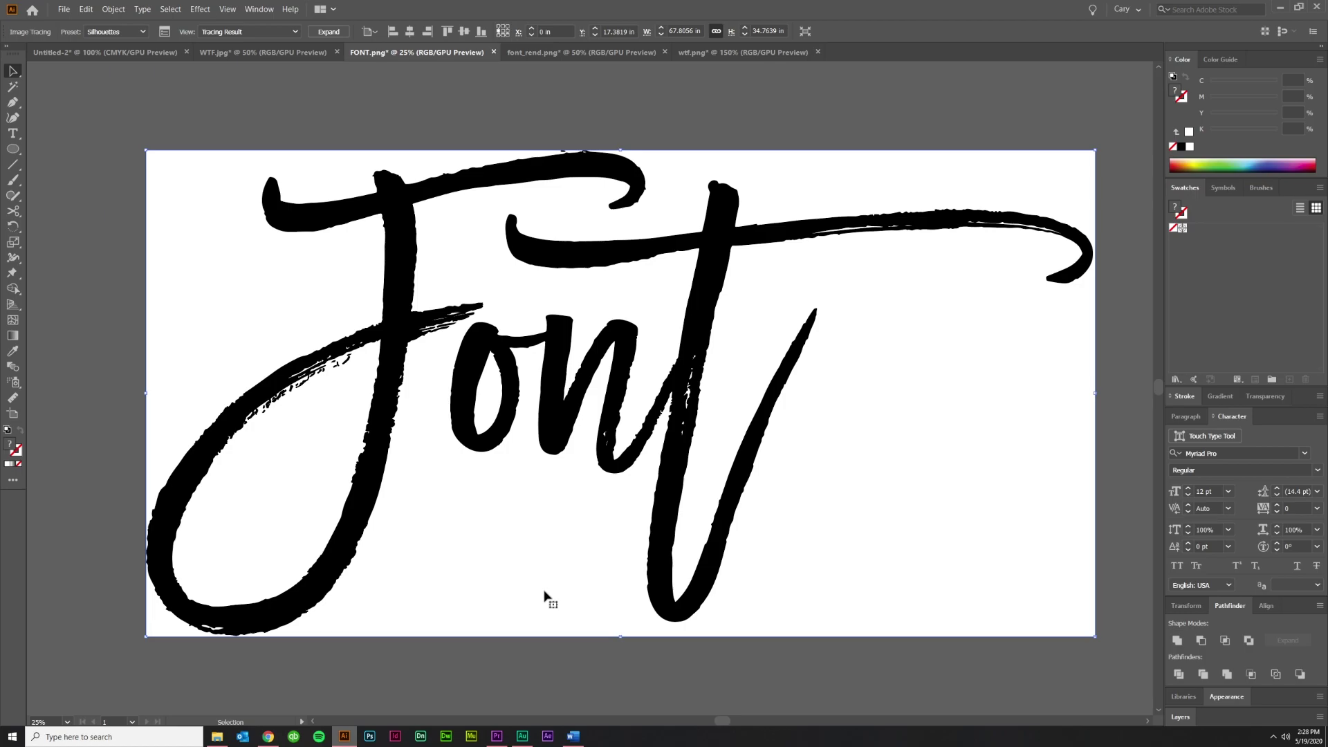
Step: Retrace the lettering with threshold 200, paths 90% and noise 1 px, then expand it
left_click(165, 32)
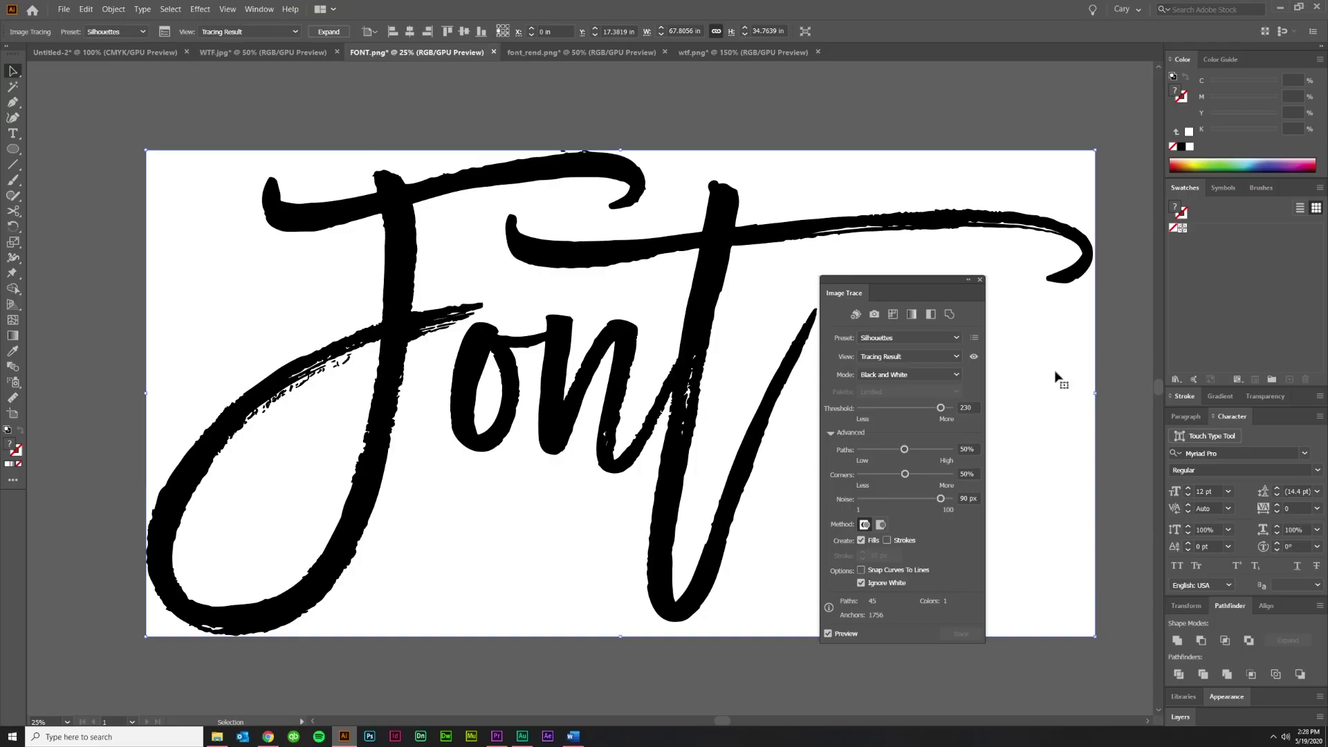
left_click(836, 437)
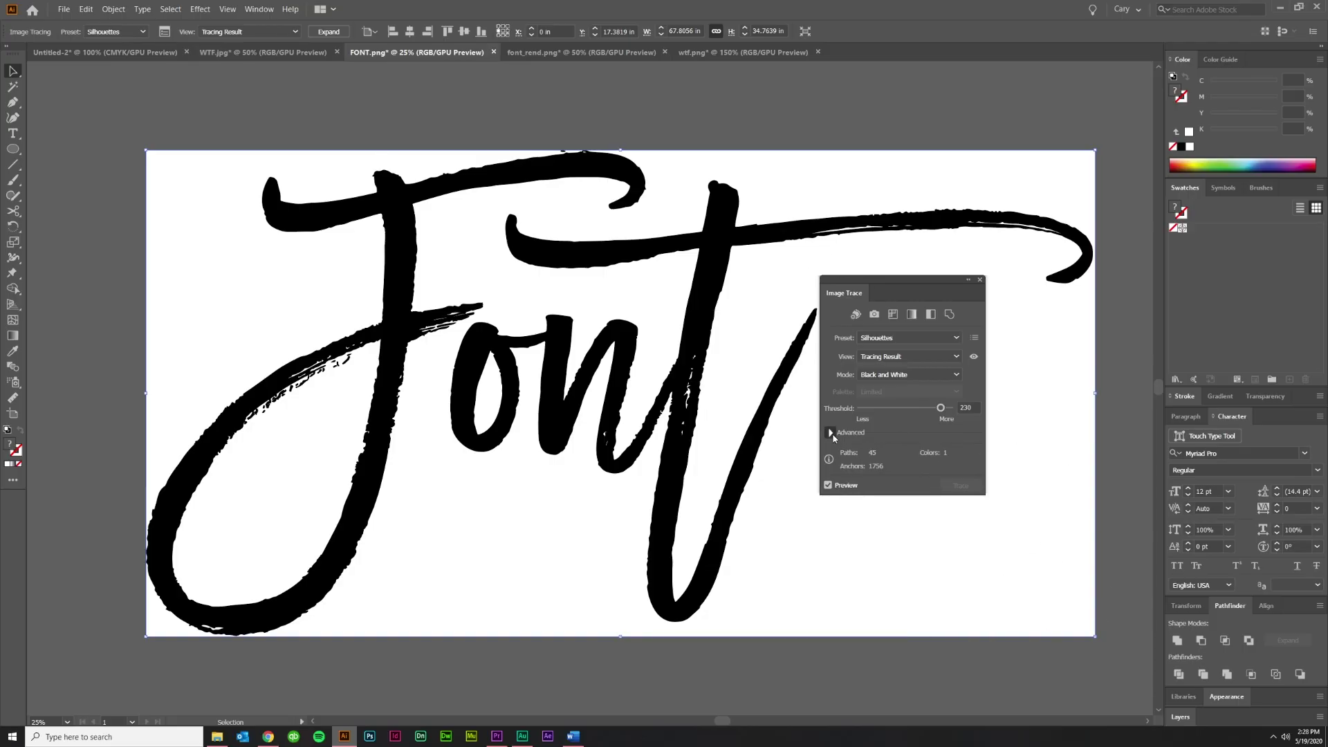
left_click(833, 435)
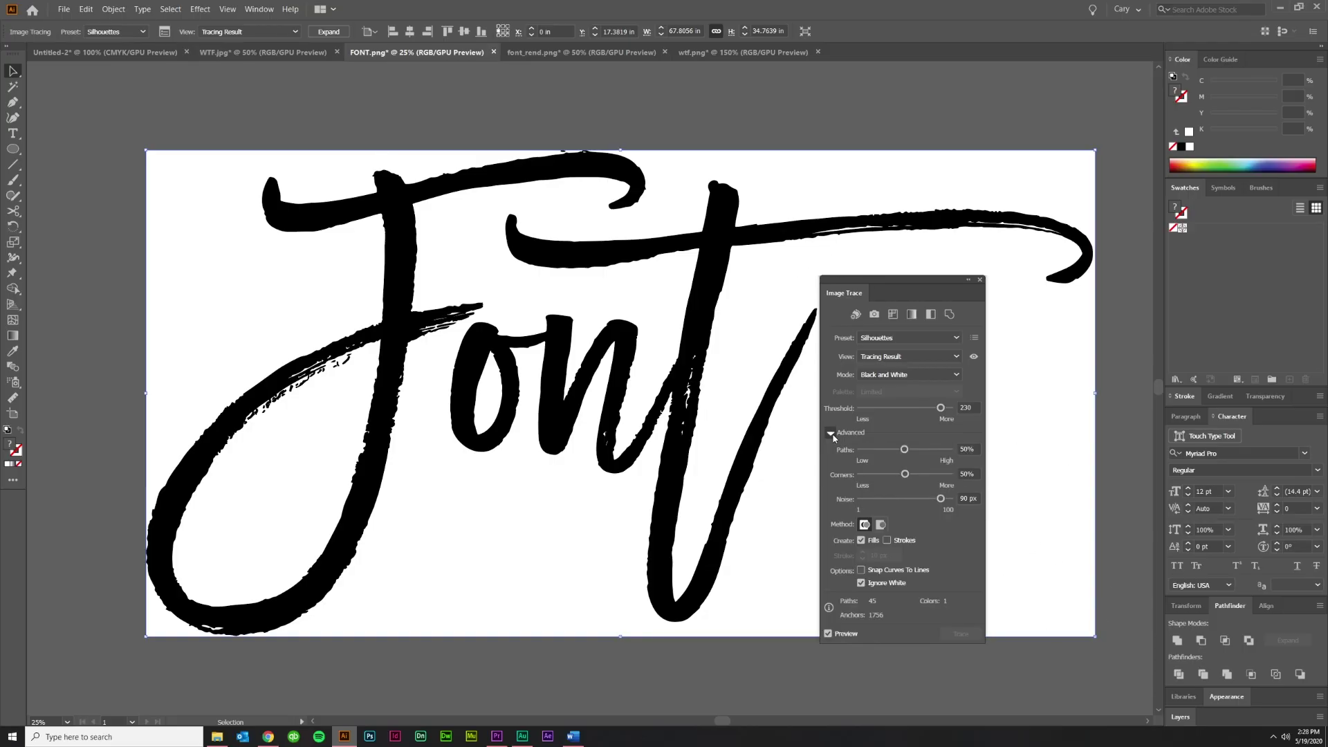
left_click(969, 407)
type("200")
key("Tab")
type("90")
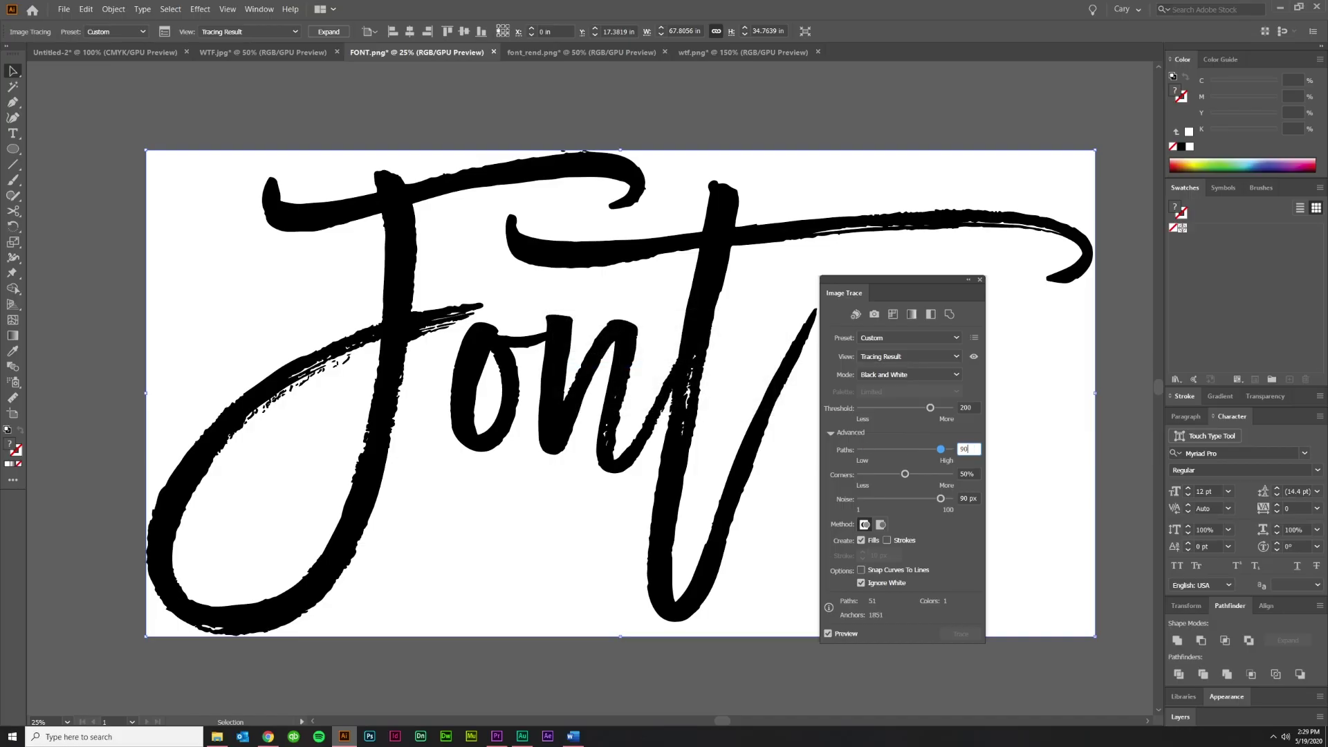
key("Tab")
key("Tab")
type("1")
key("Tab")
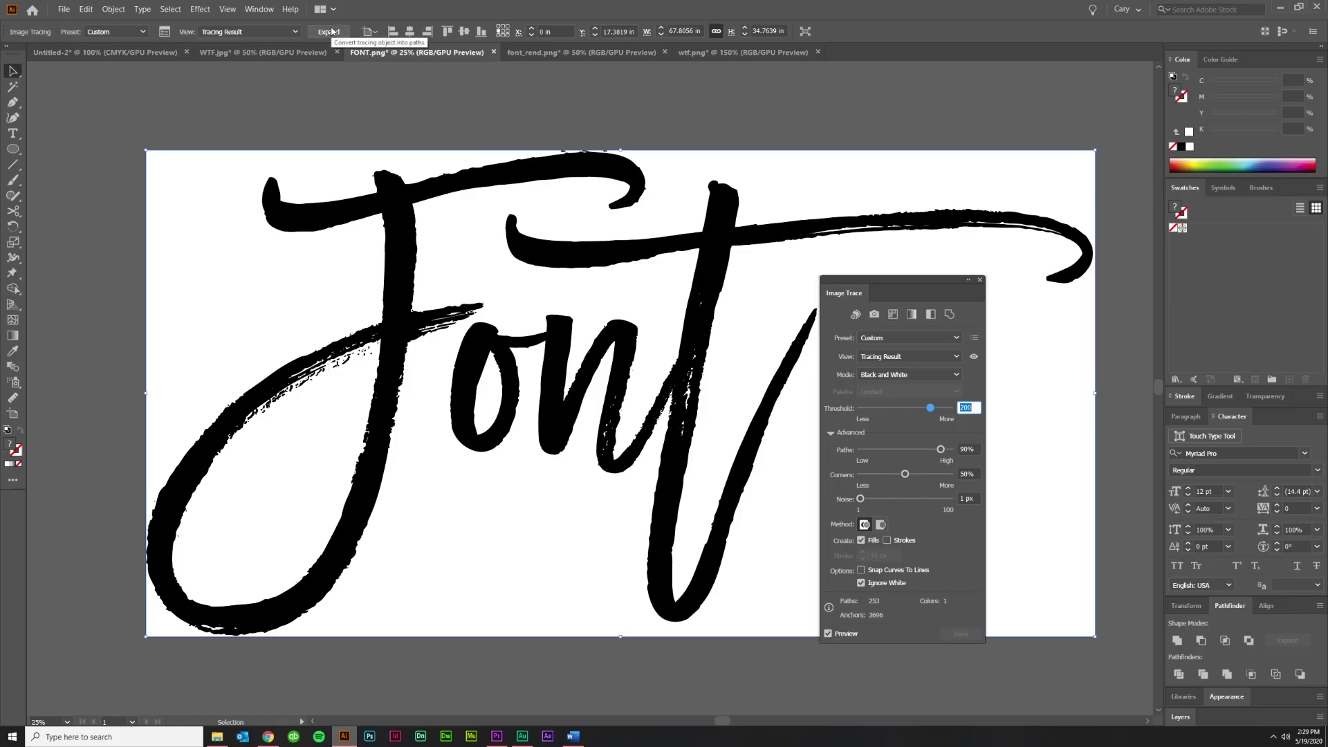
left_click(331, 31)
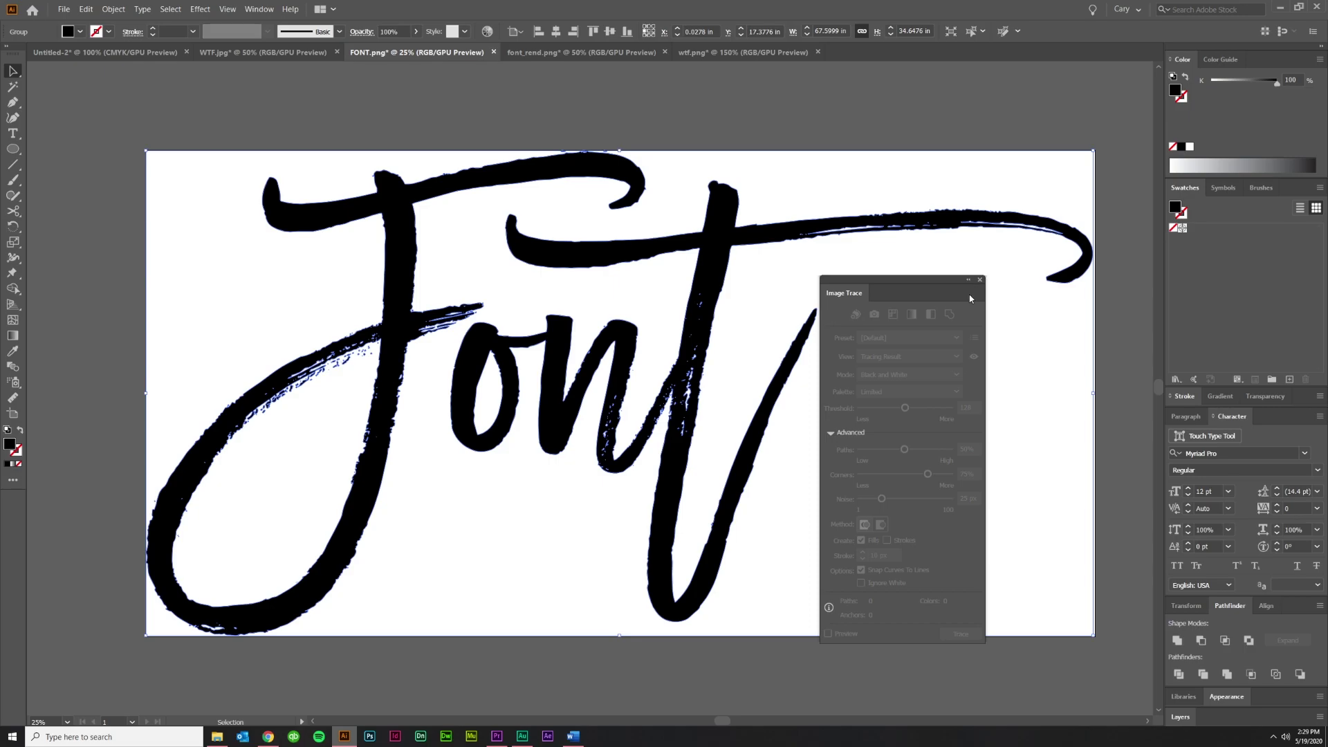
Step: Close the Image Trace panel and zoom in to inspect the expanded Font paths
left_click(979, 280)
key("ctrl+shift+a")
scroll(338, 387, "up", 6)
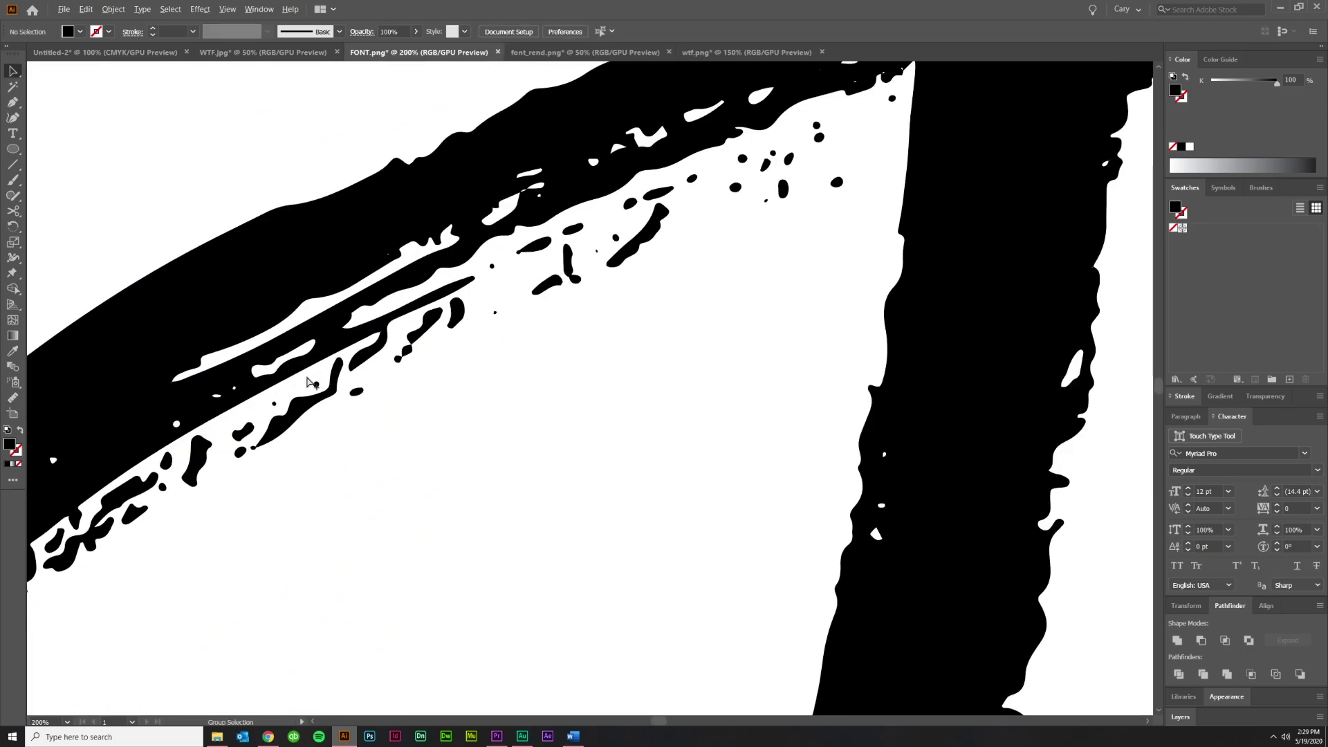
scroll(449, 370, "down", 5)
scroll(449, 370, "right", 4)
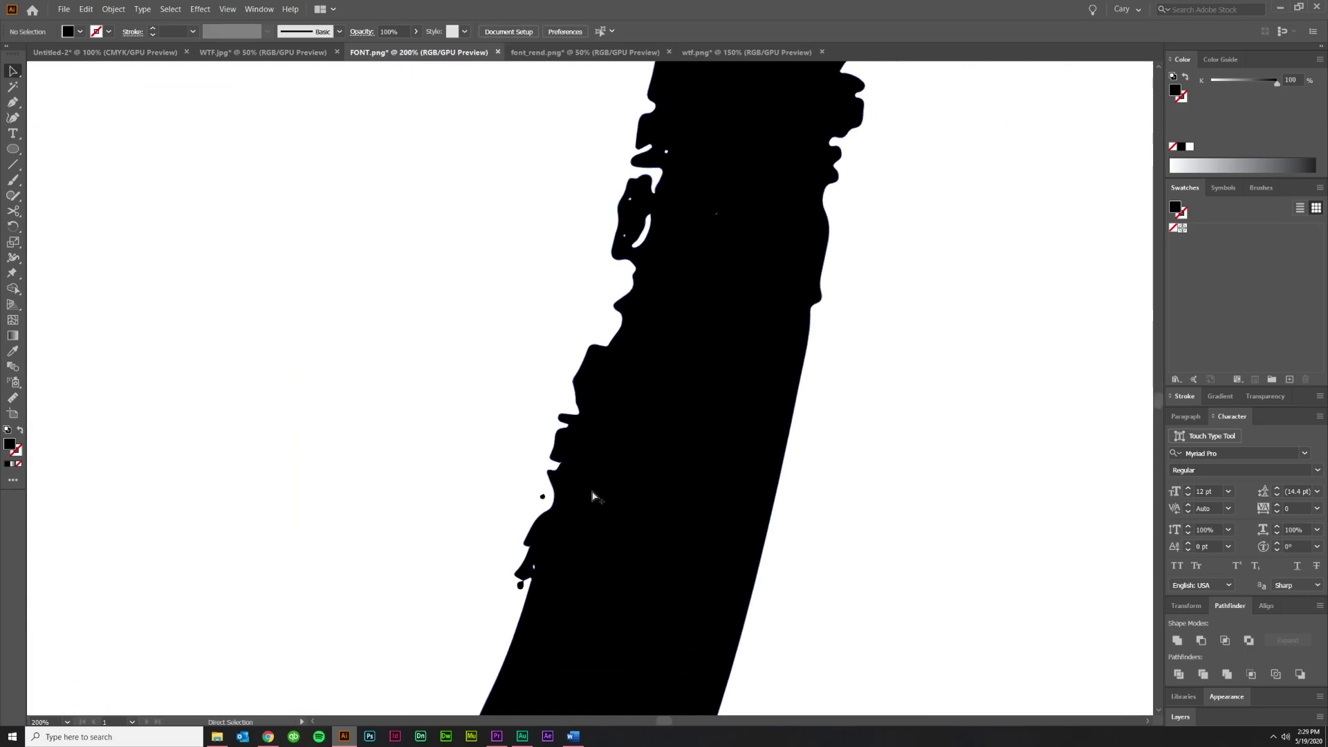
scroll(592, 496, "up", 3)
scroll(696, 267, "down", 12)
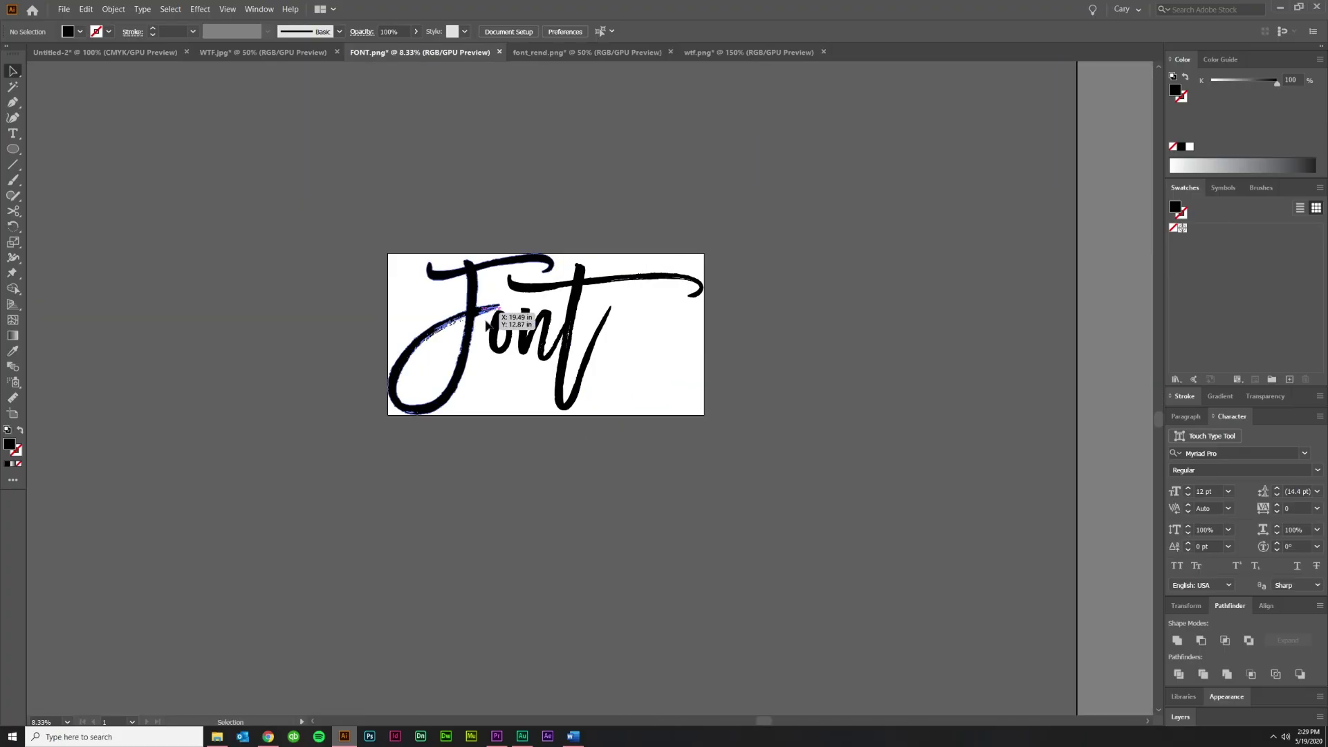
Step: Move the traced Font artwork off the artboard, then undo to put it back
mouse_move(481, 322)
left_mouse_down()
mouse_move(394, 276)
mouse_move(247, 325)
left_mouse_up()
left_click(373, 528)
scroll(244, 309, "up", 2)
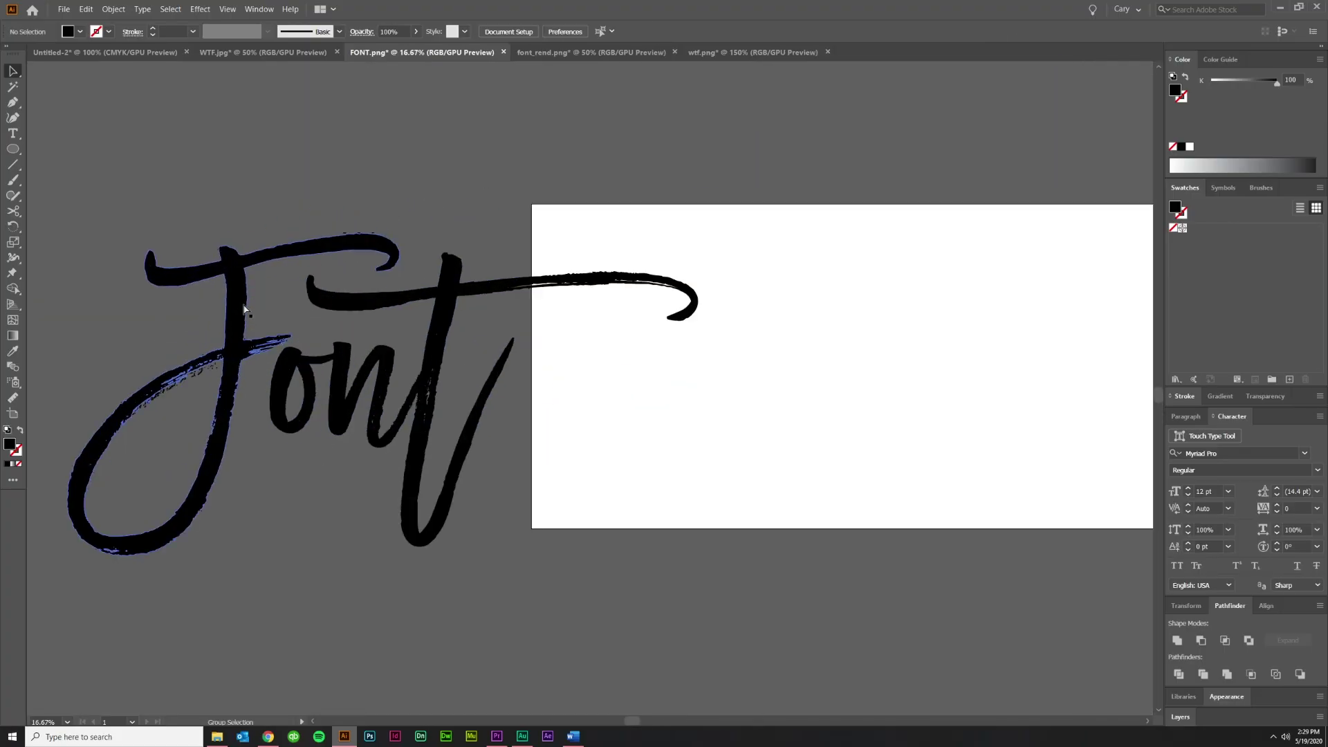
key("ctrl+z")
key("ctrl+z")
scroll(504, 563, "right", 6)
left_click(608, 584)
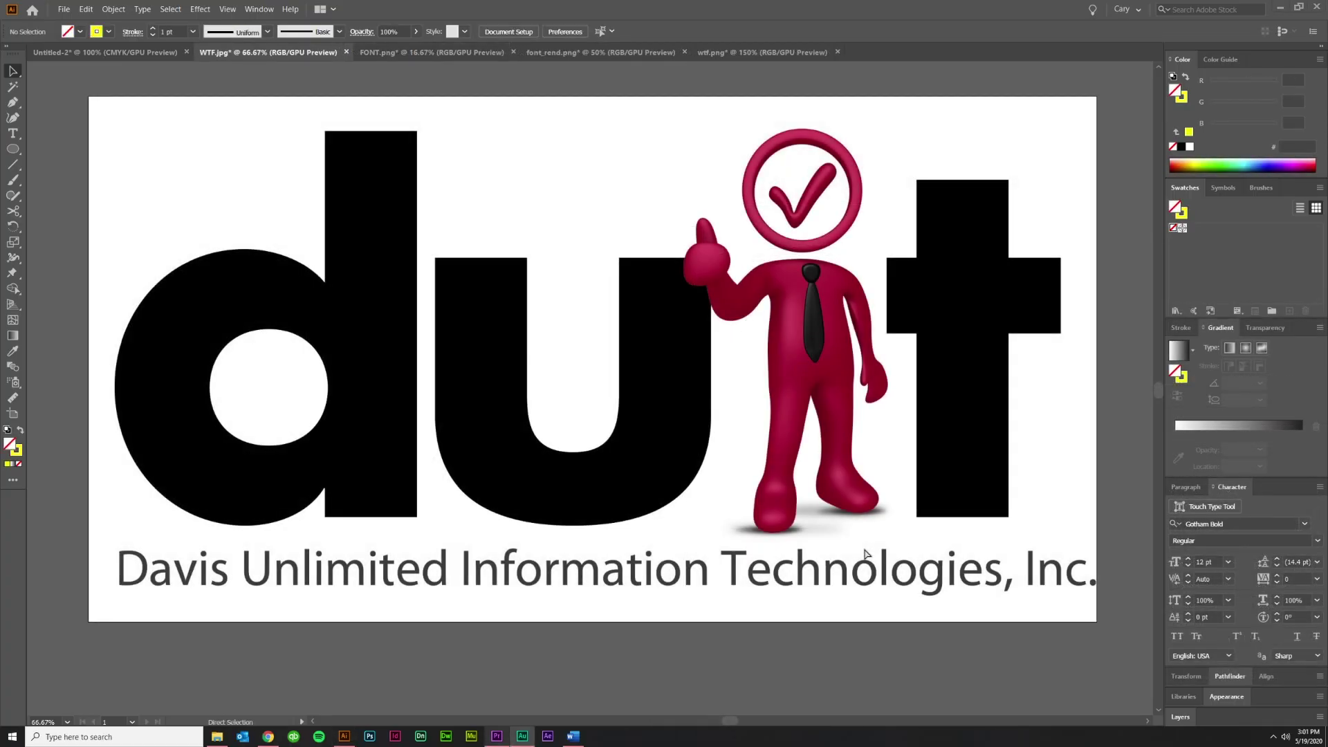
Step: With the Pen tool, anchor the d's stem top-right, top-left and stem-bowl corner
key("v")
key("p")
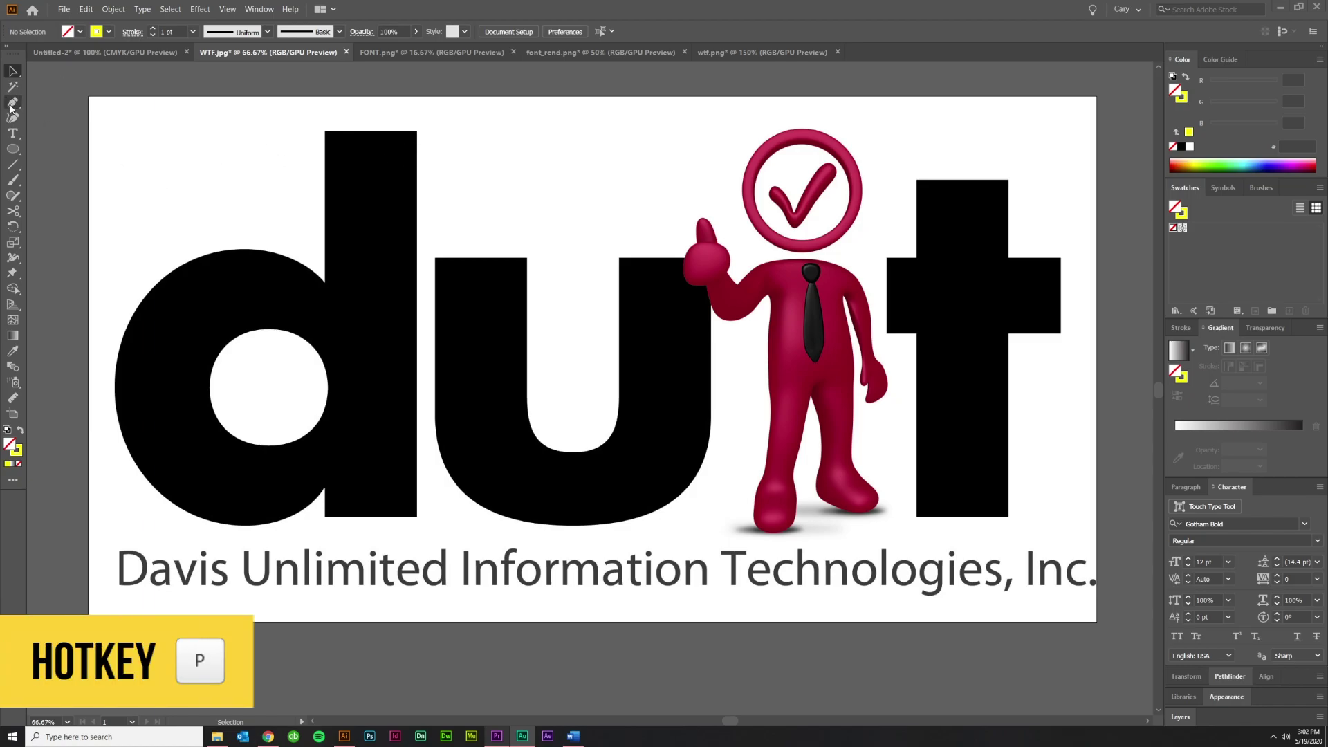
scroll(273, 103, "up", 3)
scroll(485, 187, "left", 2)
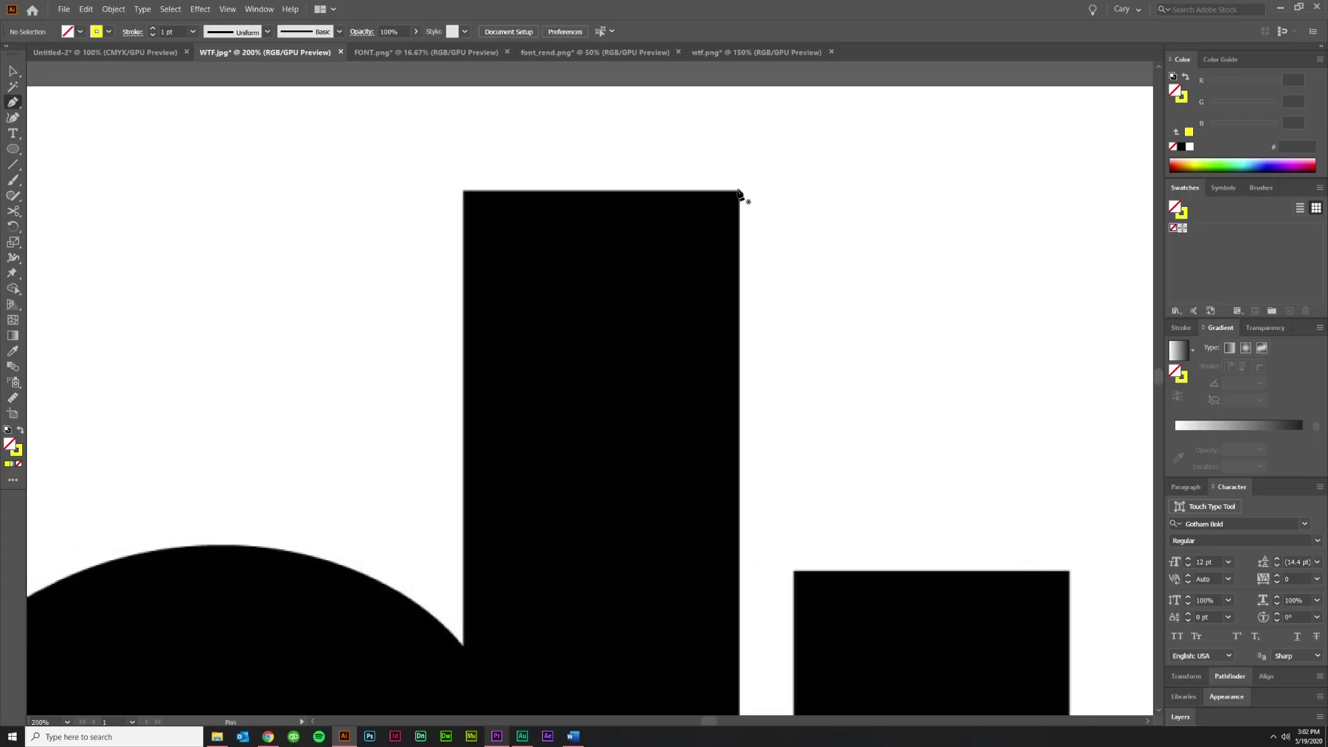
left_click(740, 191)
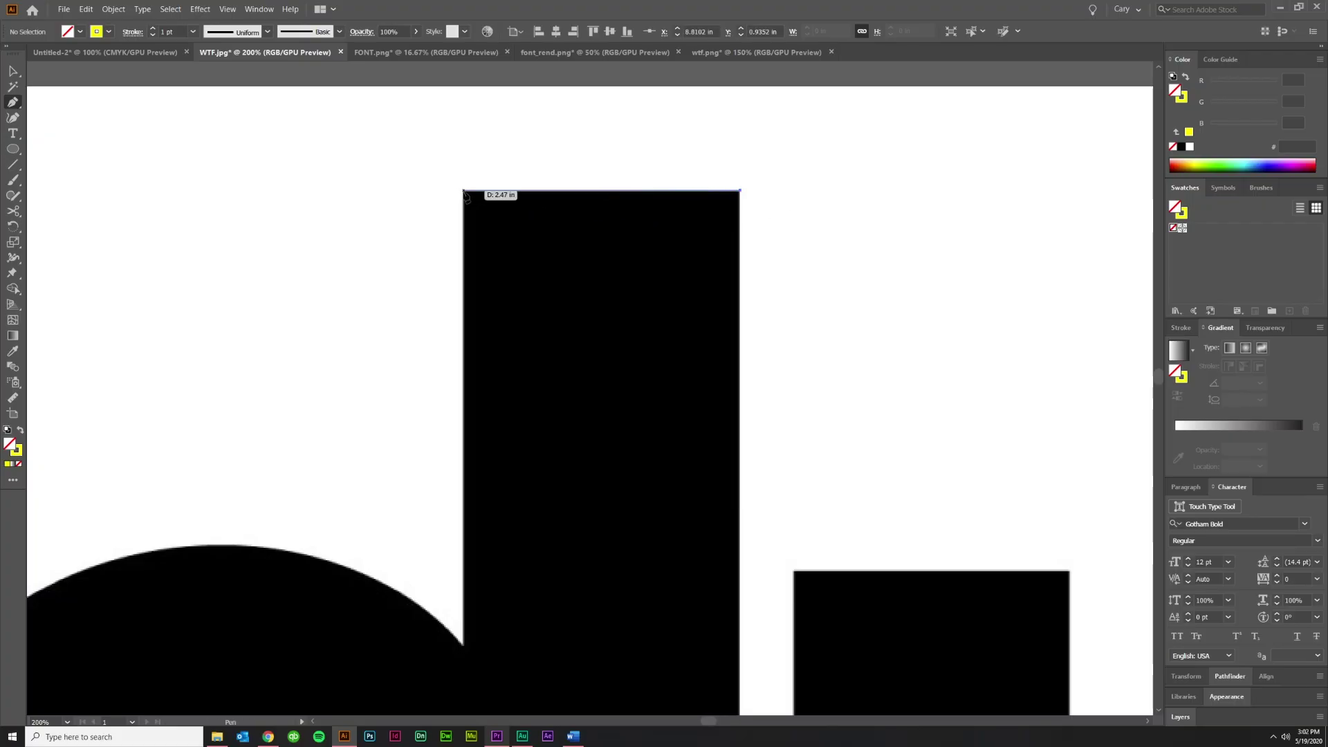
left_click(463, 191)
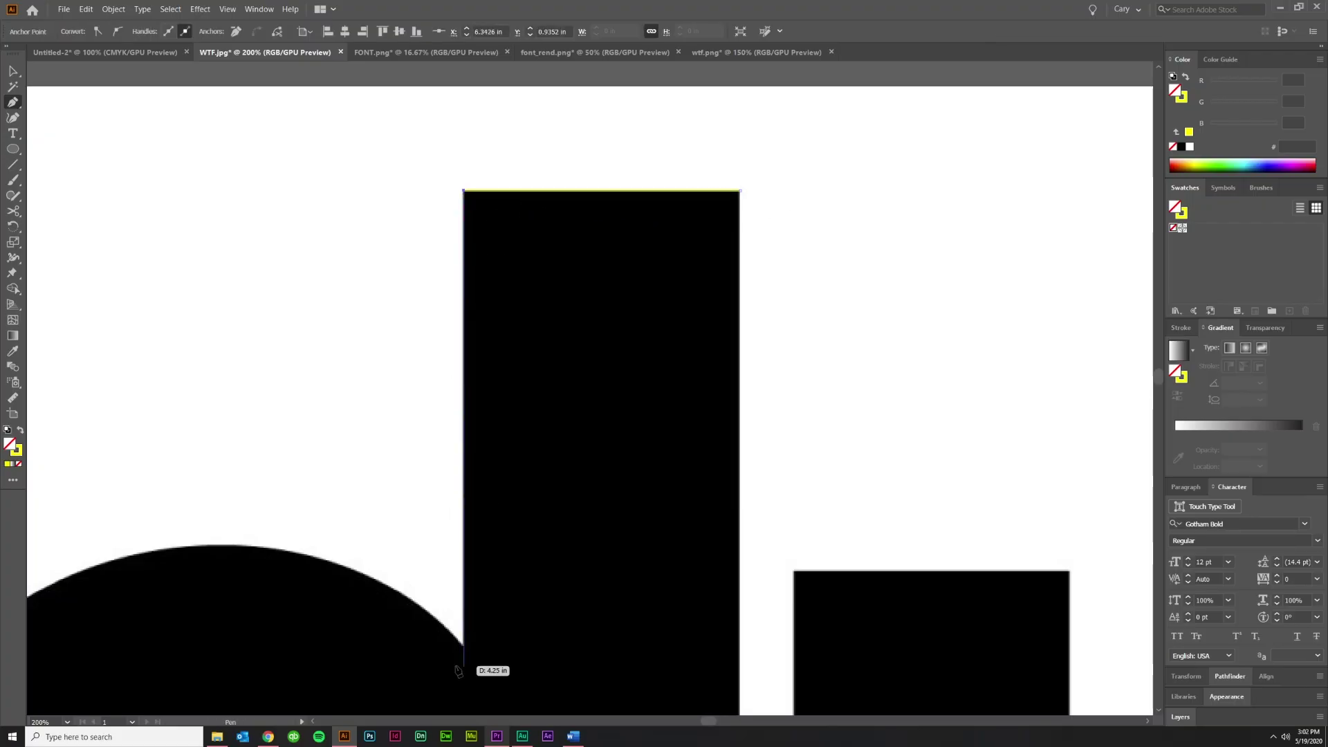
left_click(464, 651)
Step: Add smooth anchors at the bowl's top, left edge and bottom
scroll(381, 644, "left", 3)
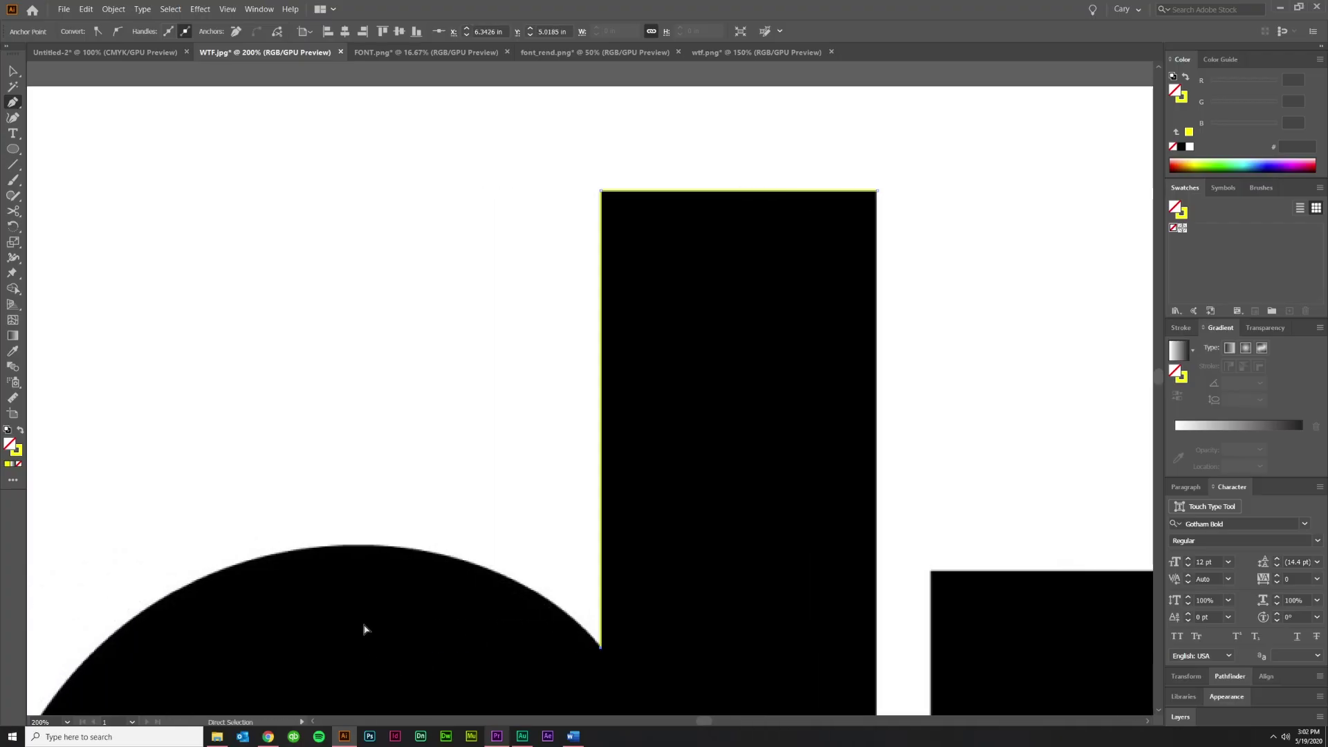
scroll(325, 581, "down", 4)
scroll(318, 498, "left", 2)
scroll(345, 469, "left", 2)
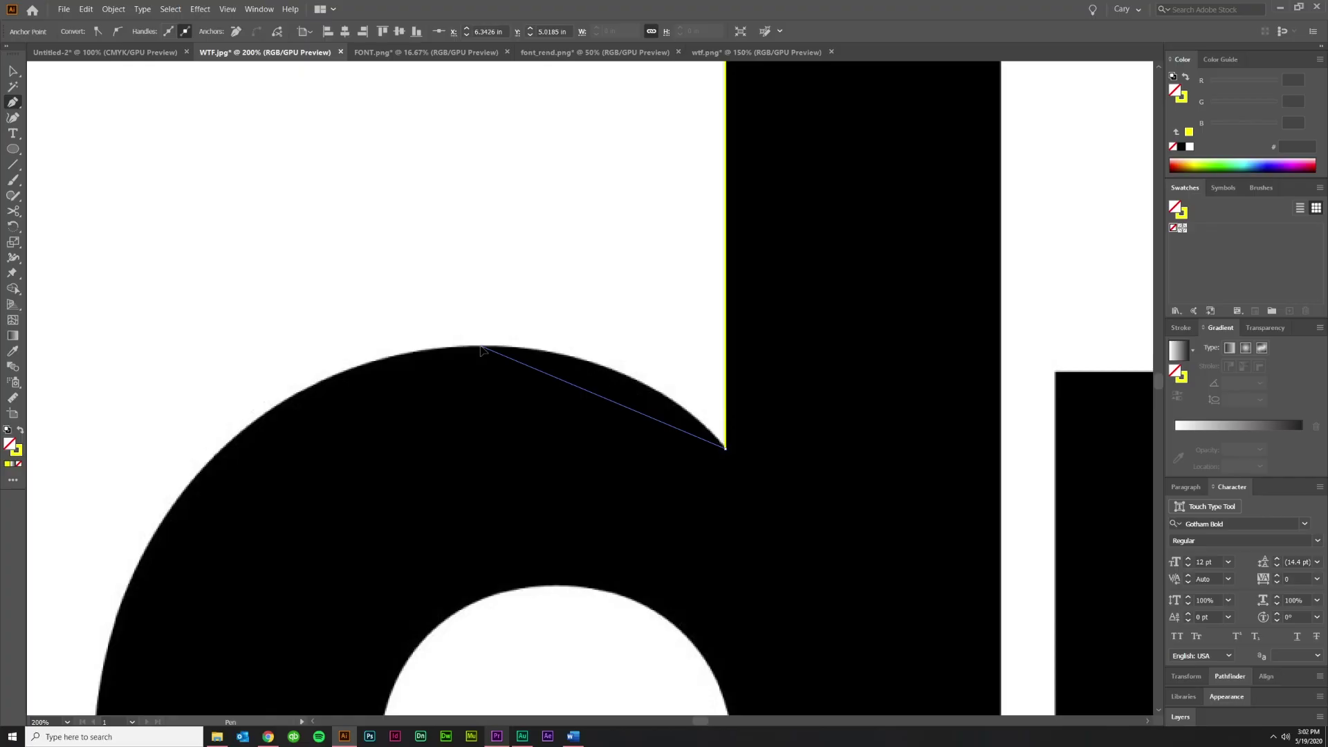
left_click_drag(481, 346, 308, 308)
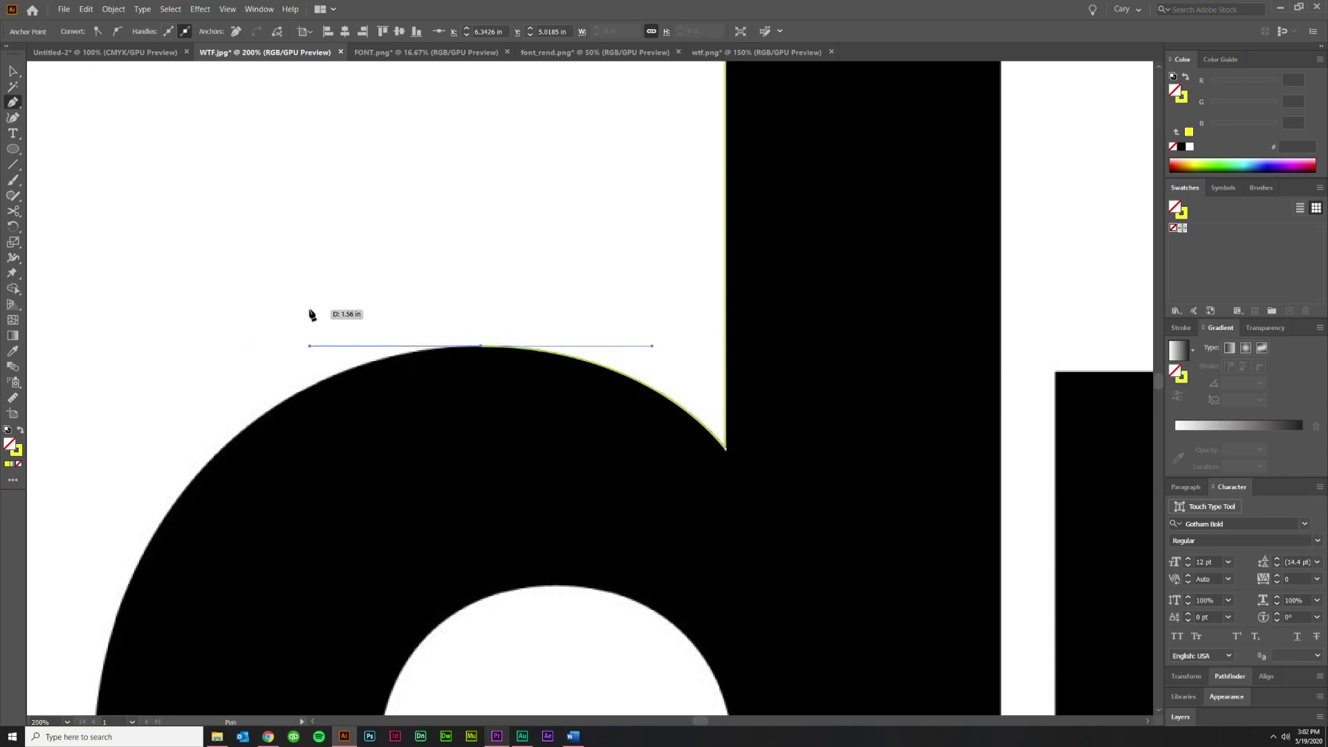
scroll(296, 525, "left", 5)
scroll(283, 569, "down", 1)
scroll(284, 570, "down", 2)
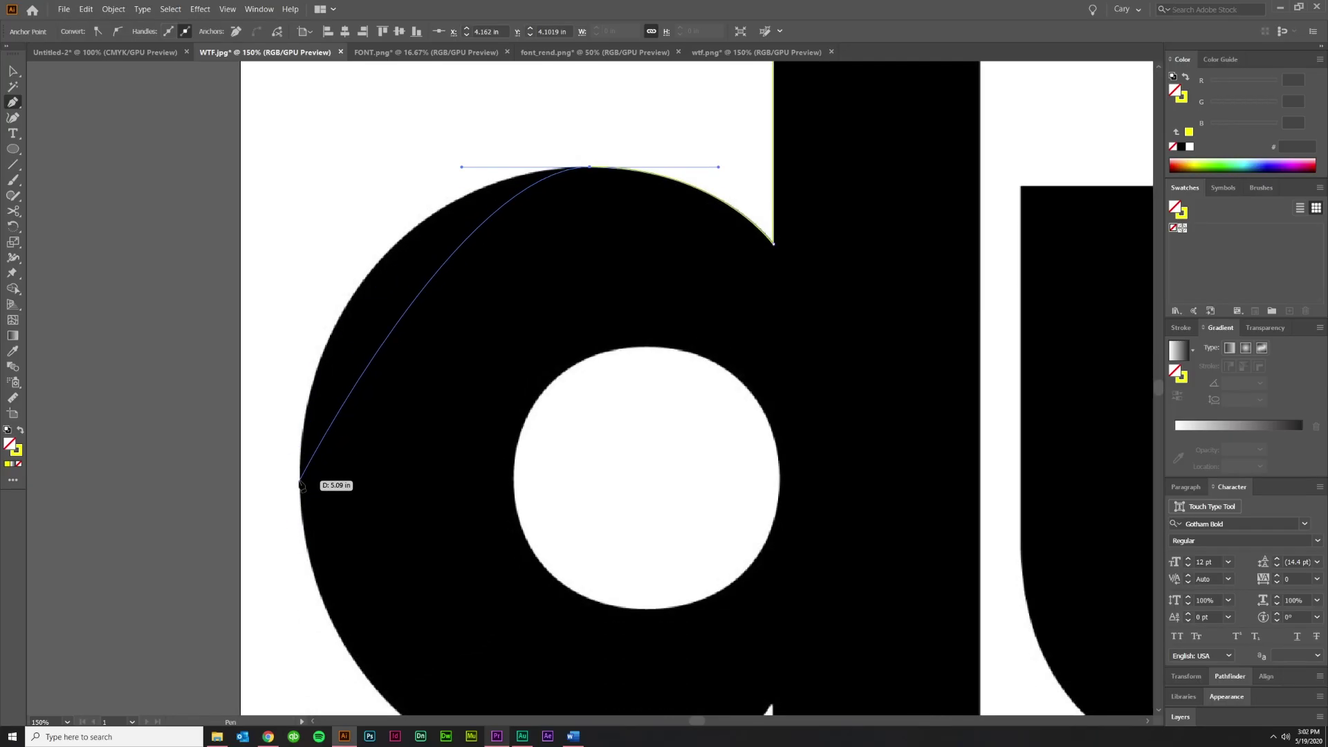
left_click_drag(300, 482, 296, 696)
scroll(415, 574, "down", 3)
scroll(415, 574, "right", 2)
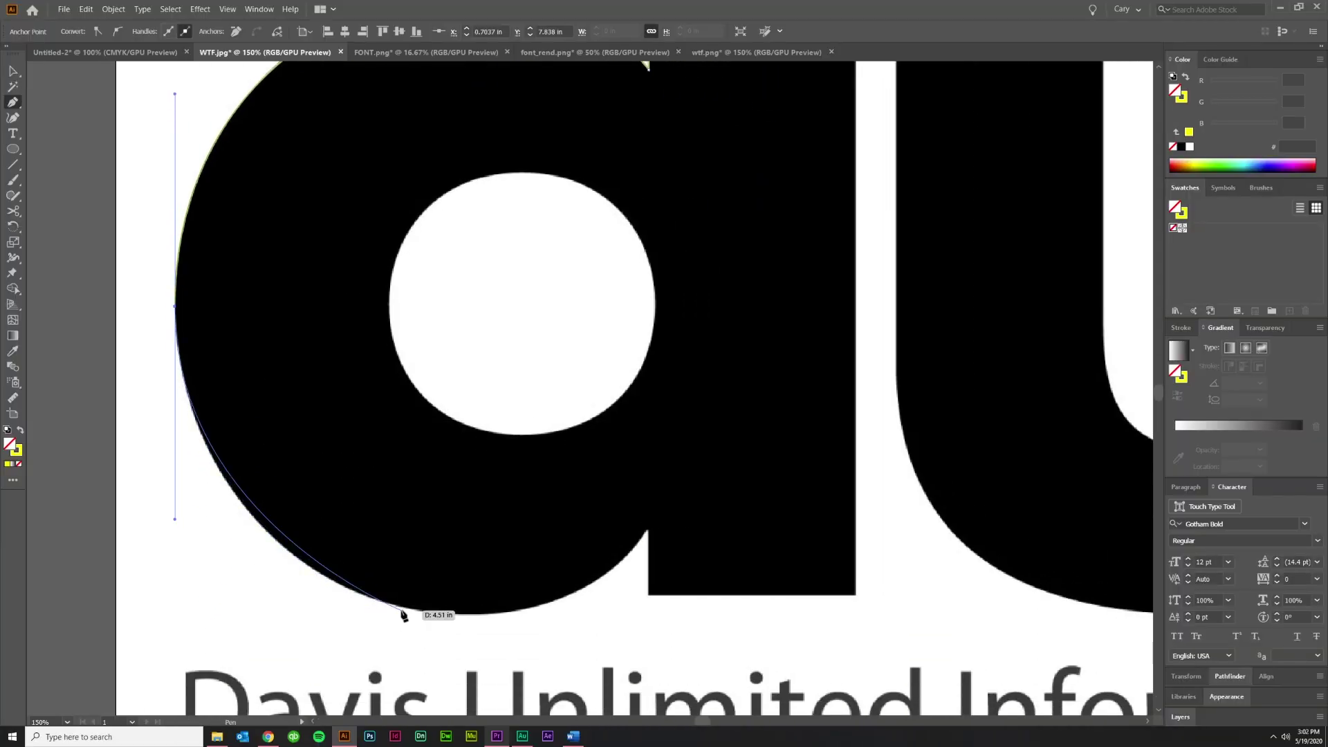
left_click_drag(471, 616, 614, 621)
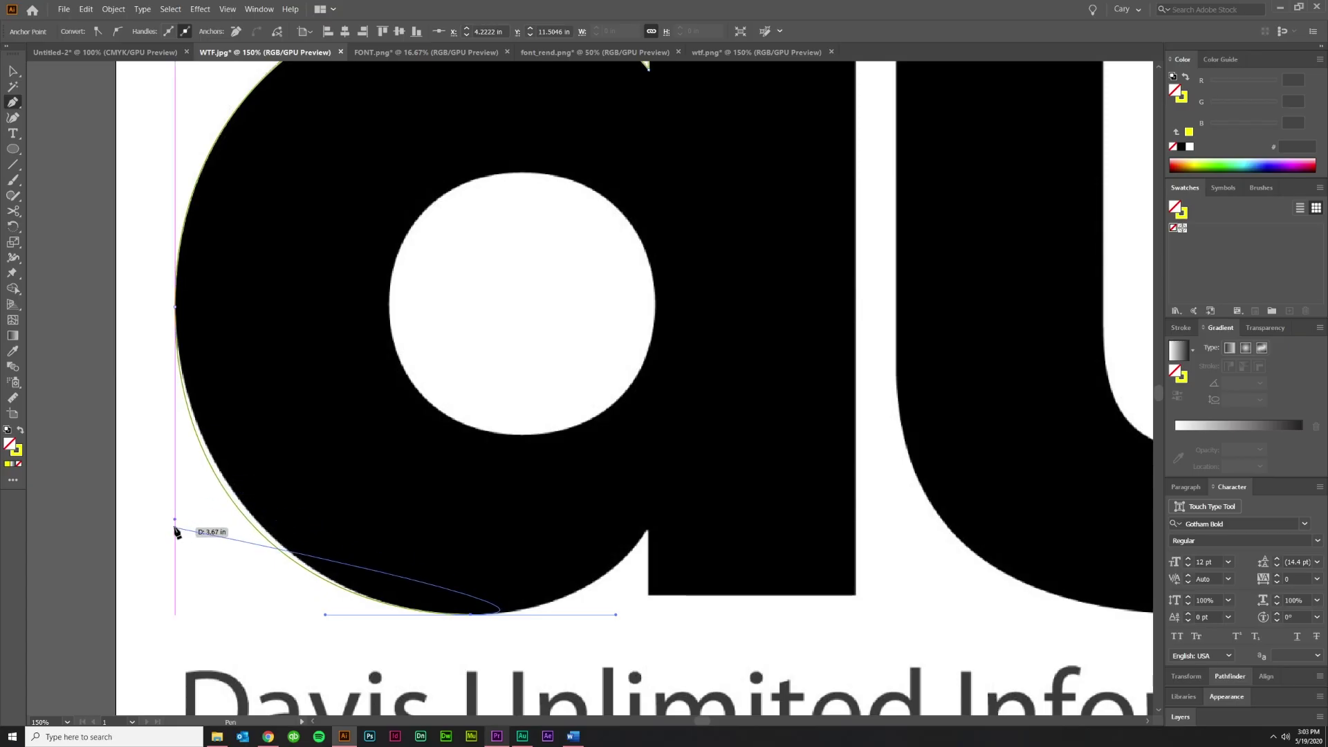
Step: Adjust the direction handles so the curve hugs the bowl's left edge and bottom
key("alt")
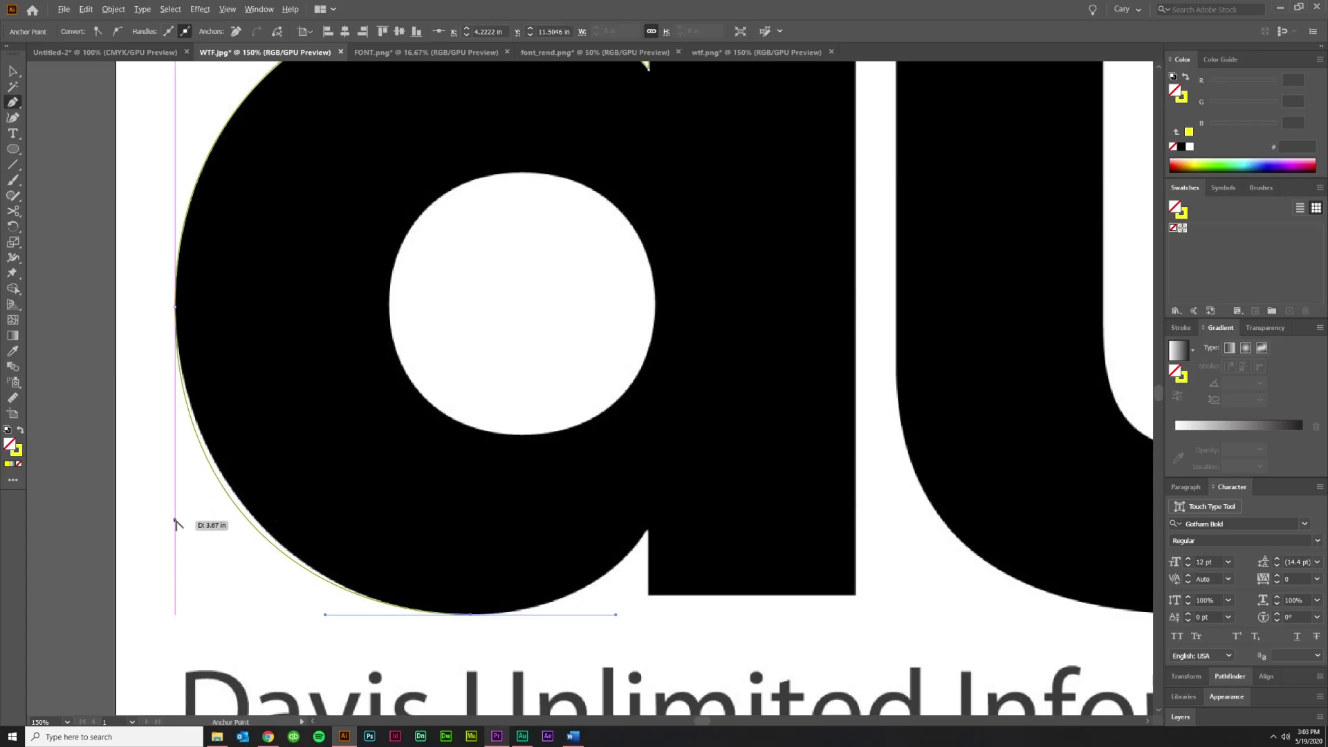
left_click_drag(175, 519, 175, 494)
left_click_drag(323, 616, 316, 614)
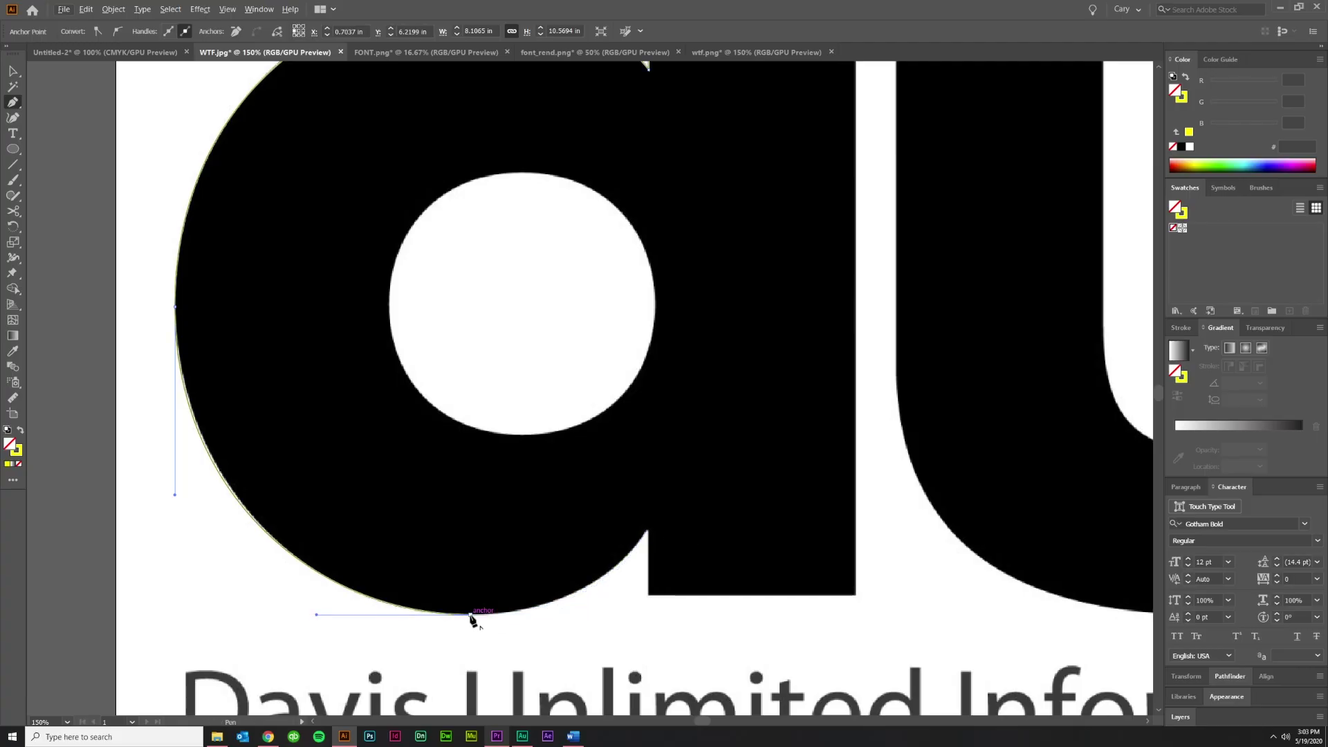
left_click_drag(470, 618, 549, 615)
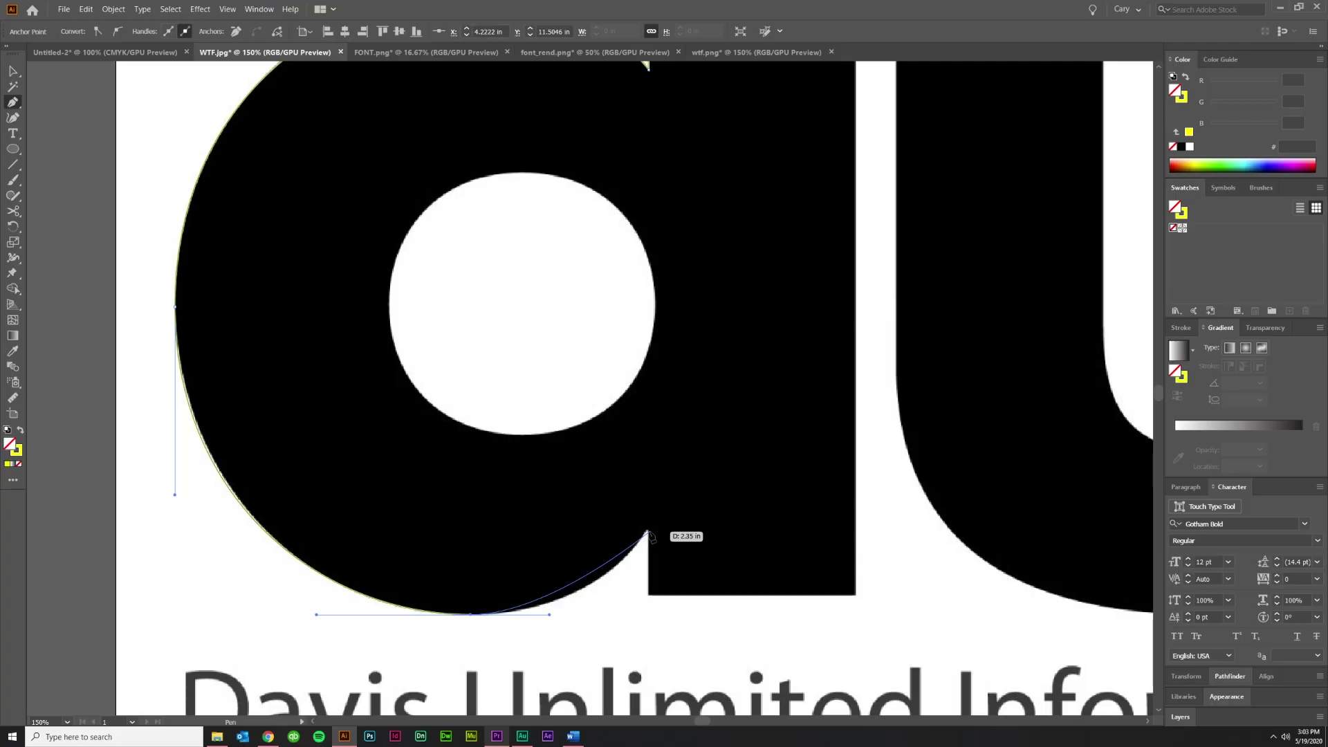
Step: Add a corner anchor where the bowl meets the stem, with a straight outgoing segment
left_click(649, 532)
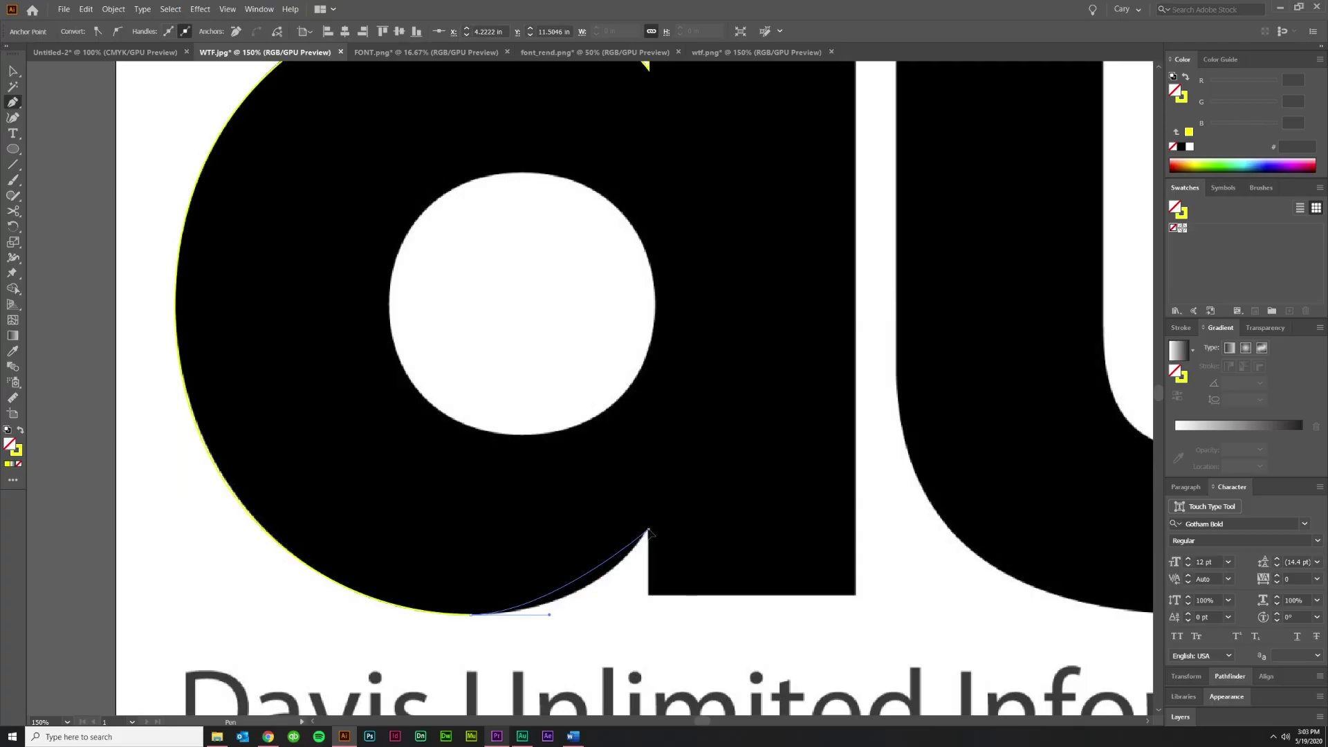
left_click_drag(648, 532, 681, 479)
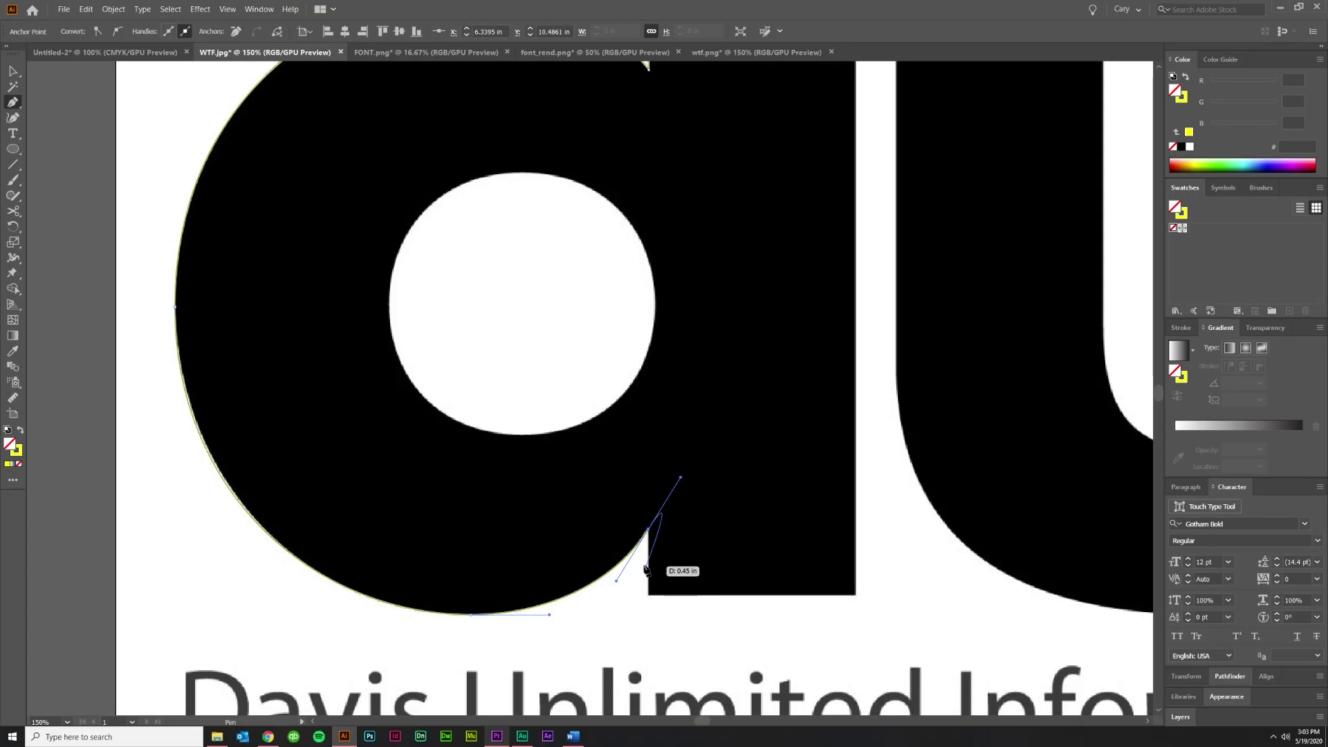
left_click(648, 530)
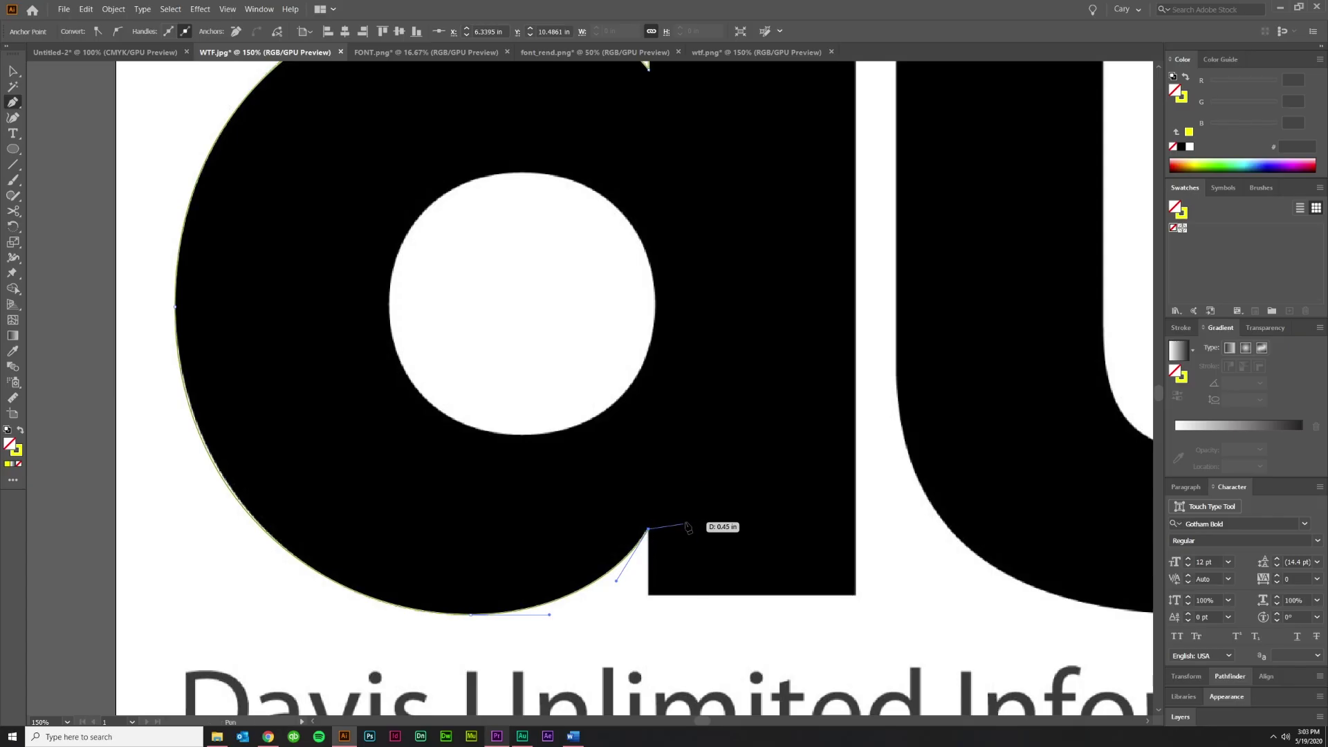
Step: Close the outline via the stem's bottom corners to its top-right and fill it yellow
left_click(649, 595)
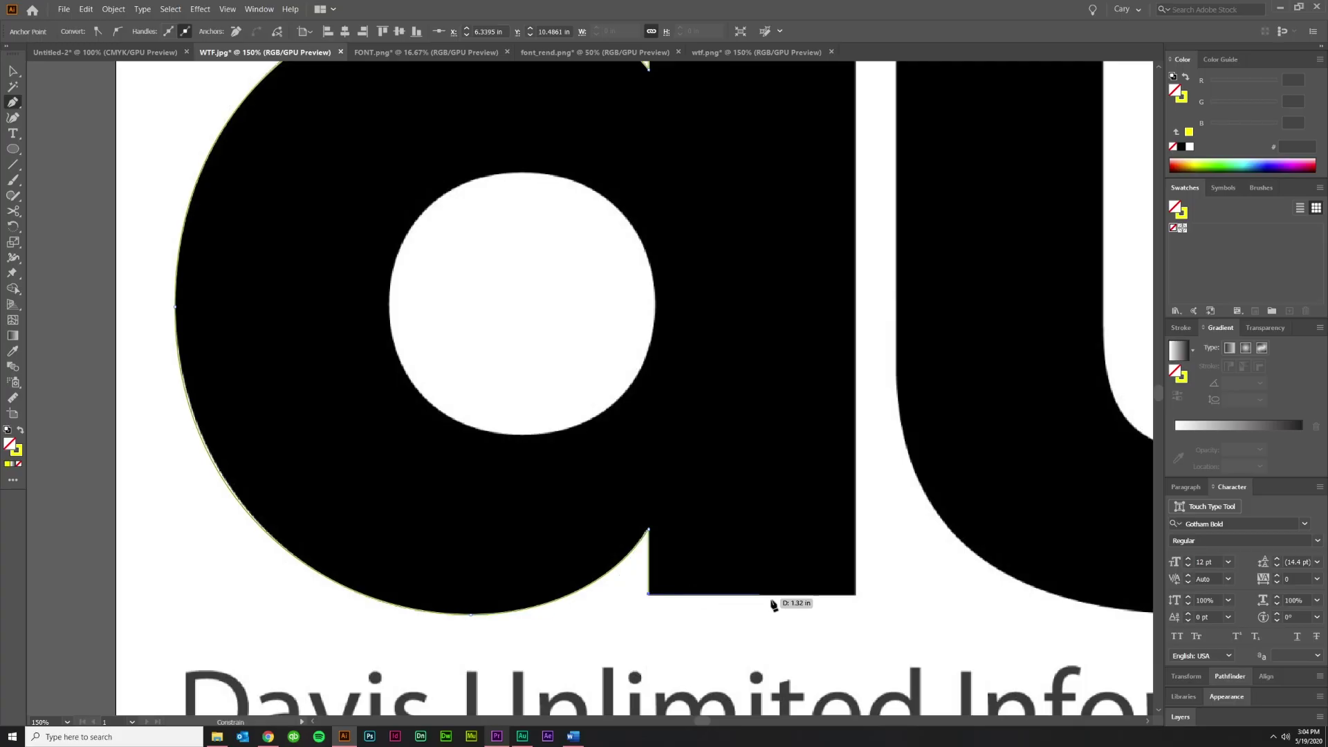
left_click(856, 595)
scroll(846, 612, "down", 3)
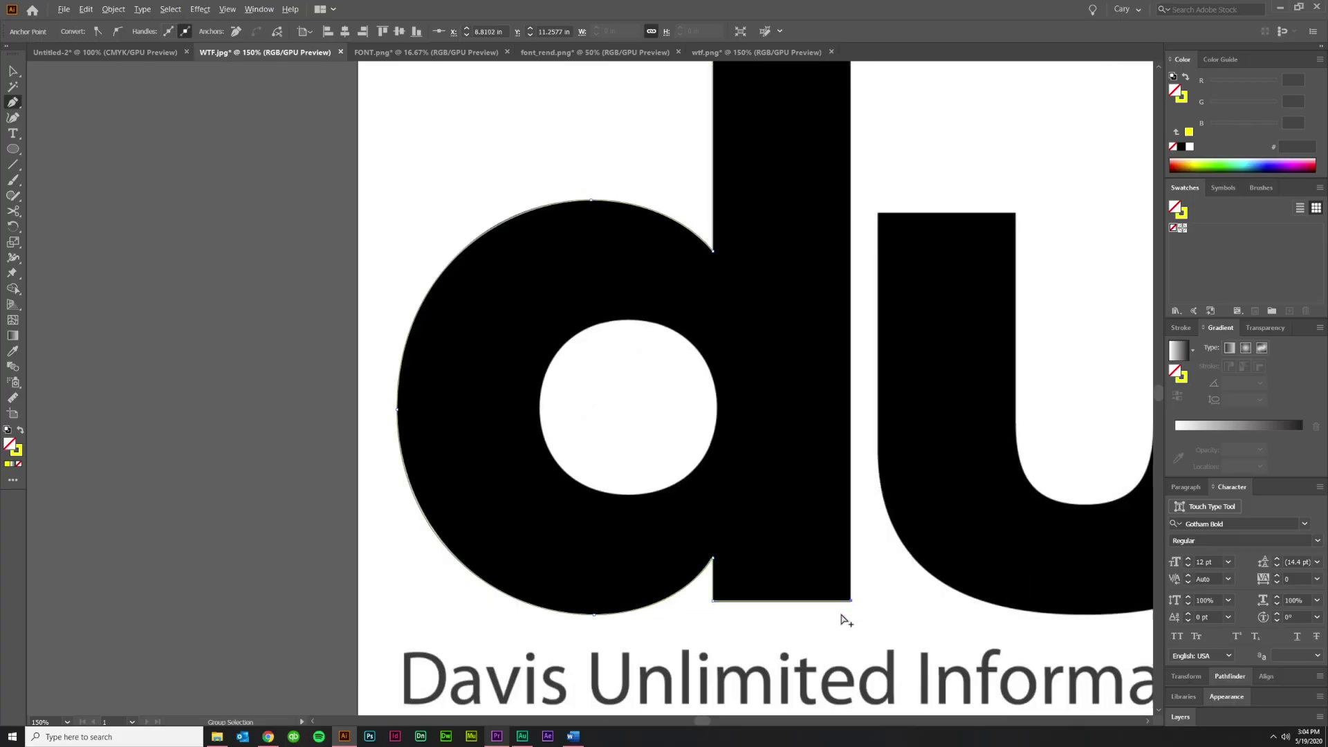
scroll(870, 303, "up", 2)
left_click(747, 183)
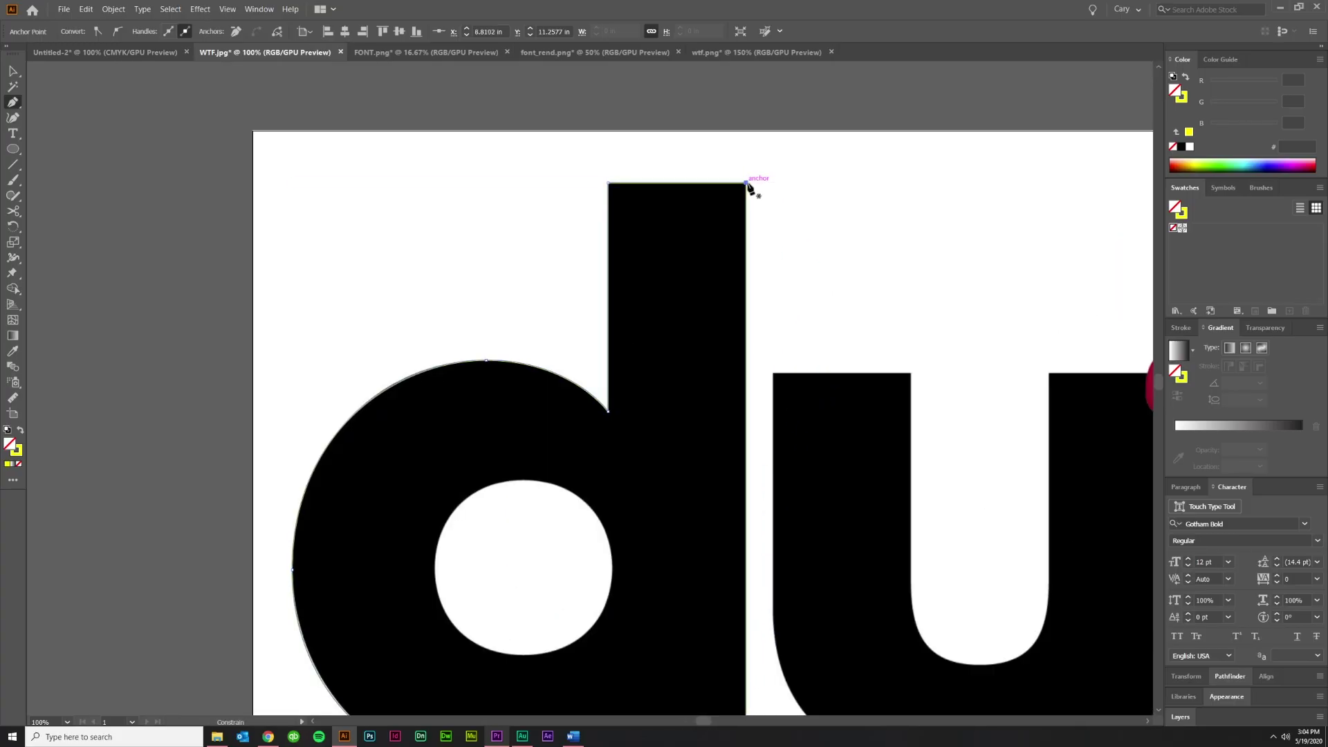
scroll(721, 385, "down", 2)
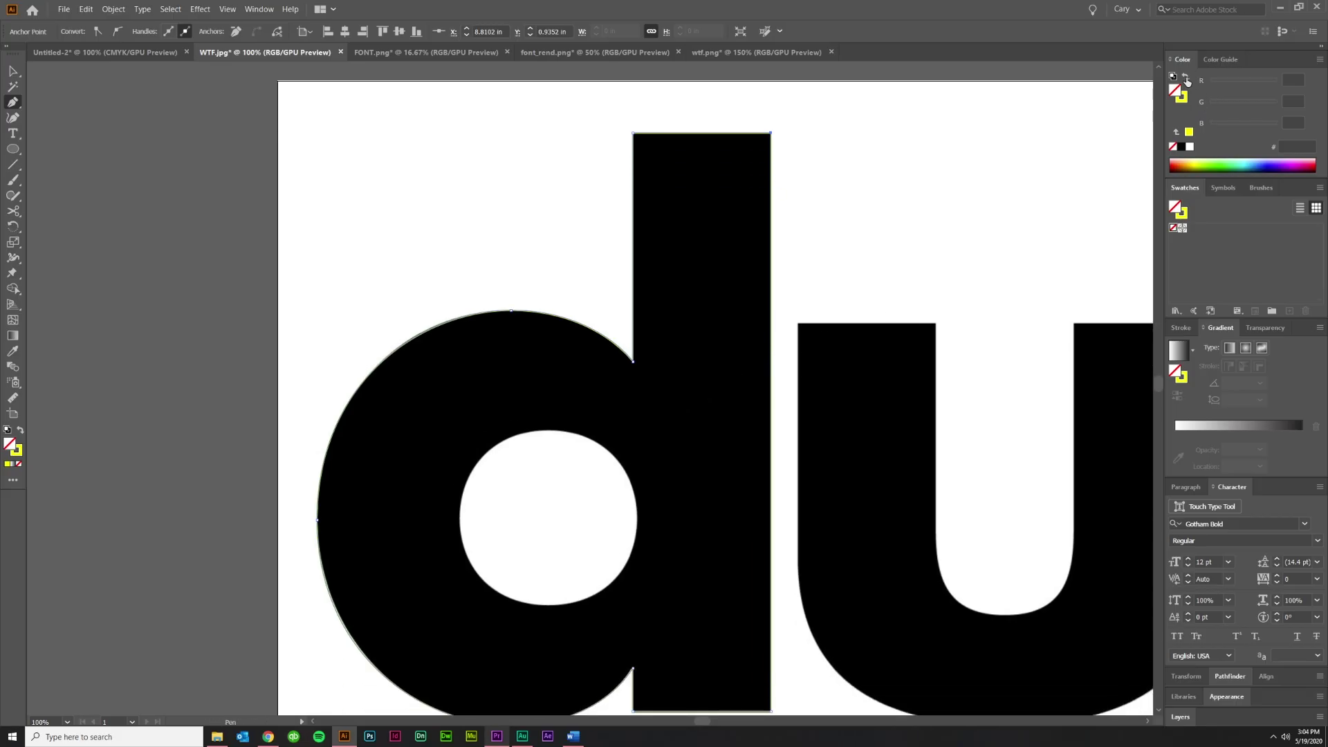
left_click(1187, 81)
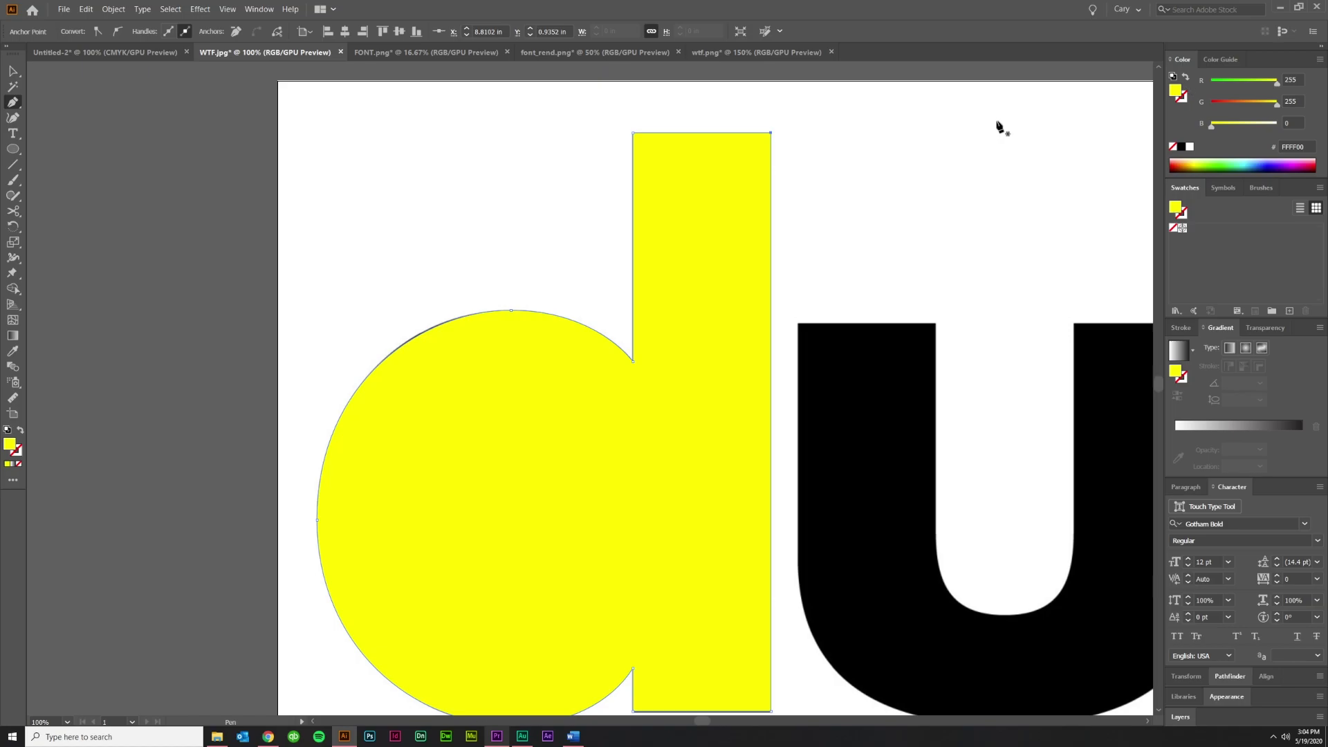
Step: Swap the d shape back to a yellow outline with no fill
left_click(11, 74)
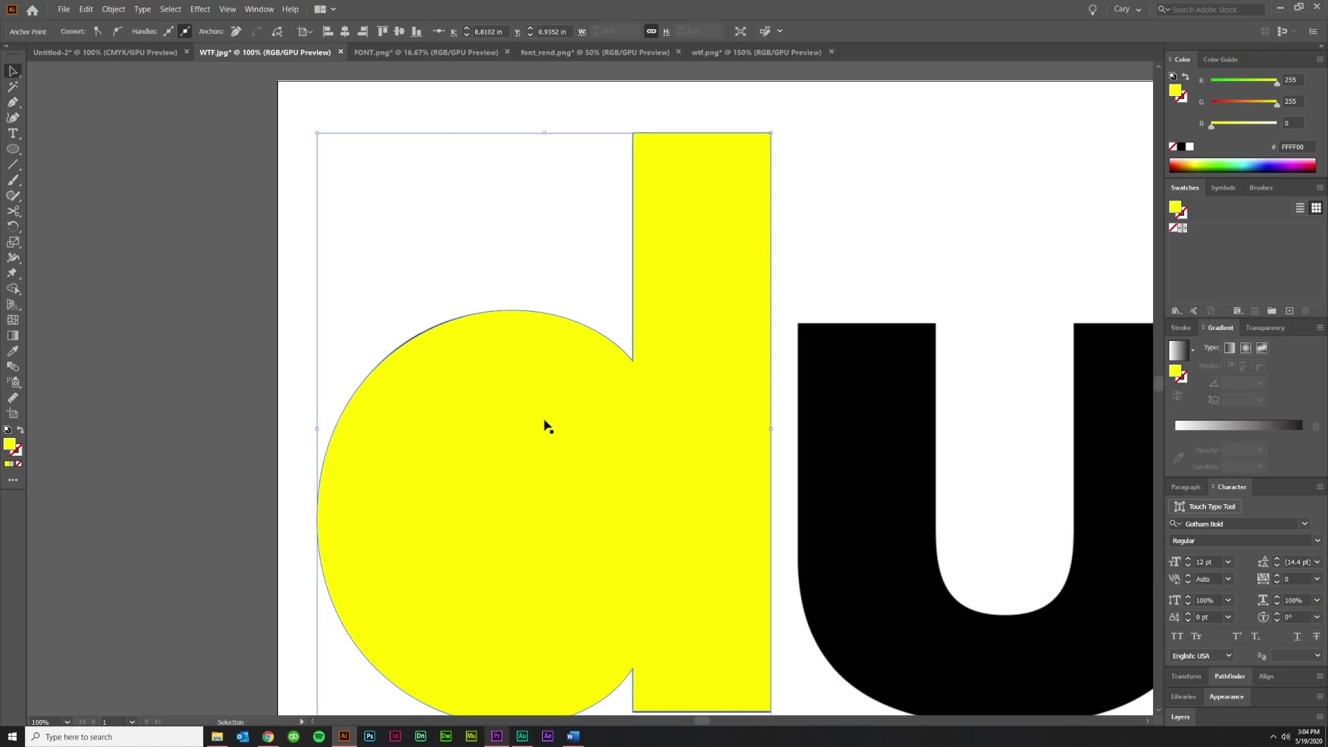
key("shift+x")
scroll(602, 435, "down", 2)
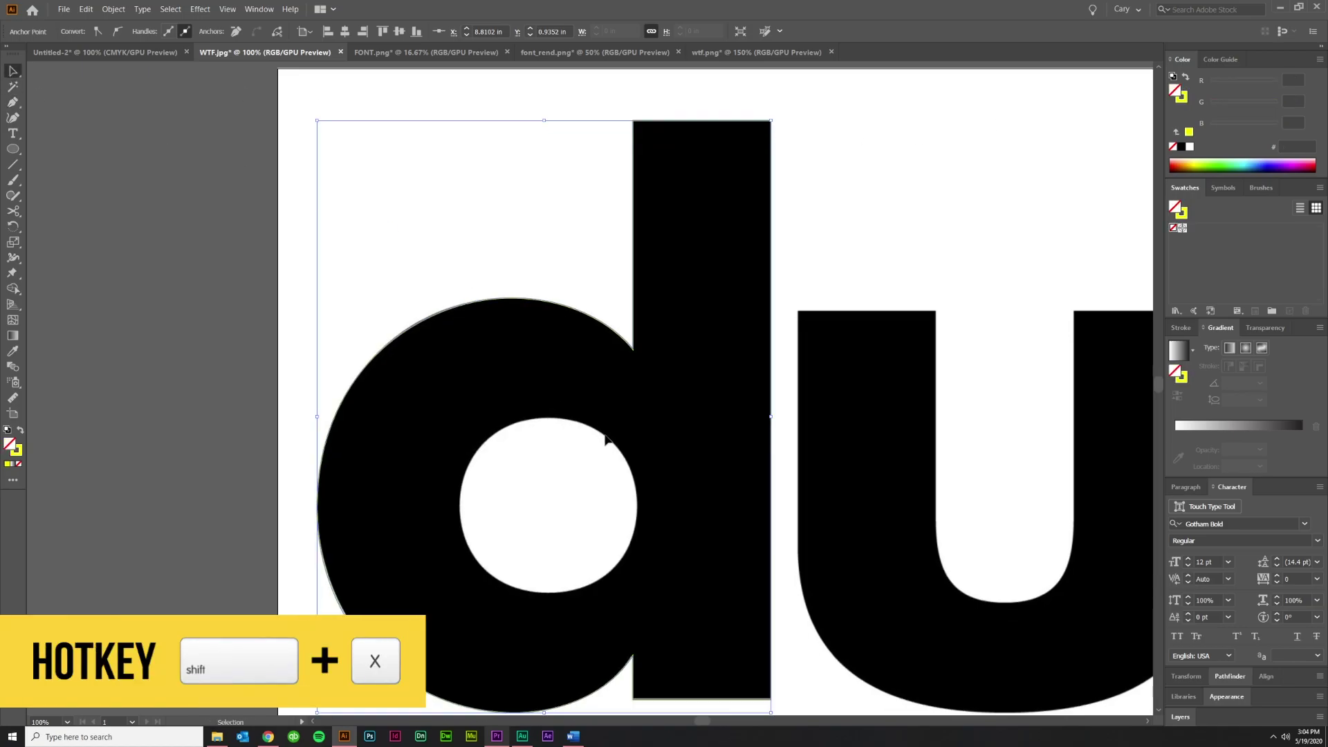
scroll(548, 554, "up", 2)
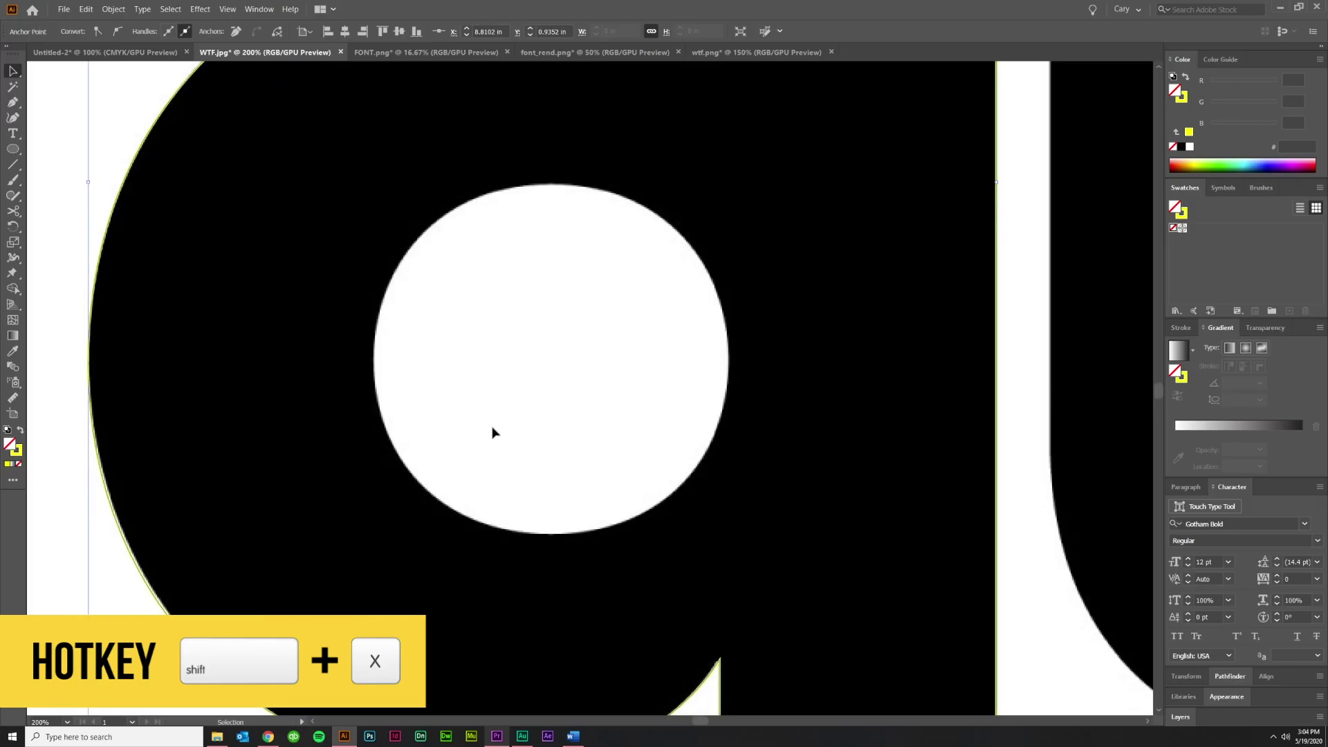
left_click(13, 101)
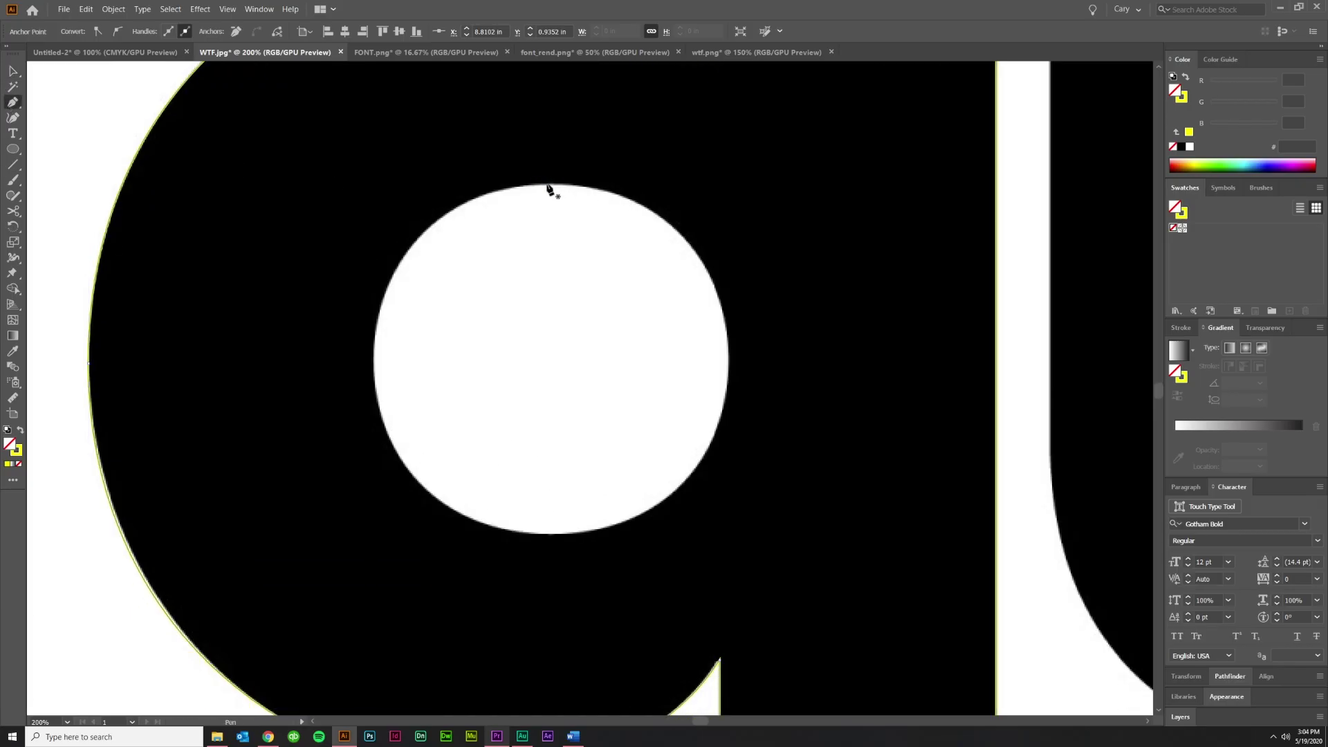
Step: Place four smooth anchors around the round hole and close the circular path
left_click_drag(548, 185, 417, 195)
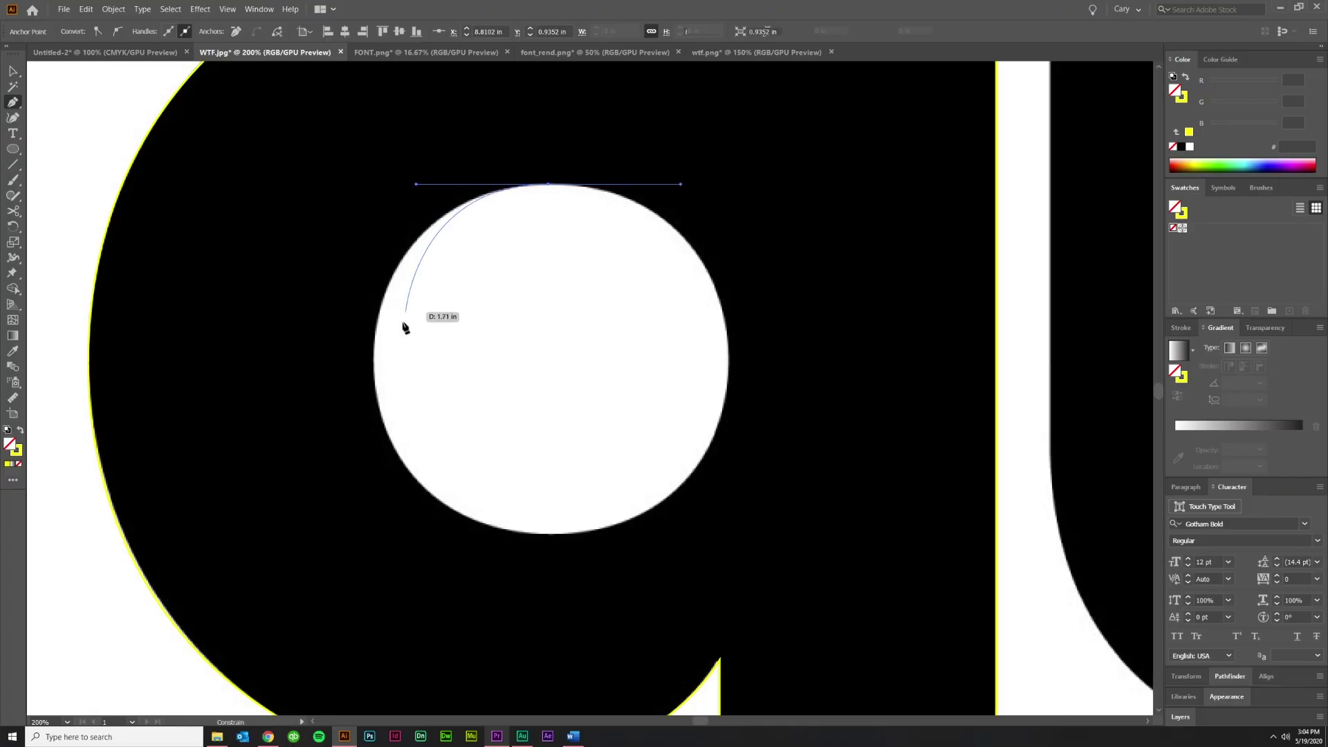
left_click_drag(374, 364, 373, 434)
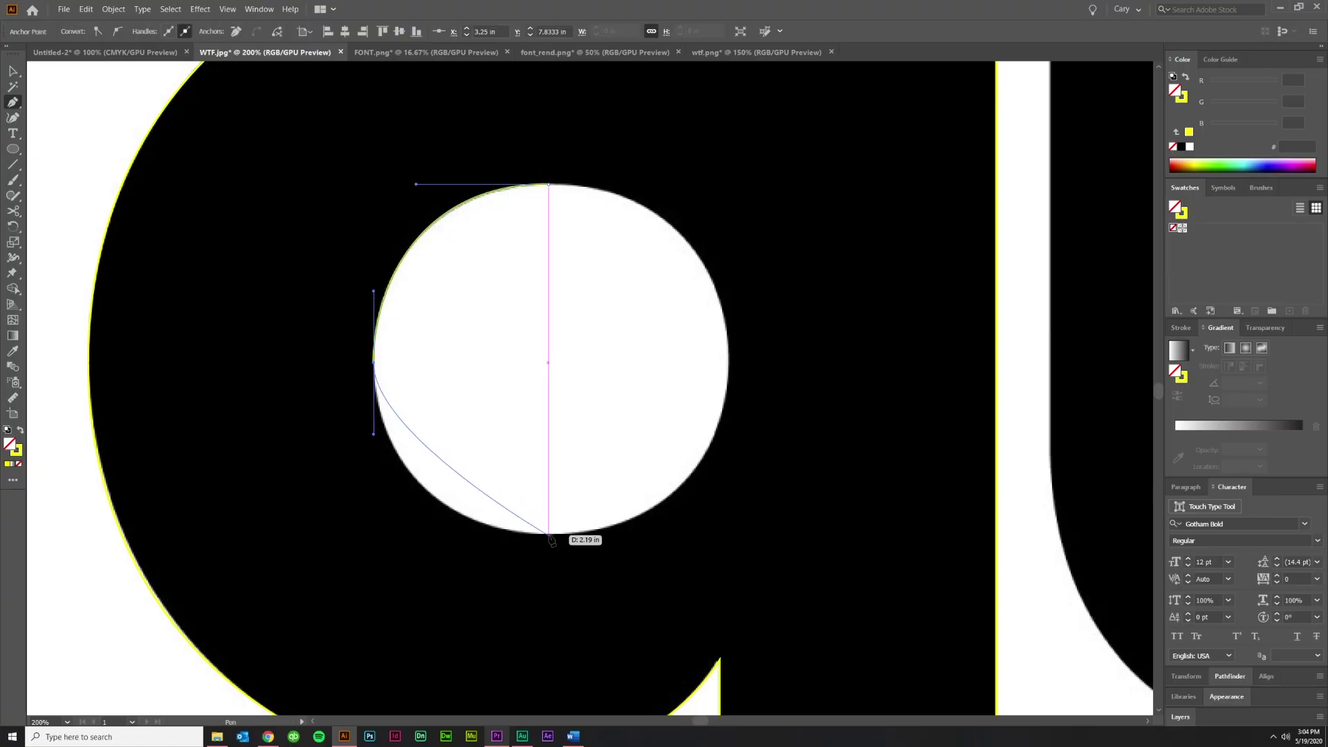
left_click_drag(550, 536, 676, 538)
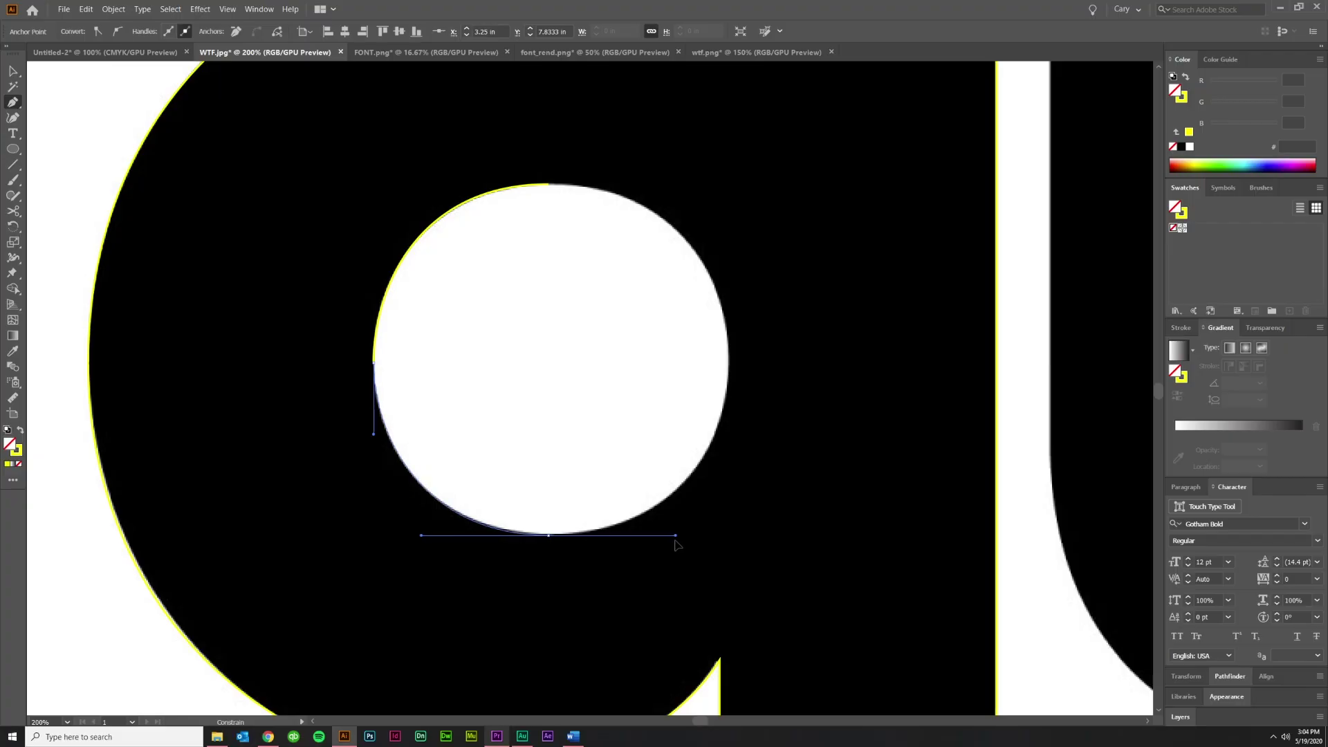
left_click_drag(730, 360, 720, 281)
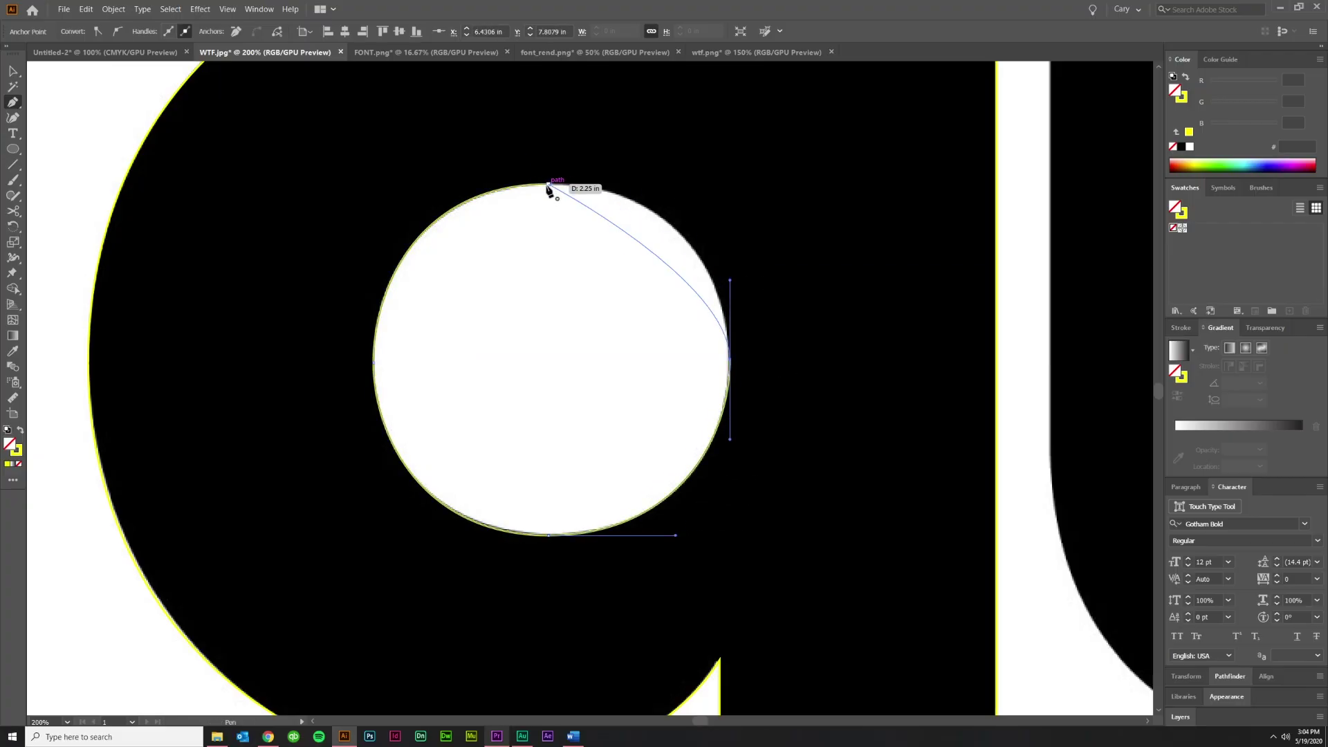
left_click_drag(549, 185, 451, 198)
key("v")
key("ctrl+minus")
key("ctrl+minus")
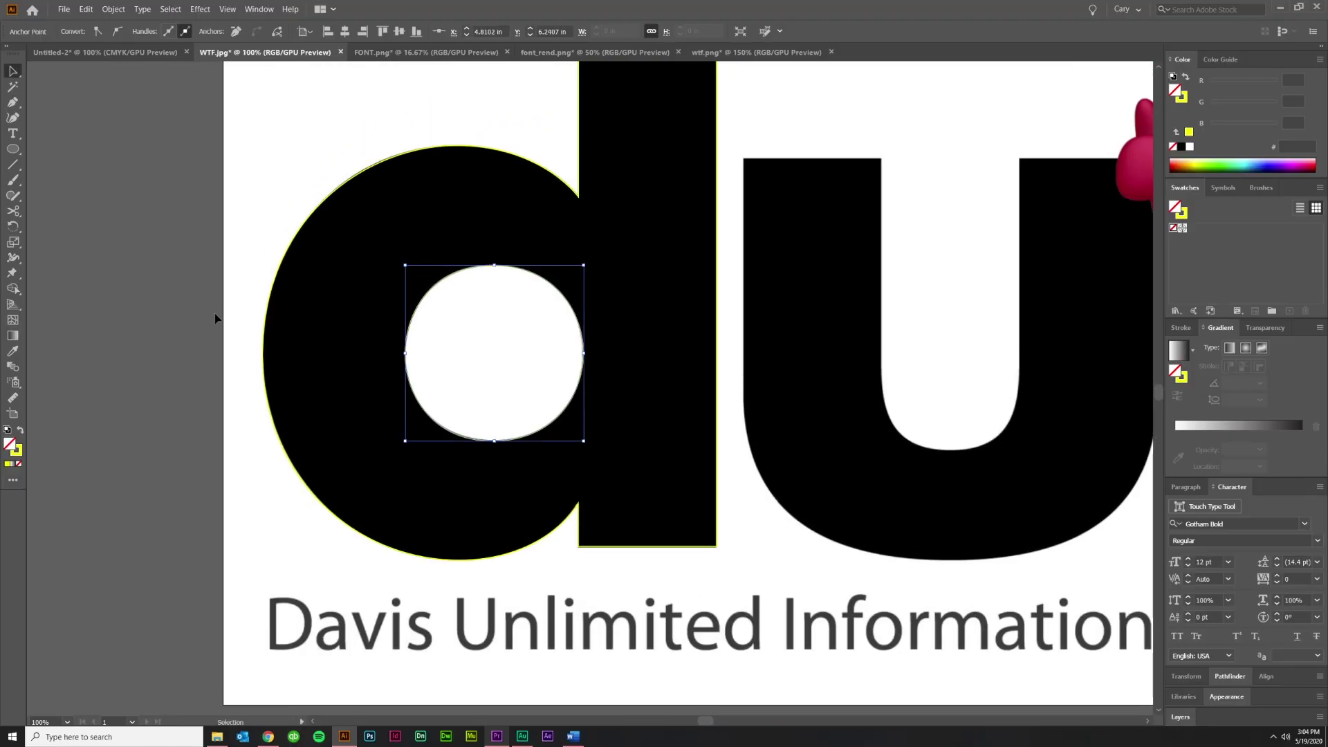
Step: Select both d paths and make them yellow-filled with no outline
left_click(367, 403)
scroll(445, 258, "up", 5)
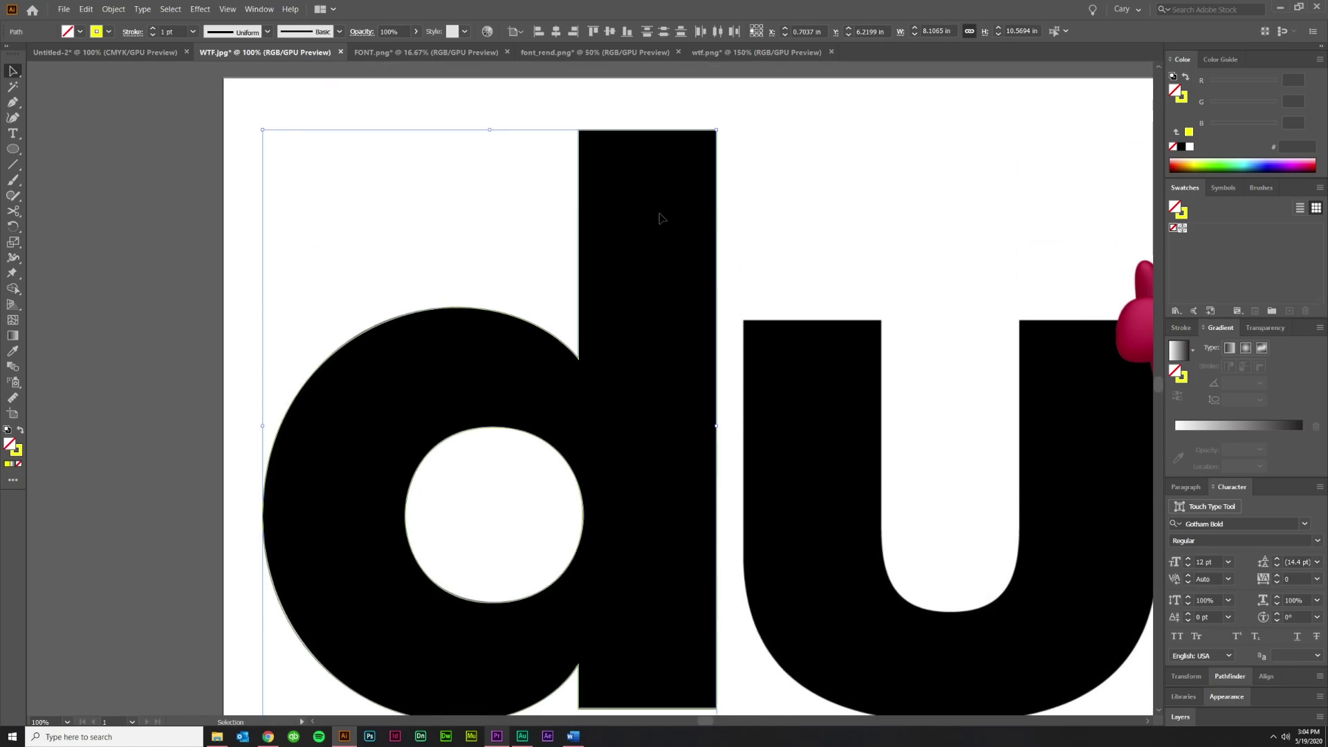
key("shift+x")
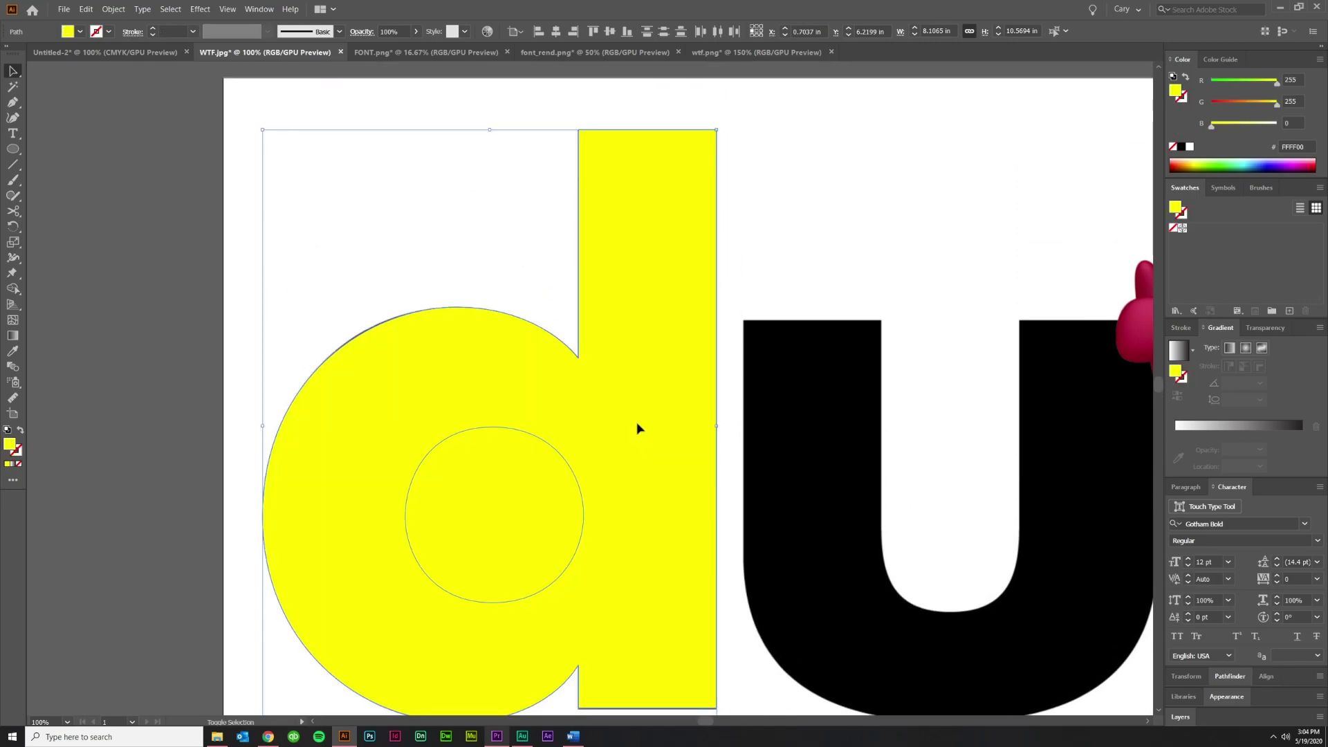
scroll(552, 505, "down", 2)
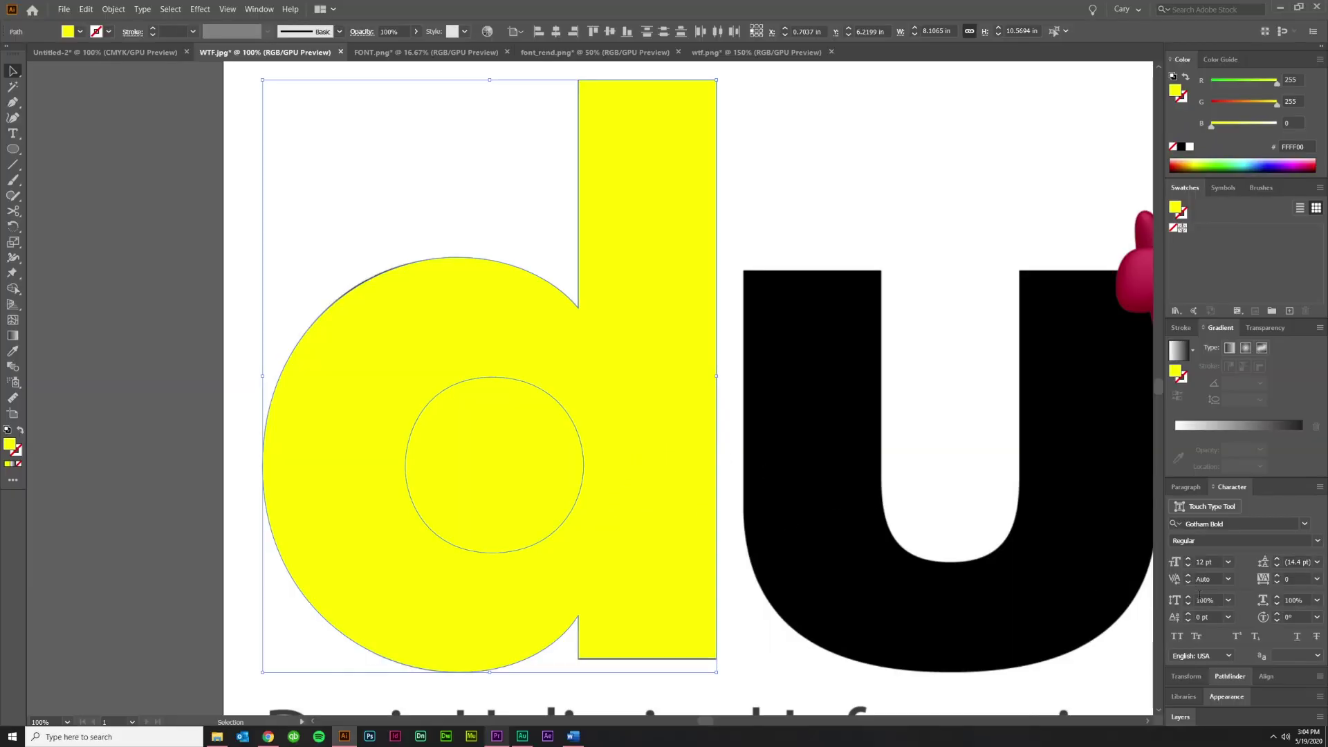
Step: Cut the hole out of the d with Pathfinder's Minus Front
left_click(1238, 678)
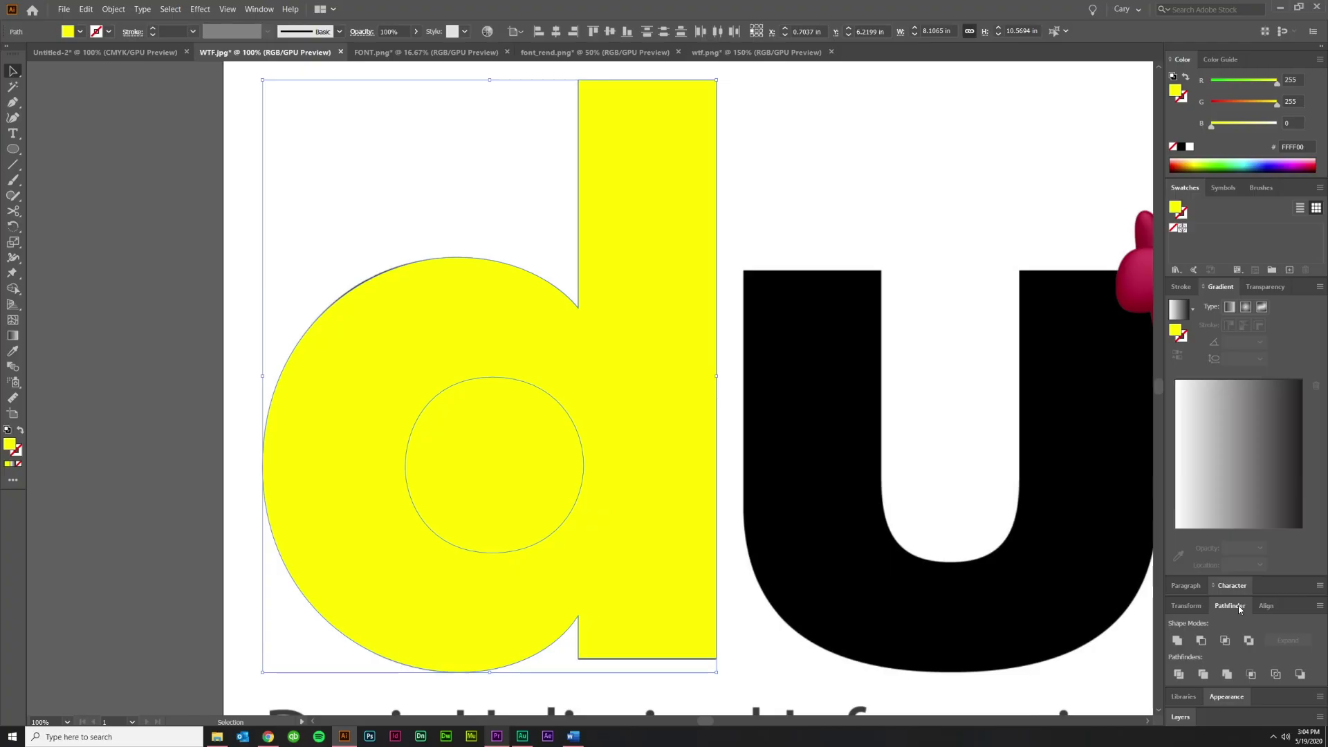
left_click(254, 9)
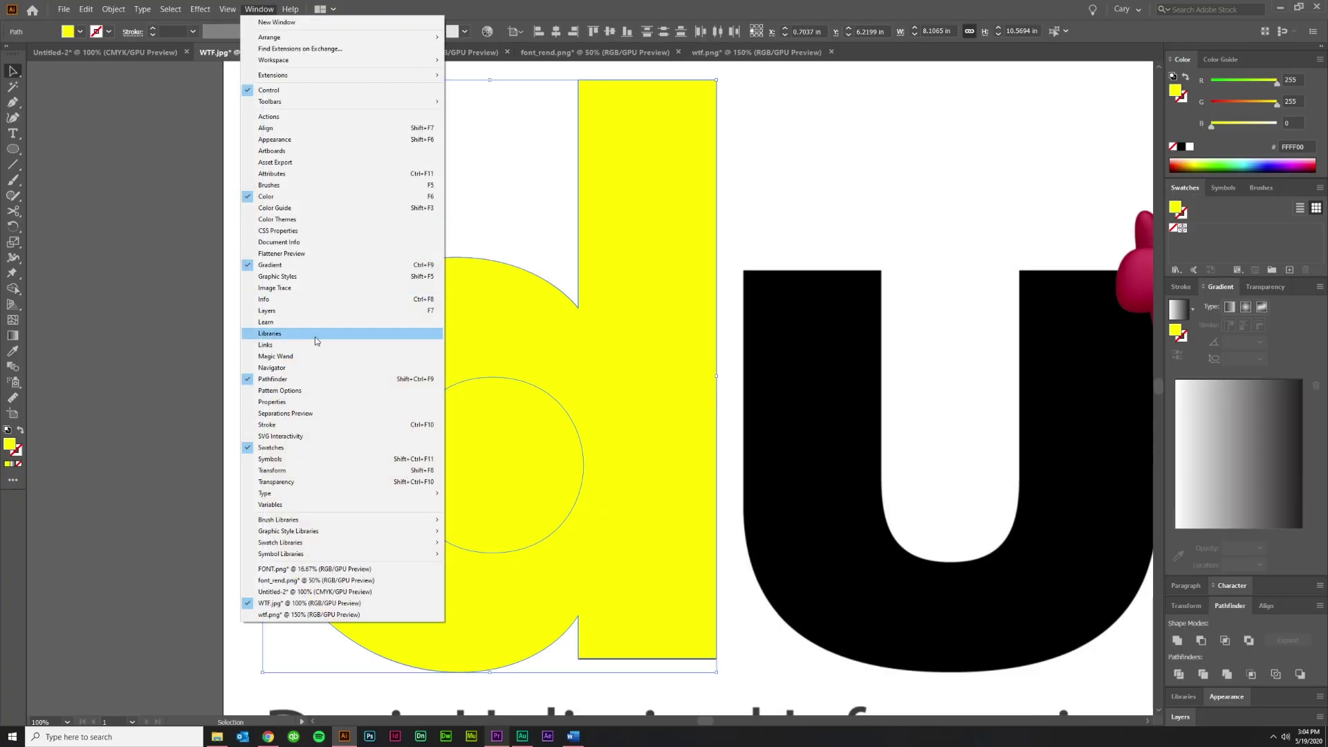
left_click(1297, 595)
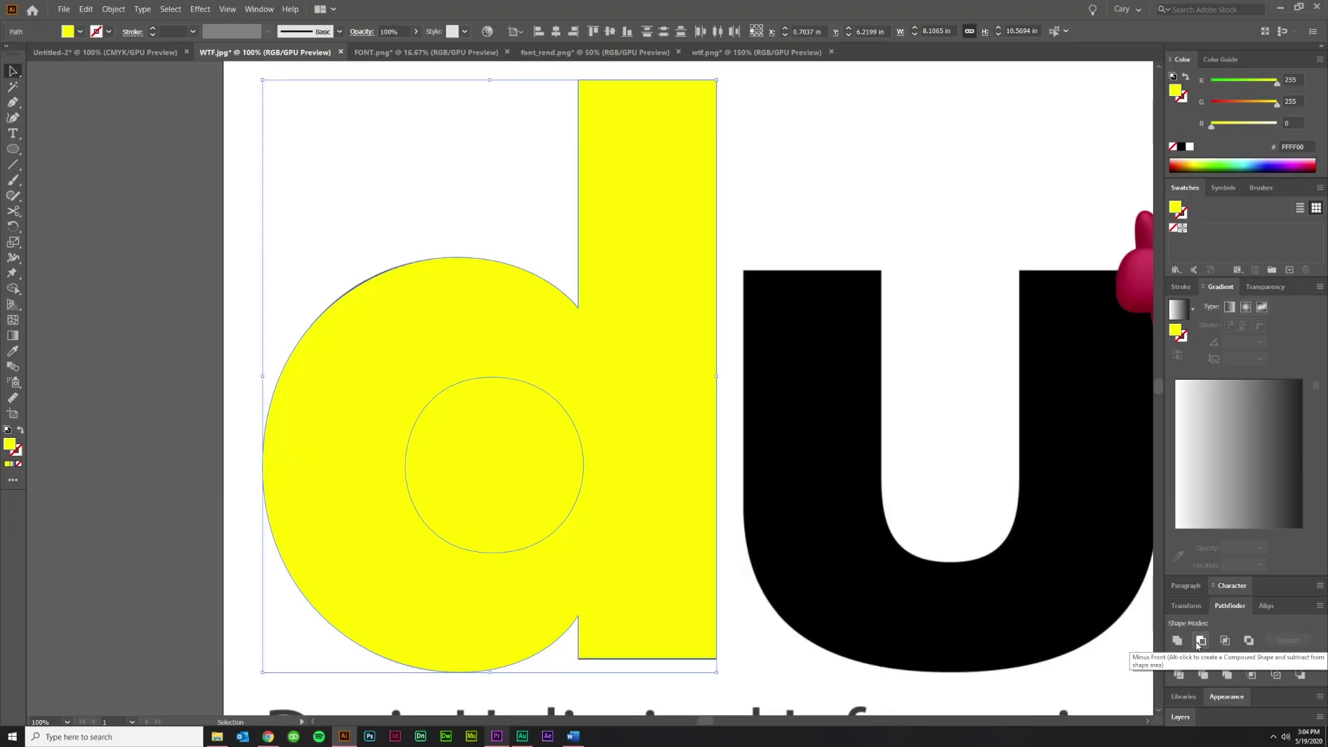
left_click(1199, 643)
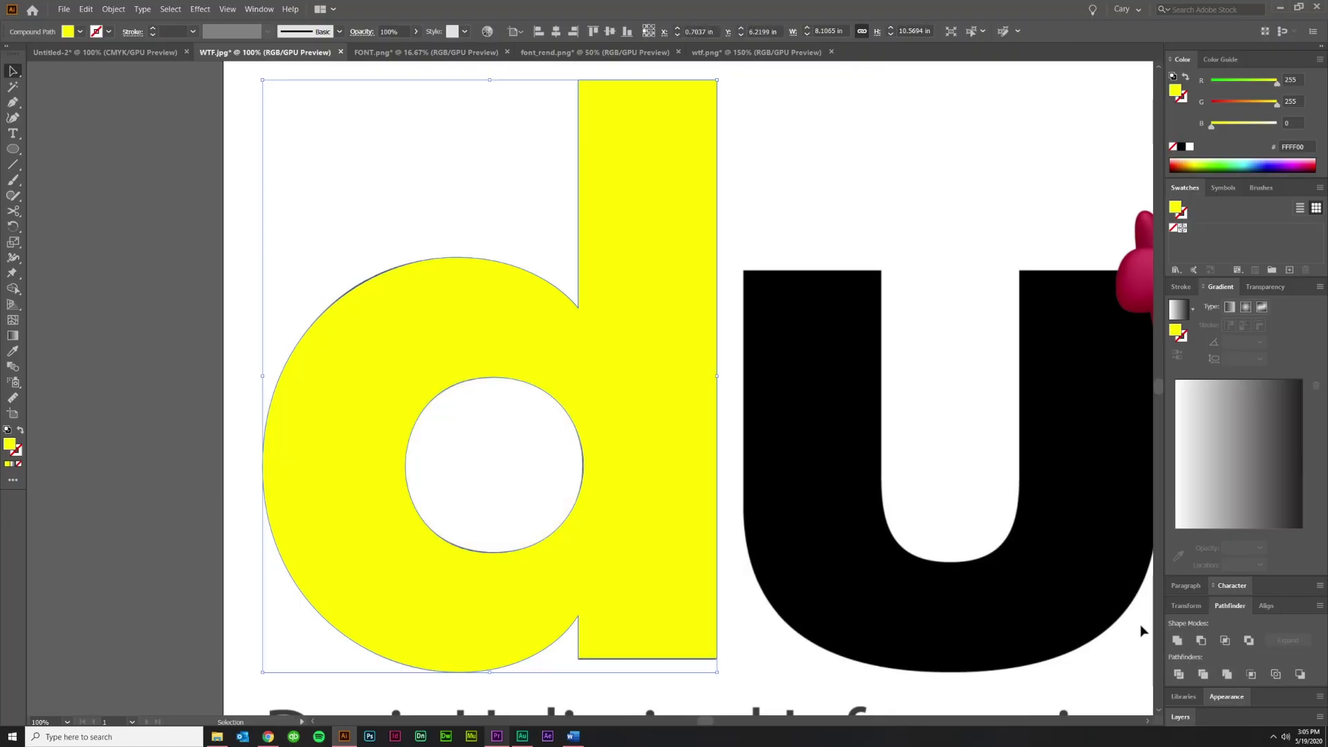
left_click(165, 453)
scroll(176, 462, "down", 2)
Step: Nudge the hole's bottom anchor up slightly and reshape its right-side curve
scroll(391, 455, "up", 3)
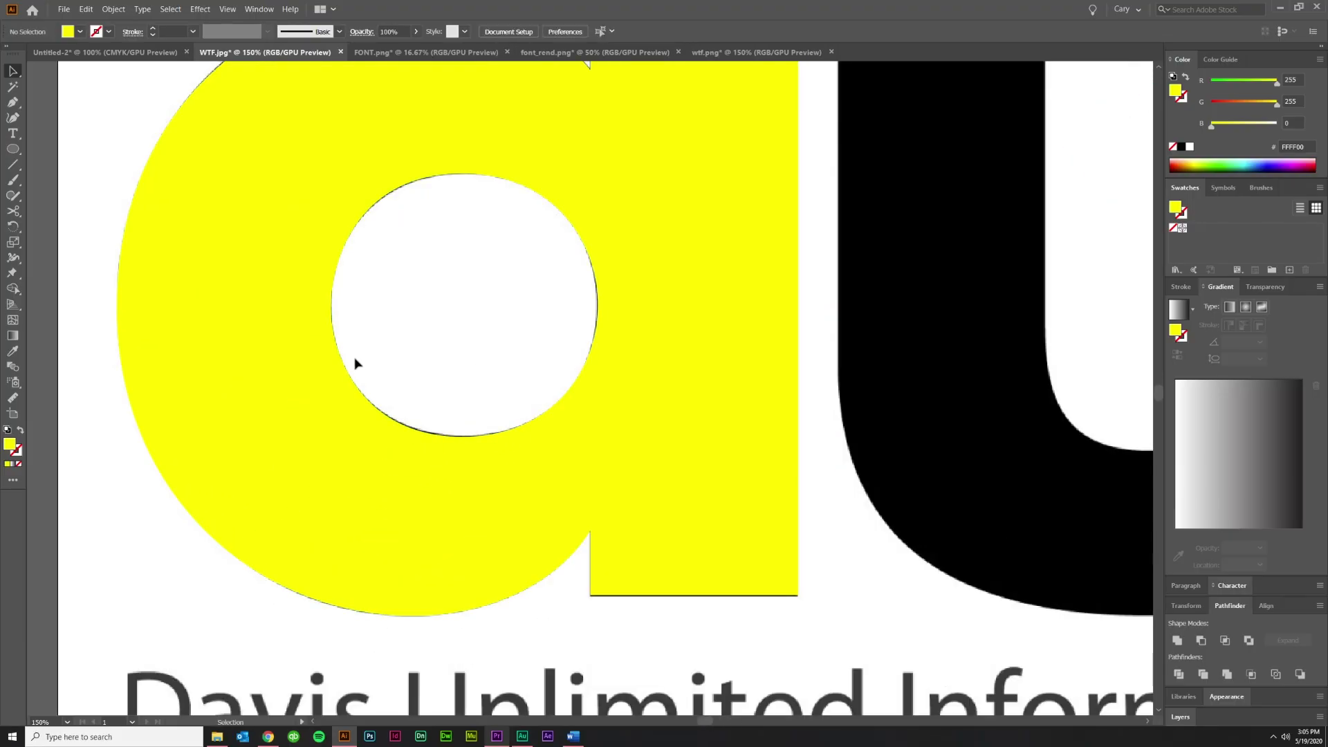
scroll(427, 504, "down", 4)
scroll(526, 688, "up", 3)
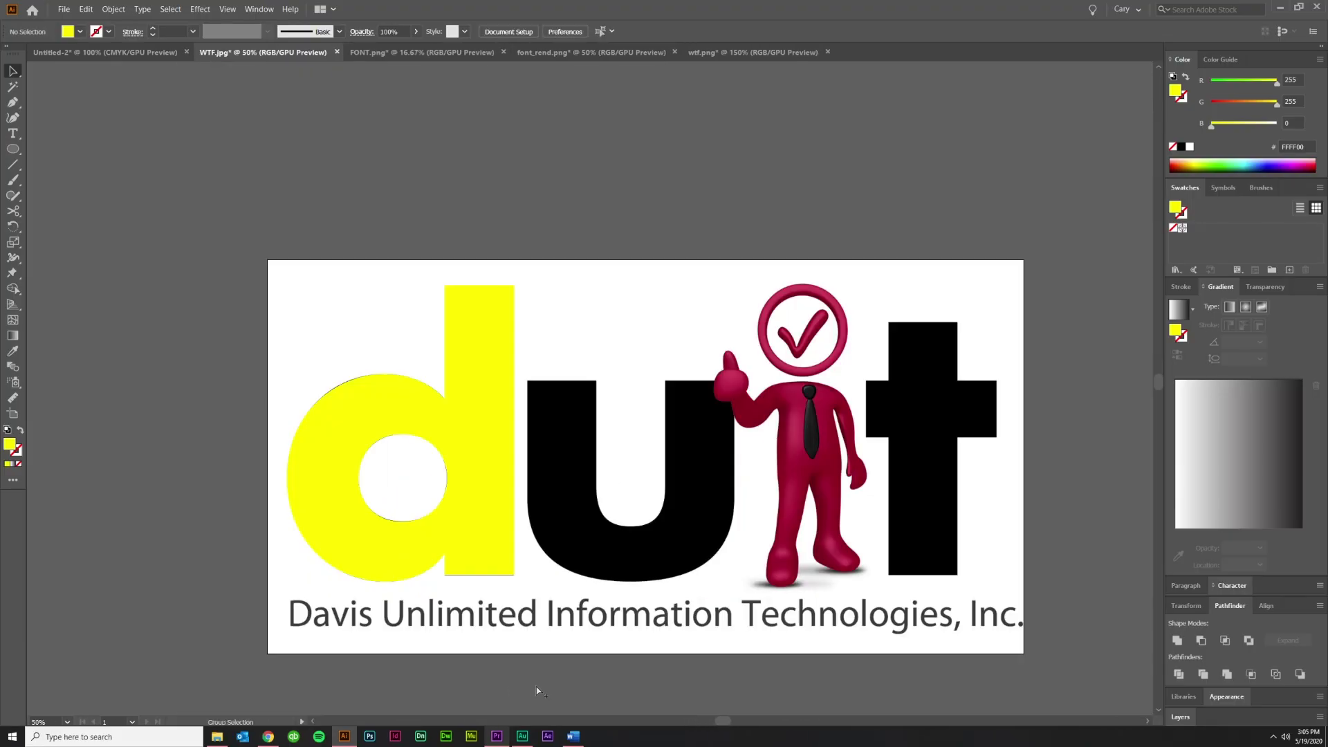
scroll(226, 401, "up", 3)
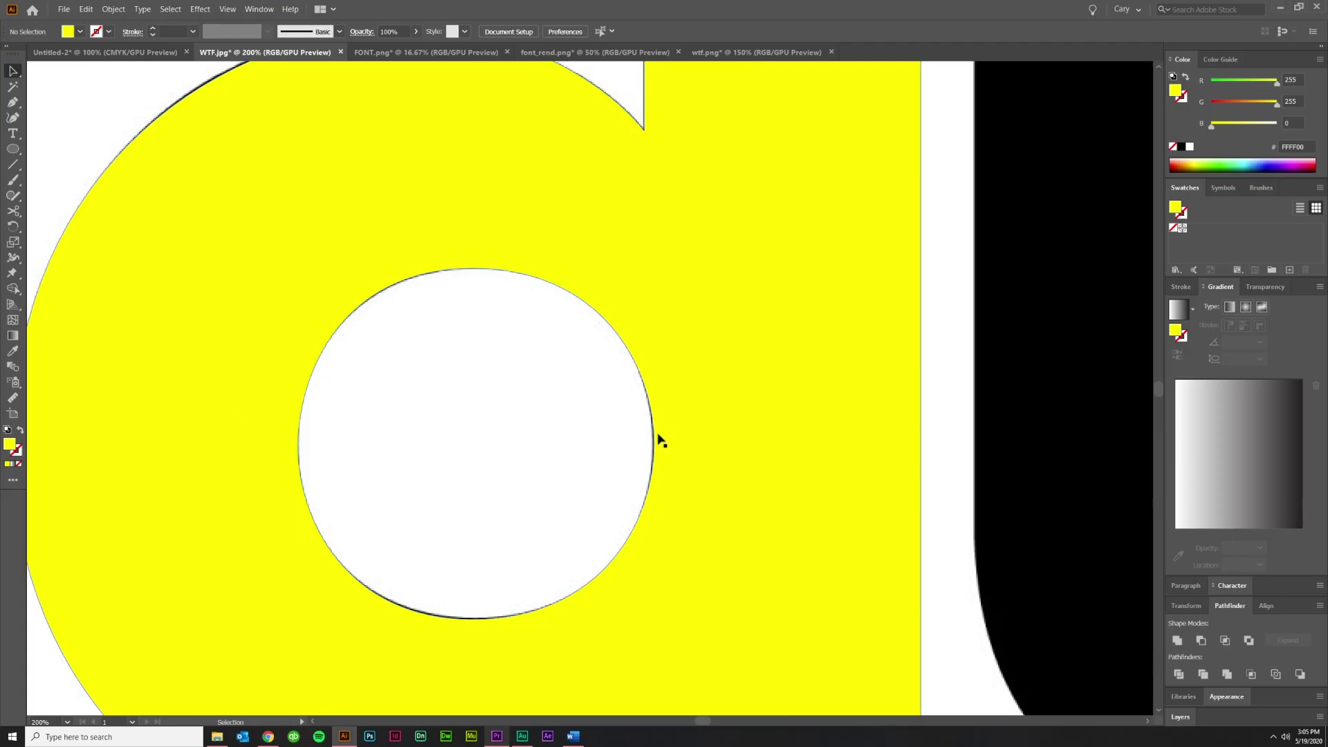
key("a")
left_click(483, 621)
left_click(475, 622)
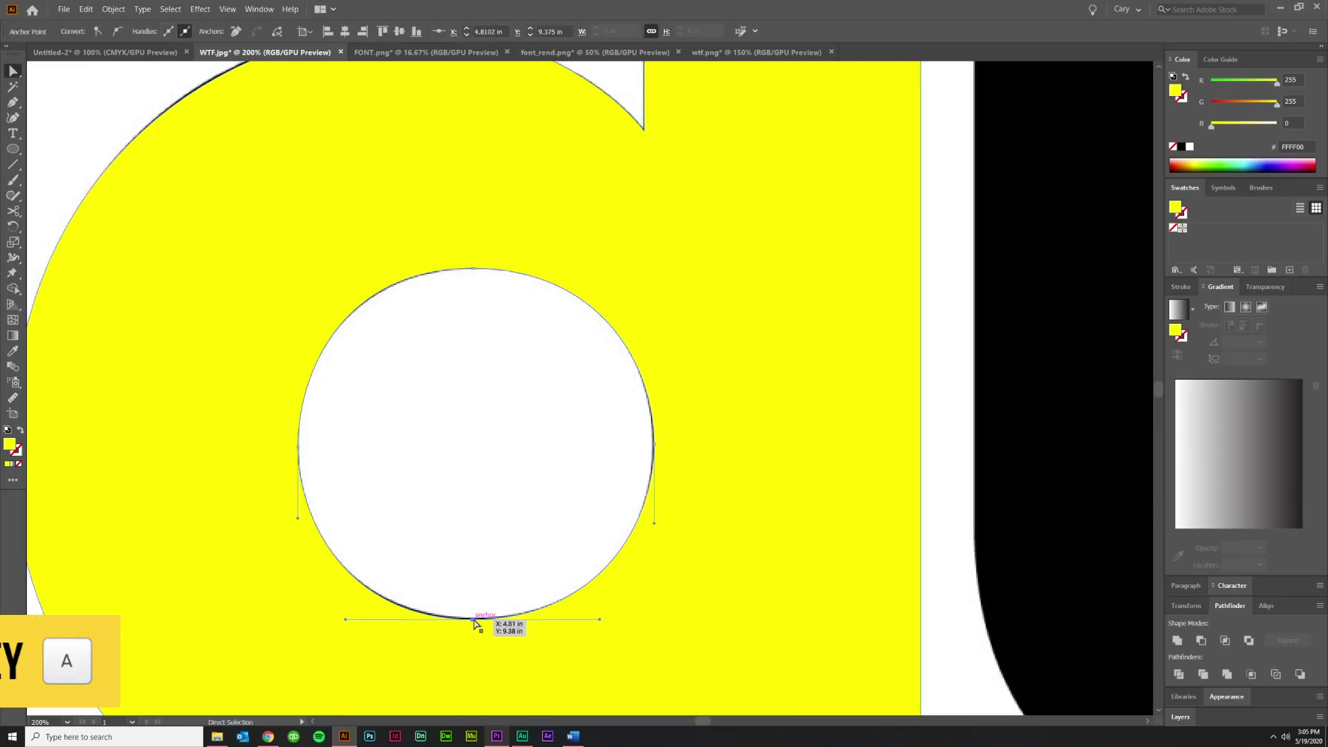
left_click_drag(474, 622, 475, 619)
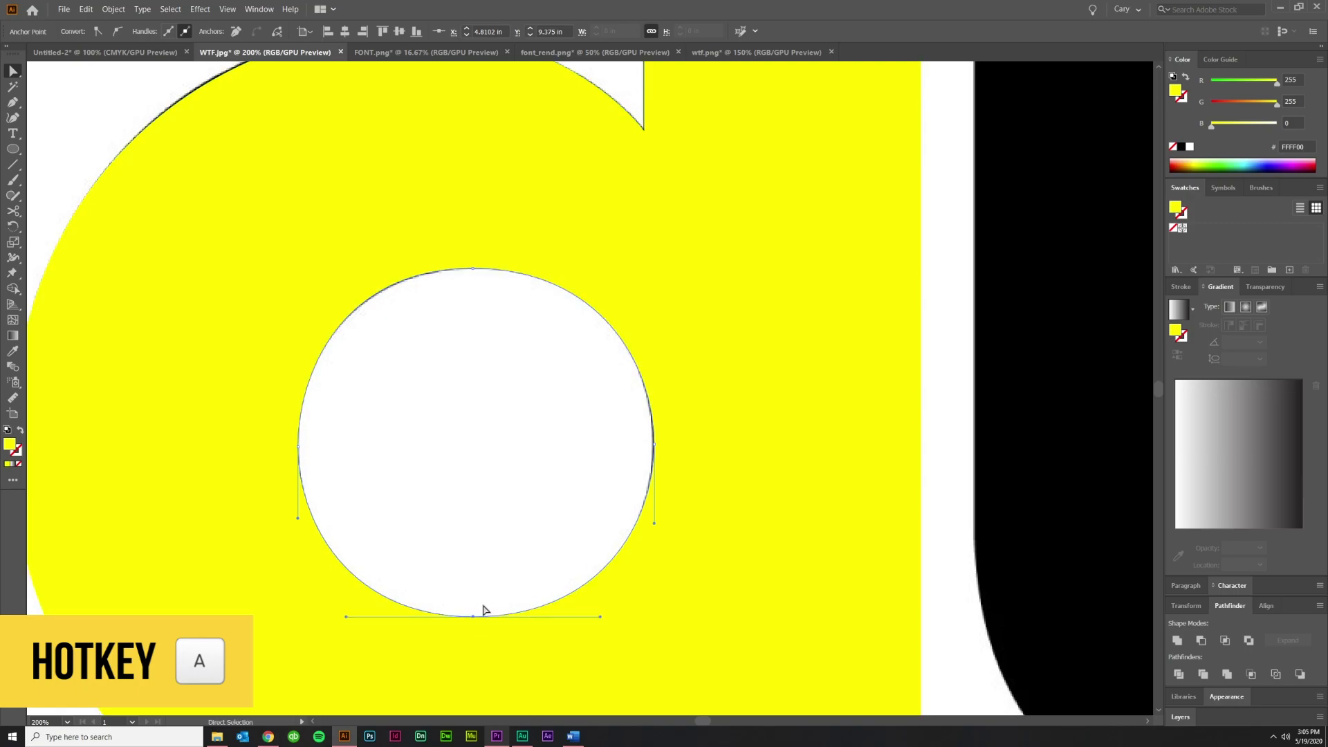
left_click(653, 448)
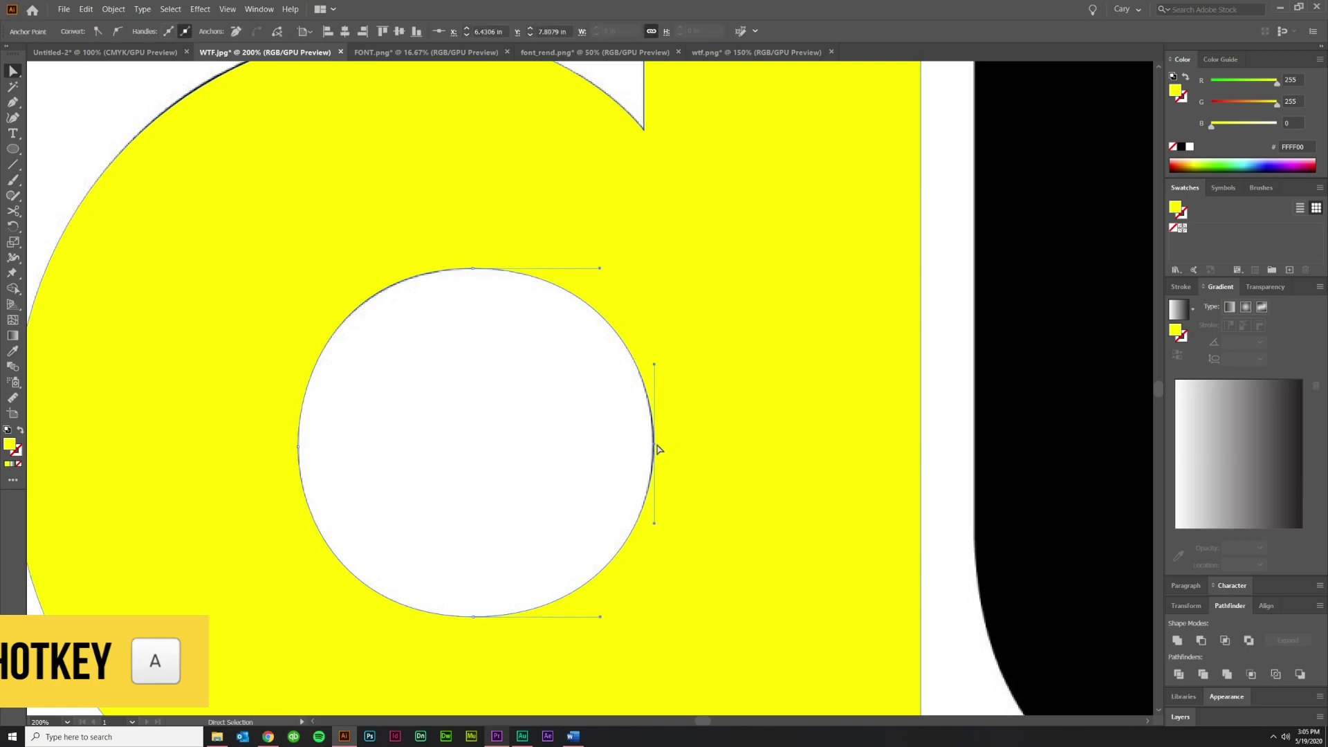
mouse_move(650, 451)
left_mouse_down()
mouse_move(634, 445)
mouse_move(681, 450)
mouse_move(656, 442)
left_mouse_up()
key("ctrl+shift+a")
key("ctrl+minus")
key("ctrl+minus")
key("ctrl+minus")
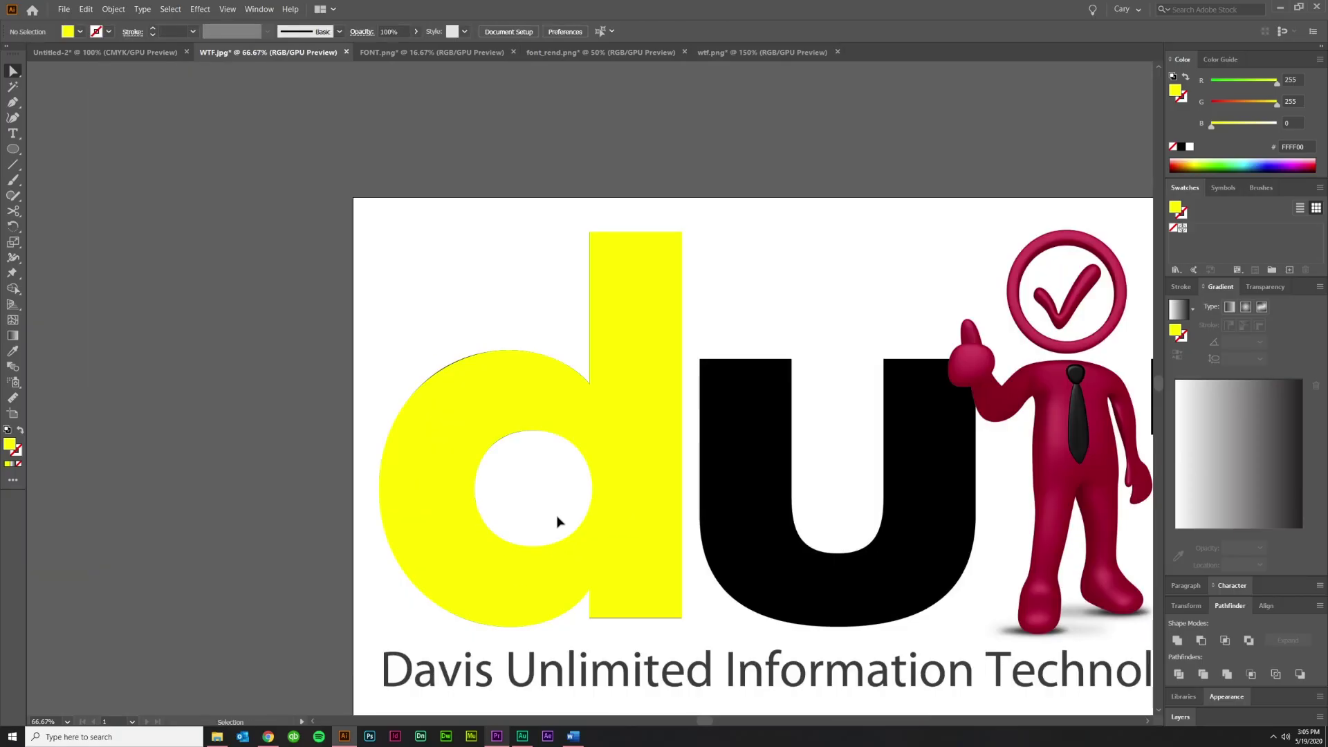
scroll(484, 533, "down", 2)
scroll(493, 299, "right", 1)
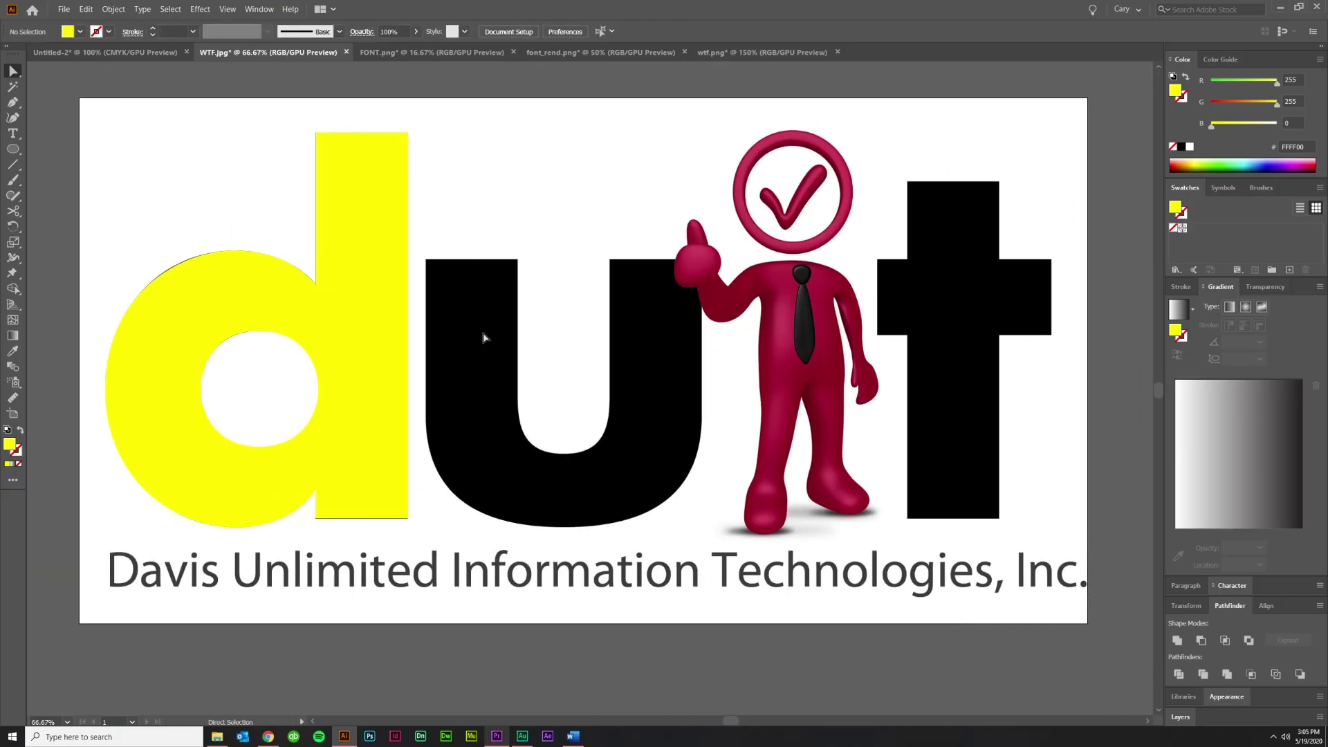
scroll(713, 374, "right", 1)
scroll(554, 492, "left", 1)
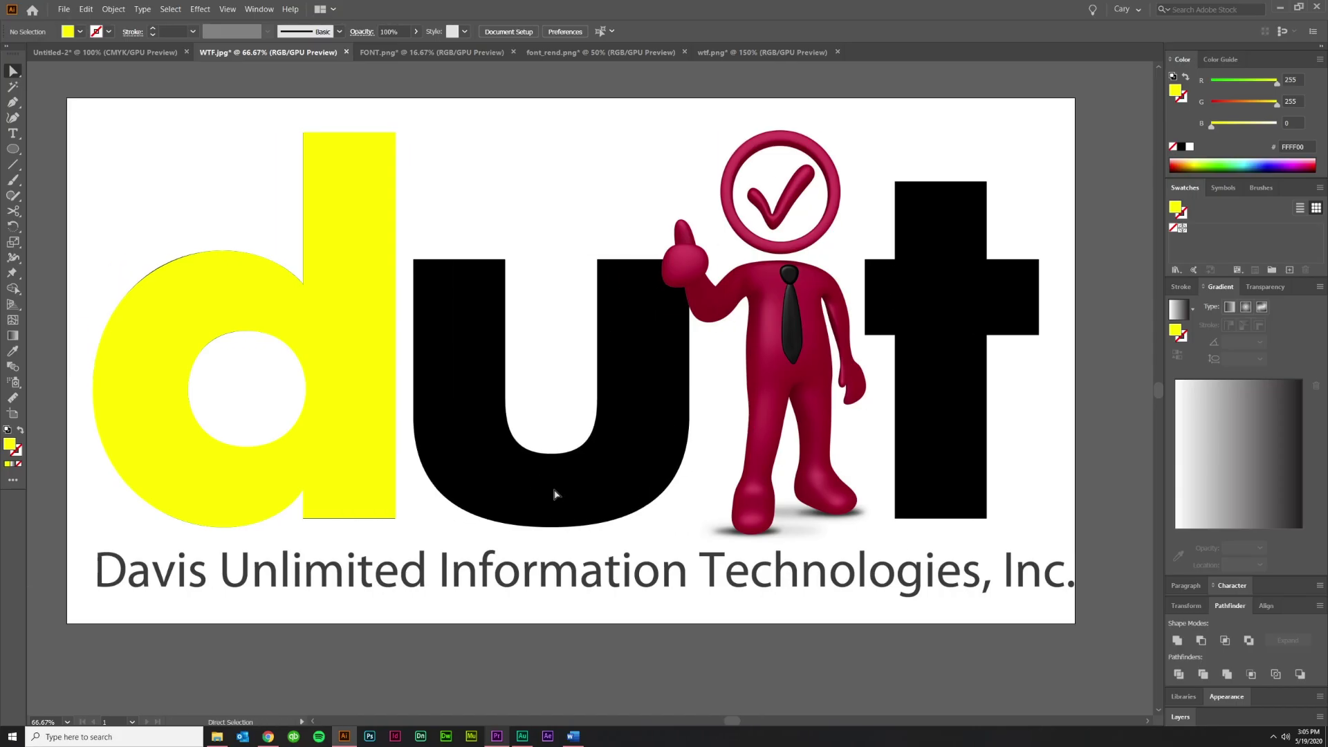